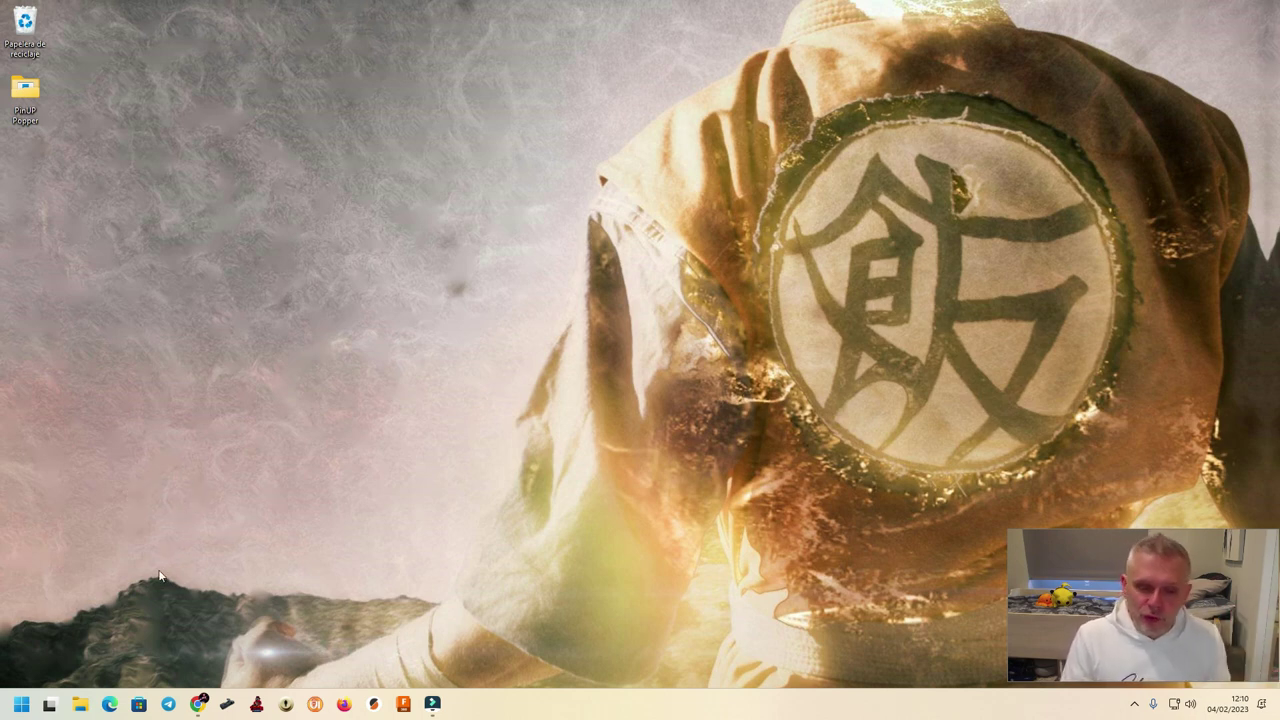
Open the folder Emulation\ROMS\LightGun Arcade PC\The House of the Dead Remake on the G: drive in File Explorer
left_click(80, 704)
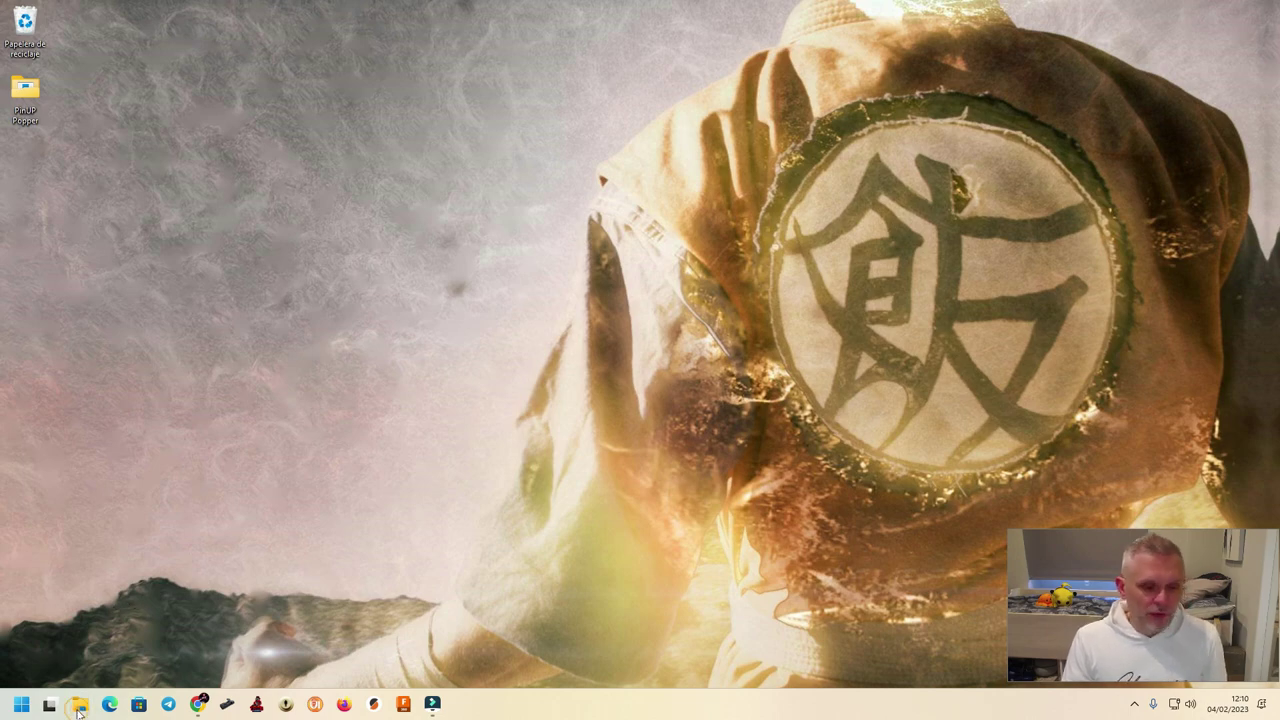
double_click(704, 228)
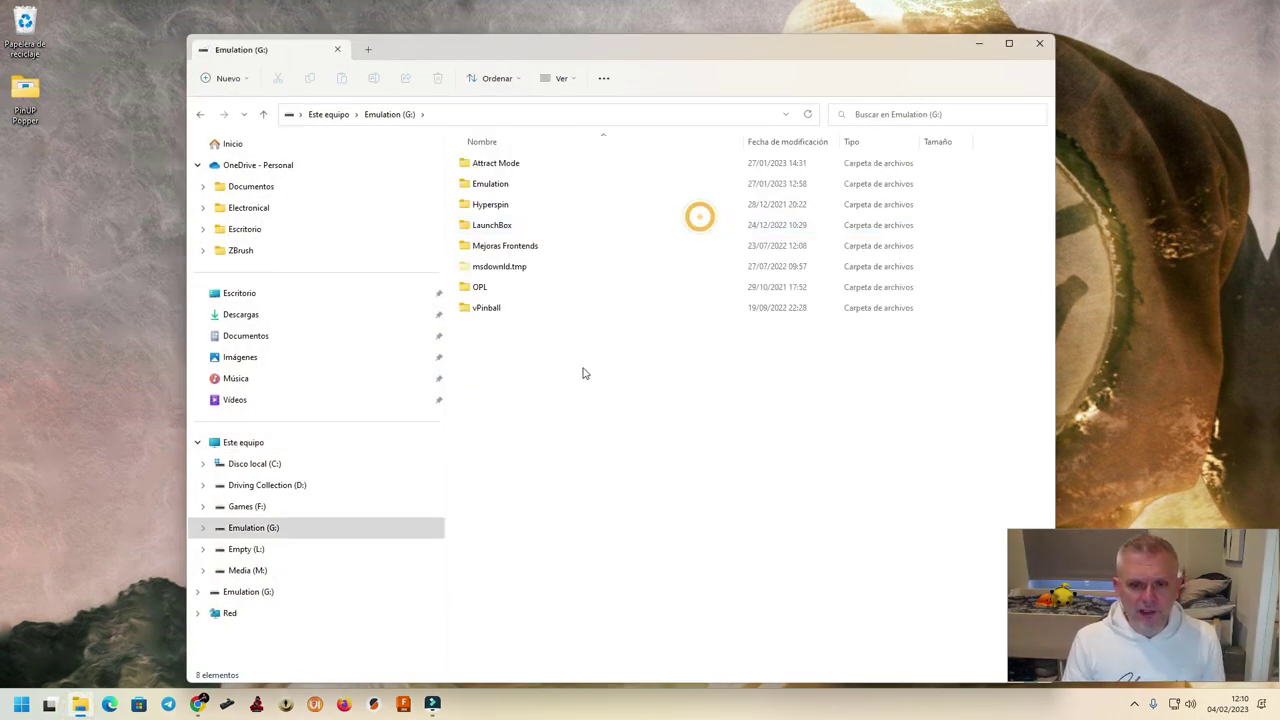
double_click(490, 184)
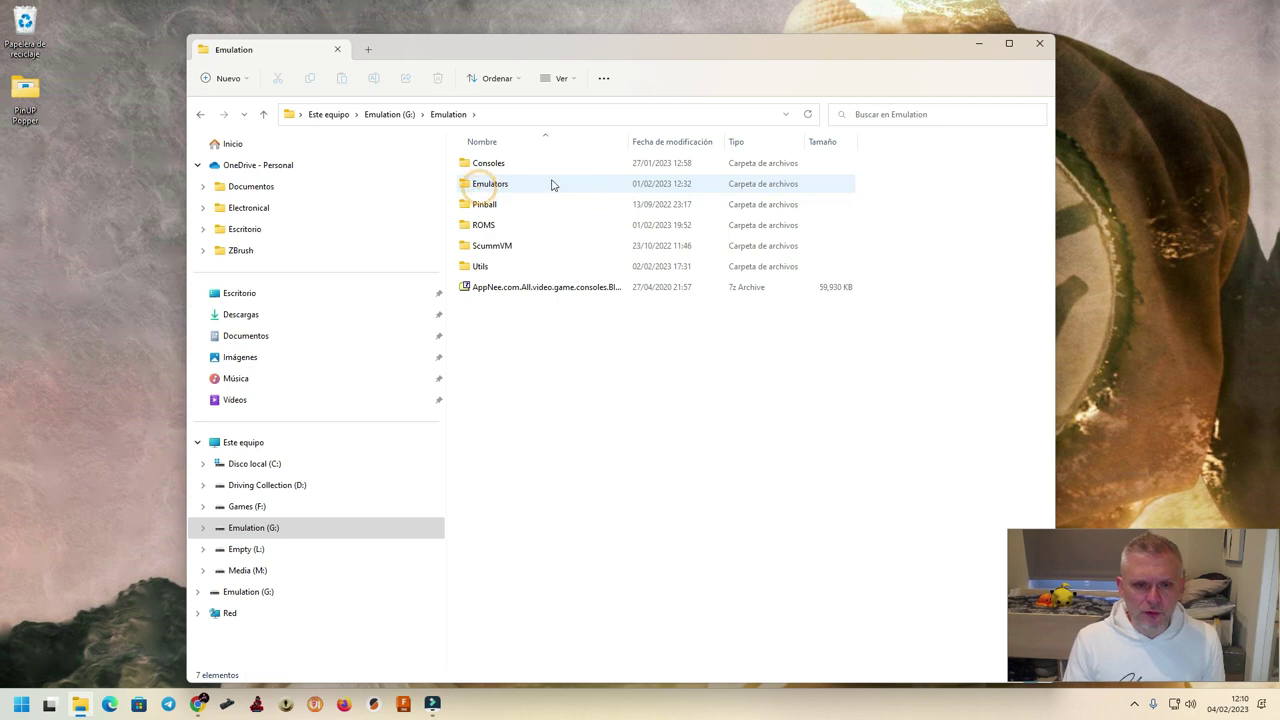
double_click(468, 229)
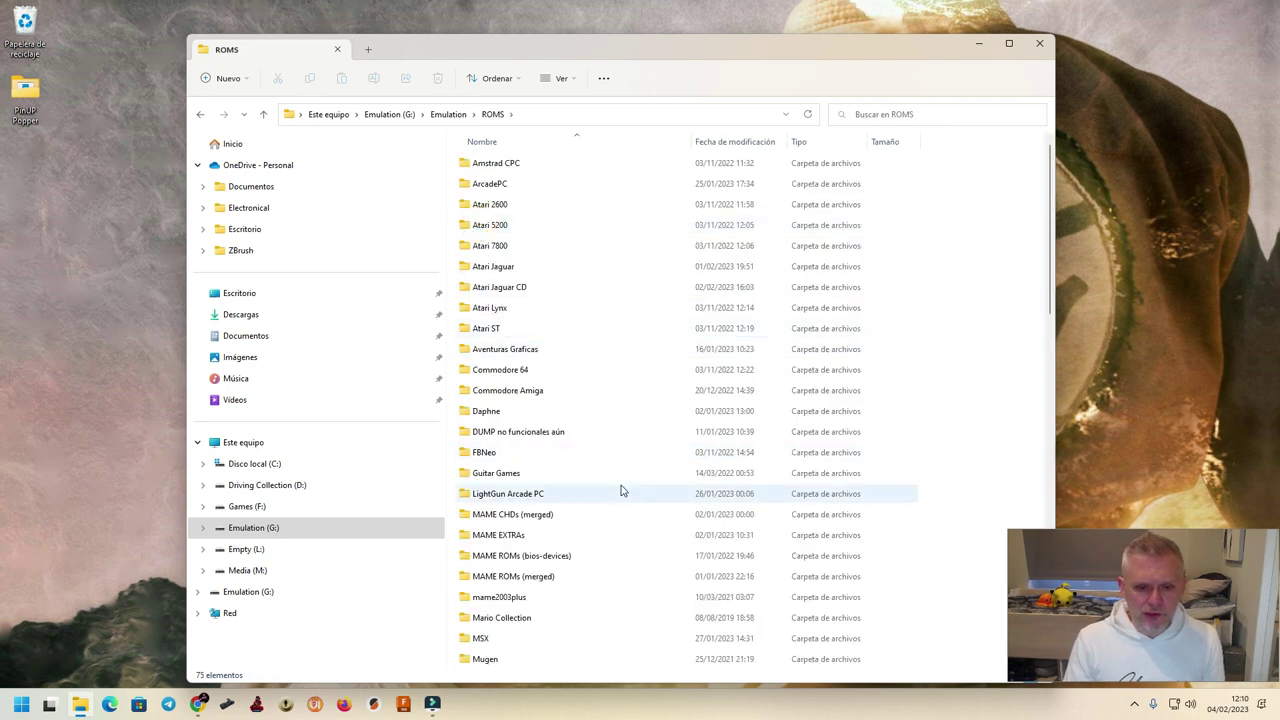
double_click(532, 494)
scroll(594, 366, "down", 6)
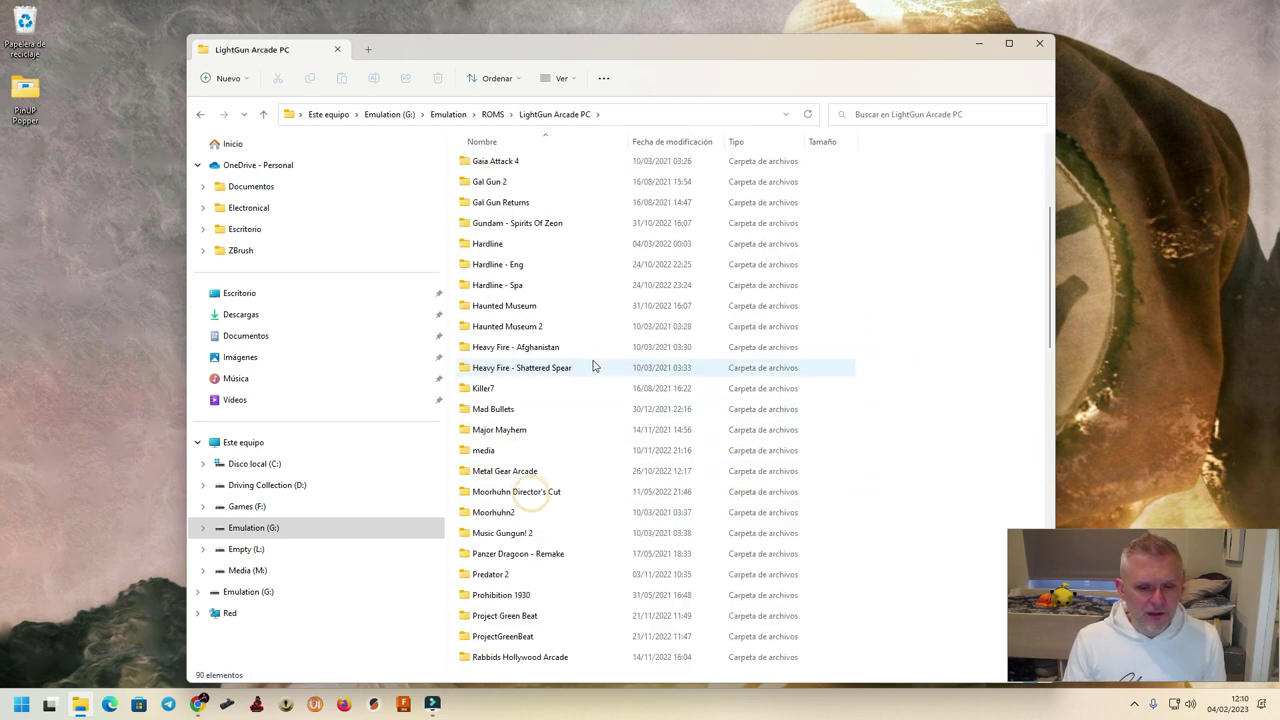
scroll(594, 366, "down", 2)
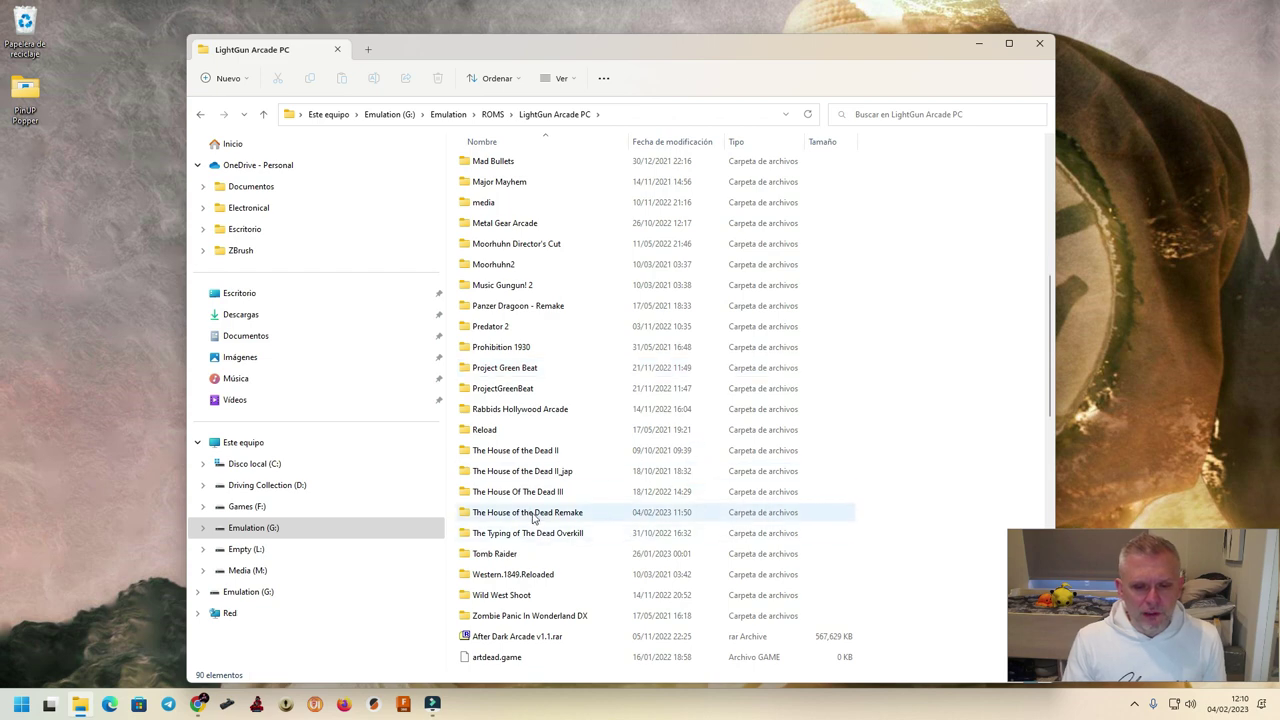
double_click(528, 516)
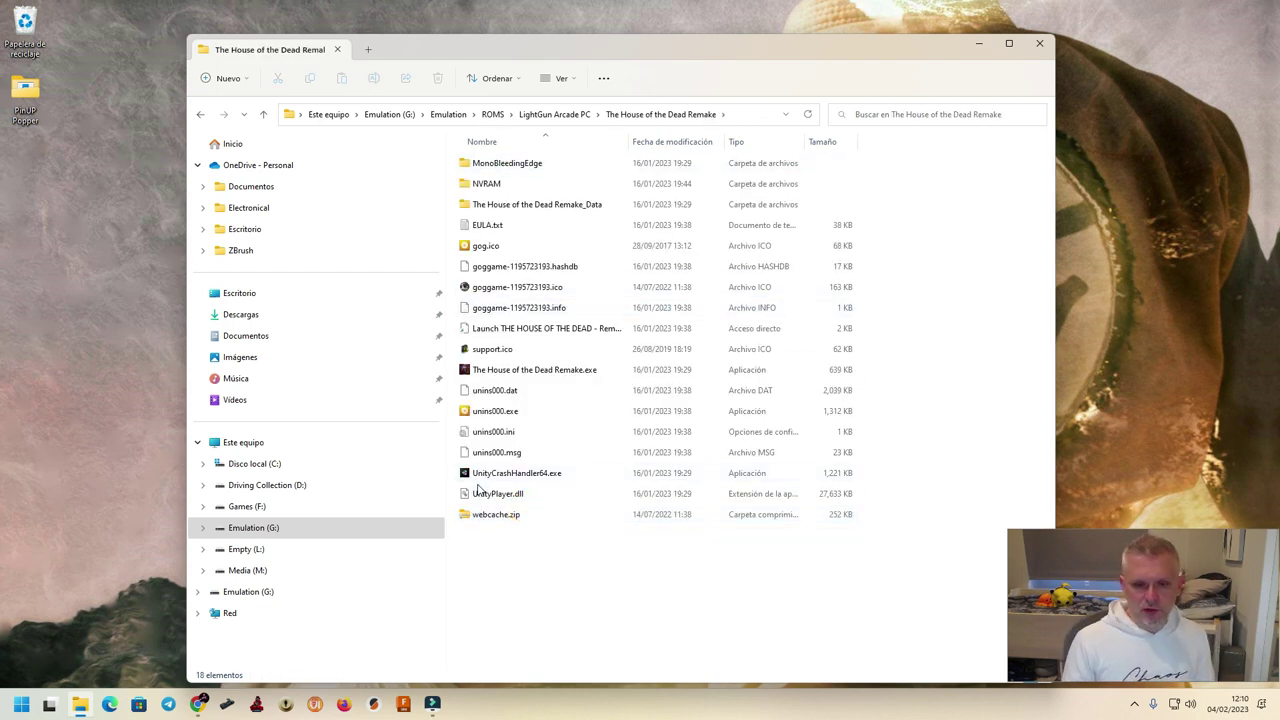
left_click_drag(652, 46, 813, 40)
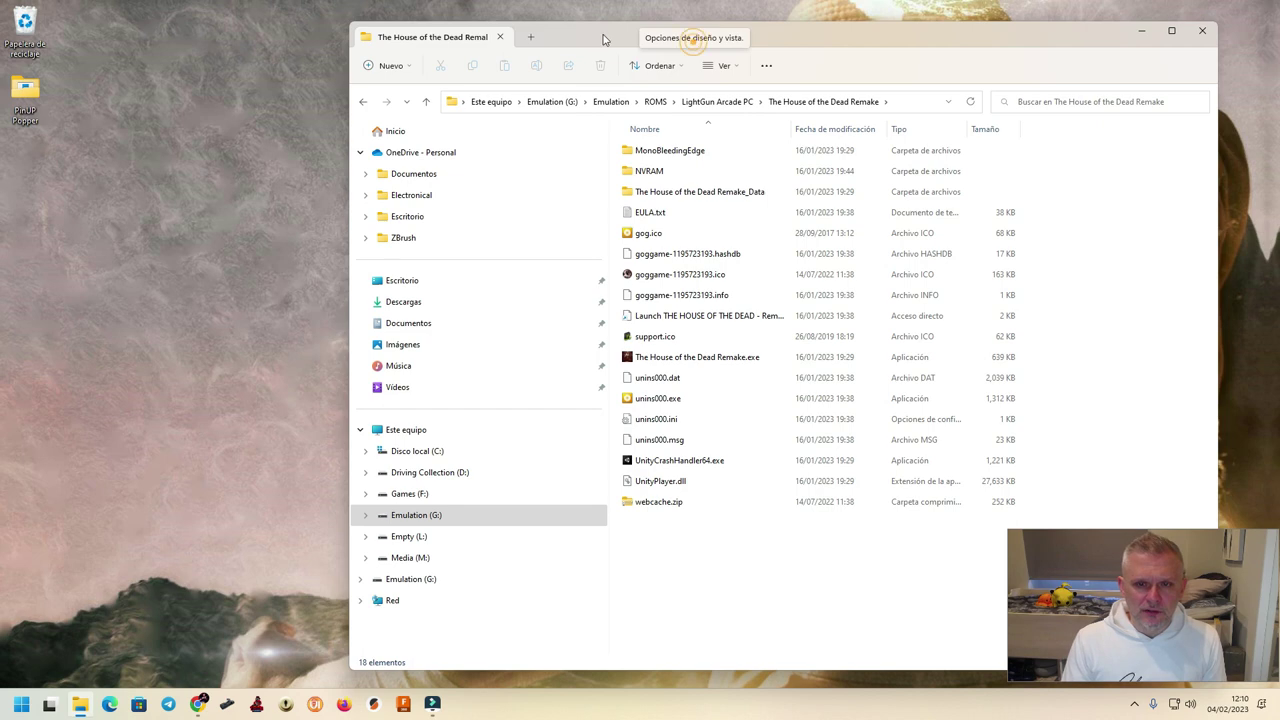
left_click_drag(612, 40, 437, 35)
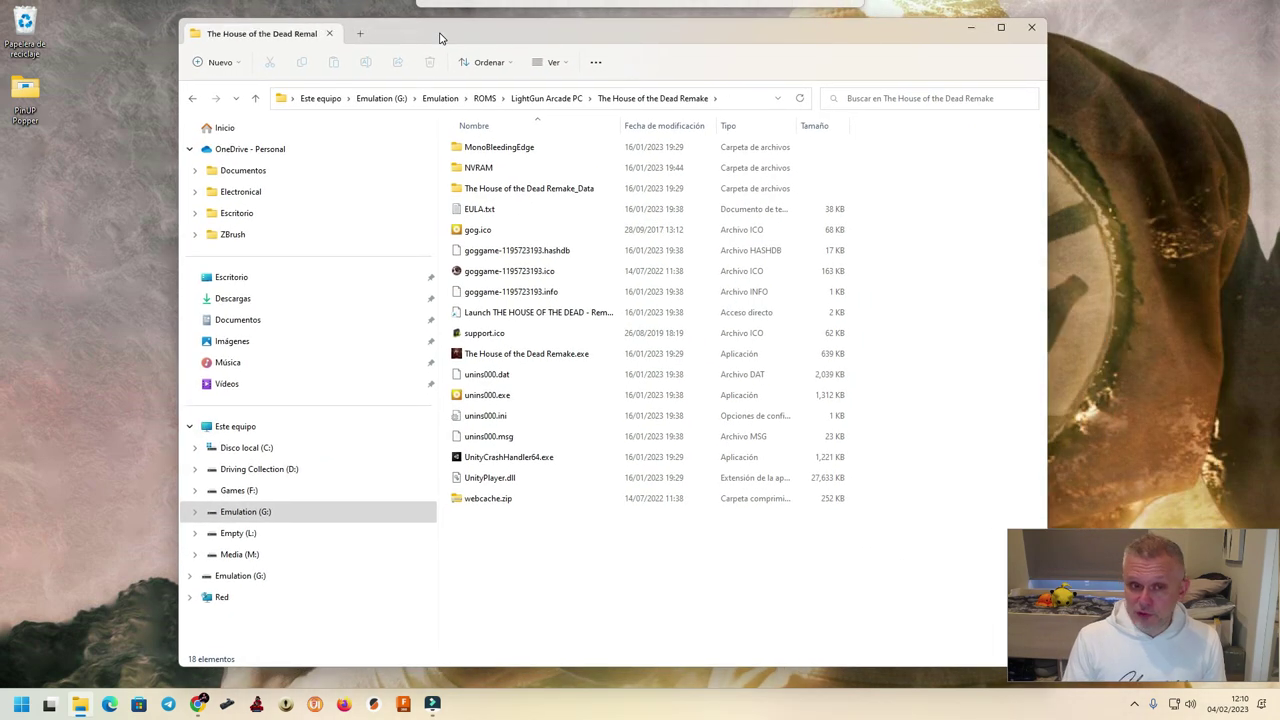
Open the folder Attract Mode\Utilities\DemulShooter on the G: drive in a new File Explorer tab
left_click(360, 33)
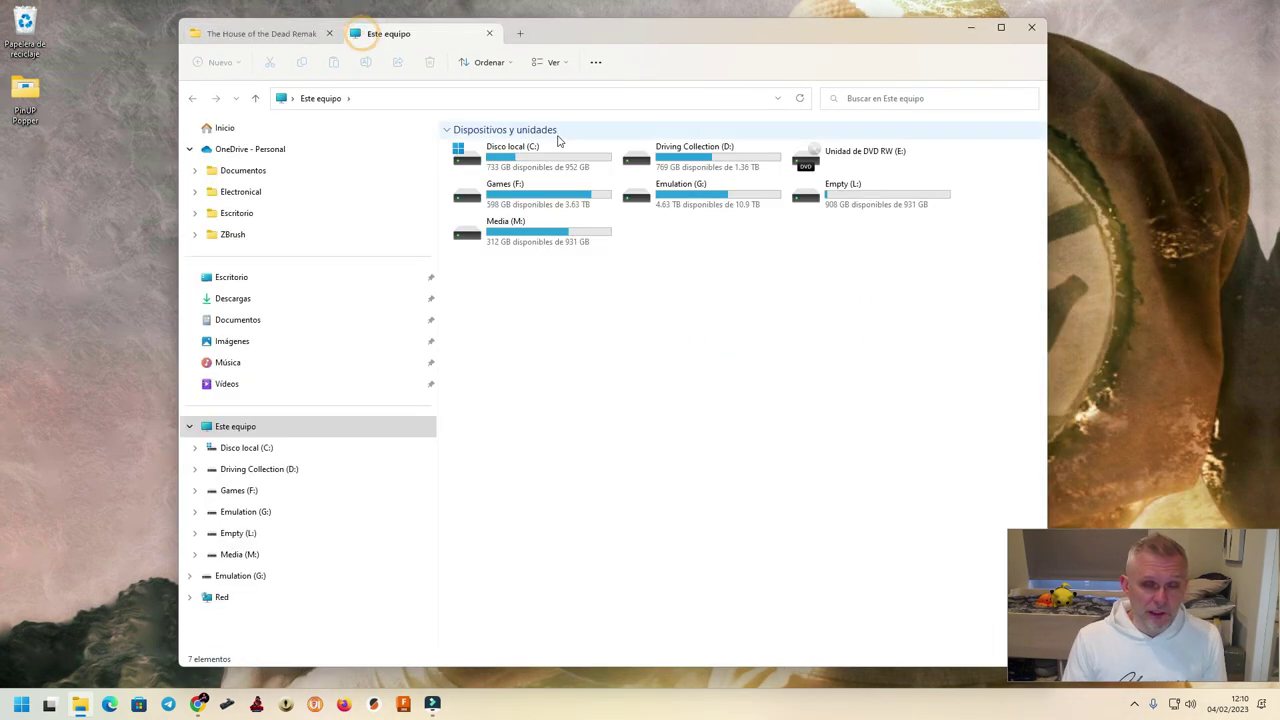
double_click(665, 202)
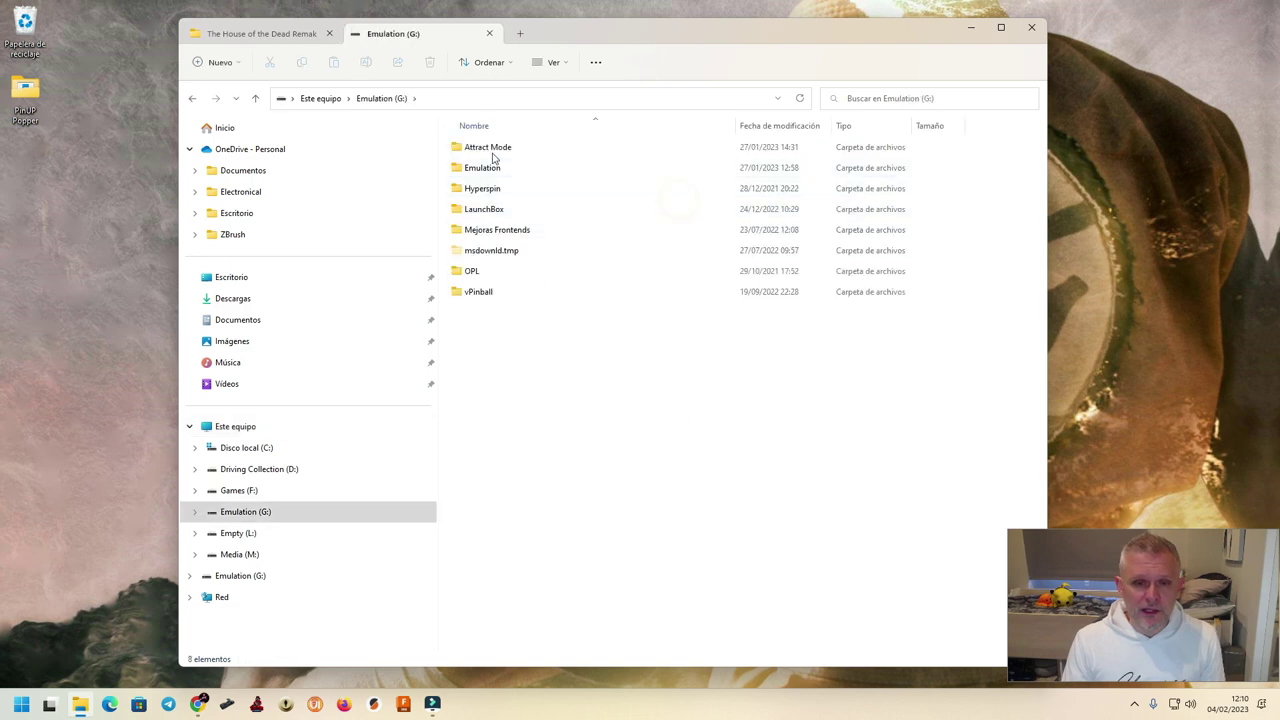
double_click(490, 152)
scroll(520, 345, "down", 3)
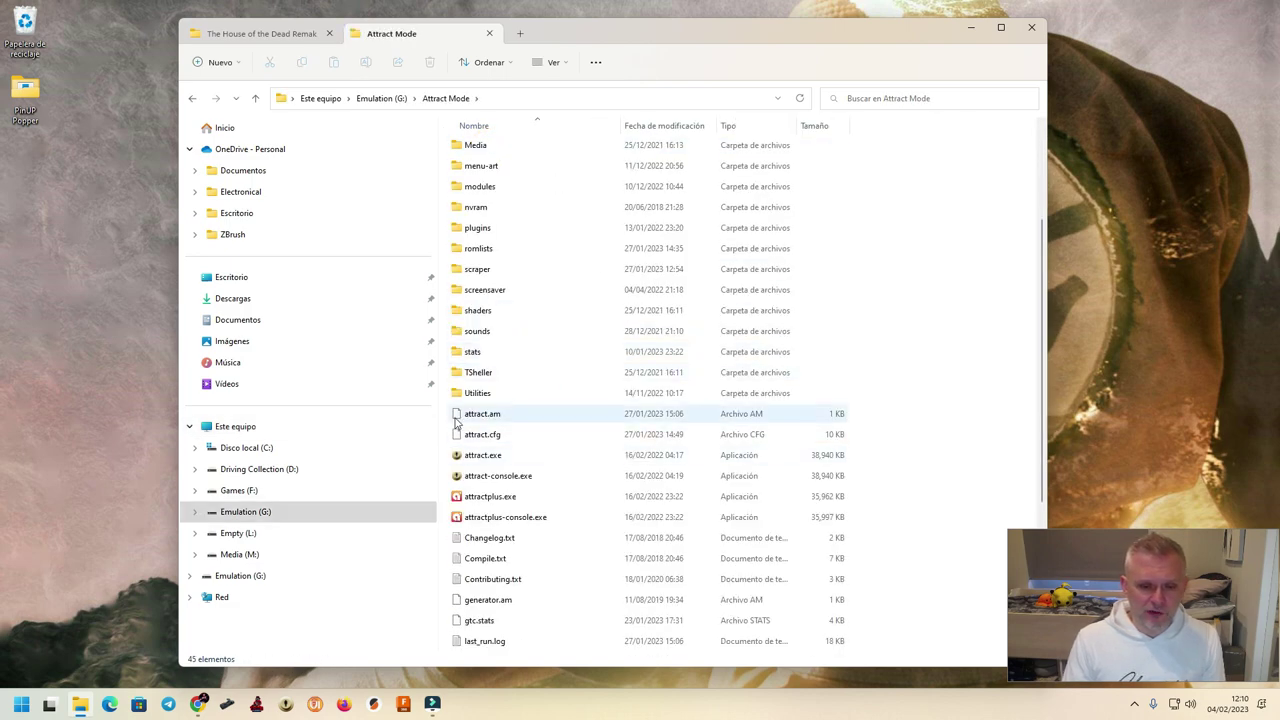
left_click(468, 396)
double_click(468, 400)
double_click(489, 148)
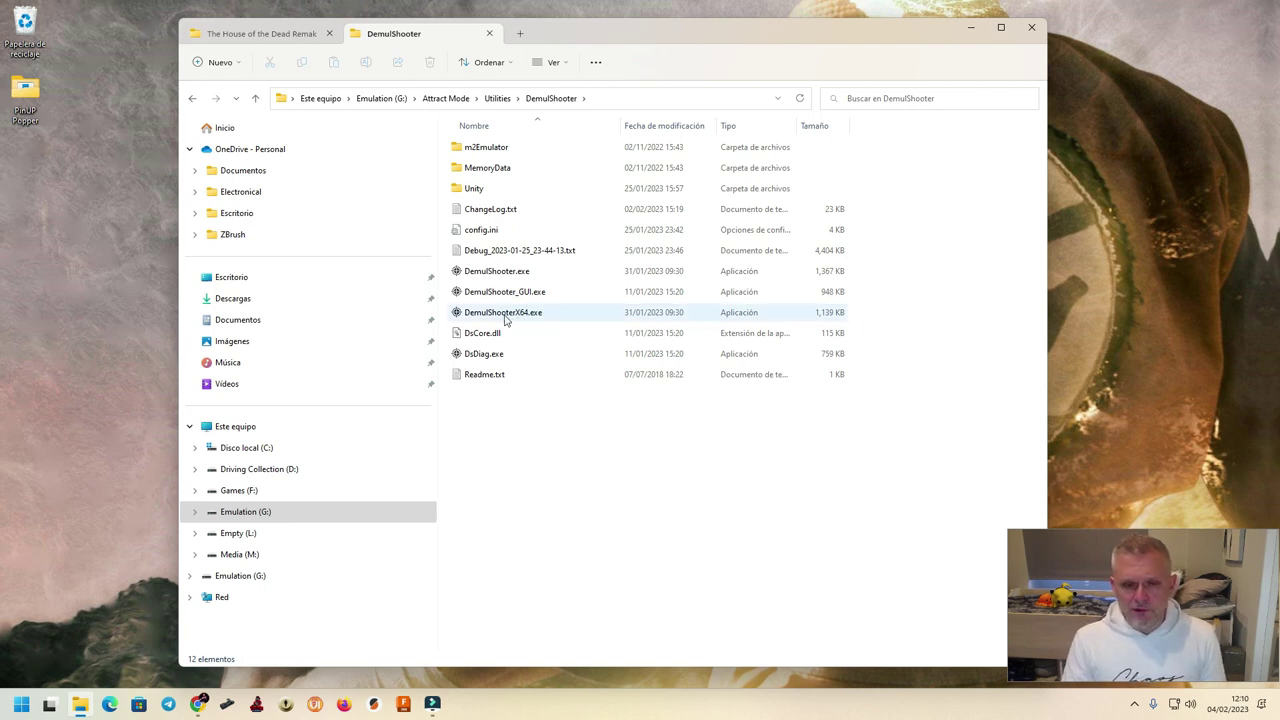
Start a command prompt (cmd) in the DemulShooter folder
left_click(630, 96)
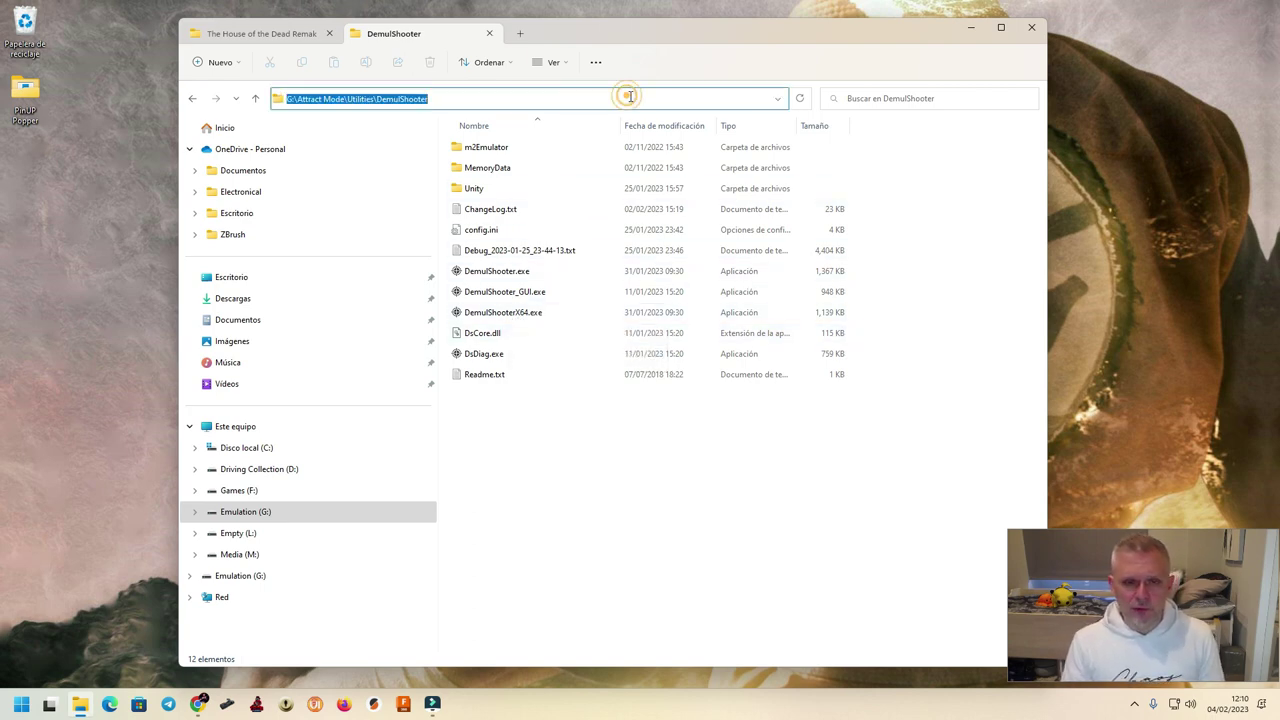
type("cmd")
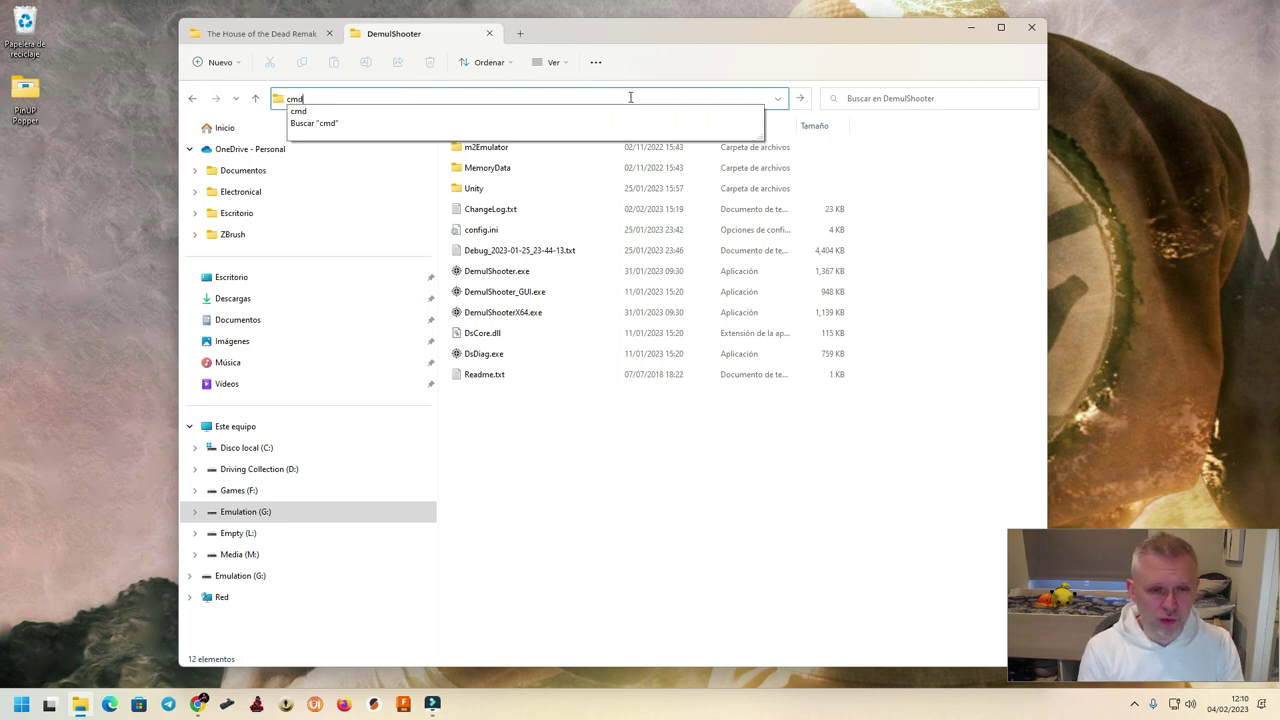
key("Return")
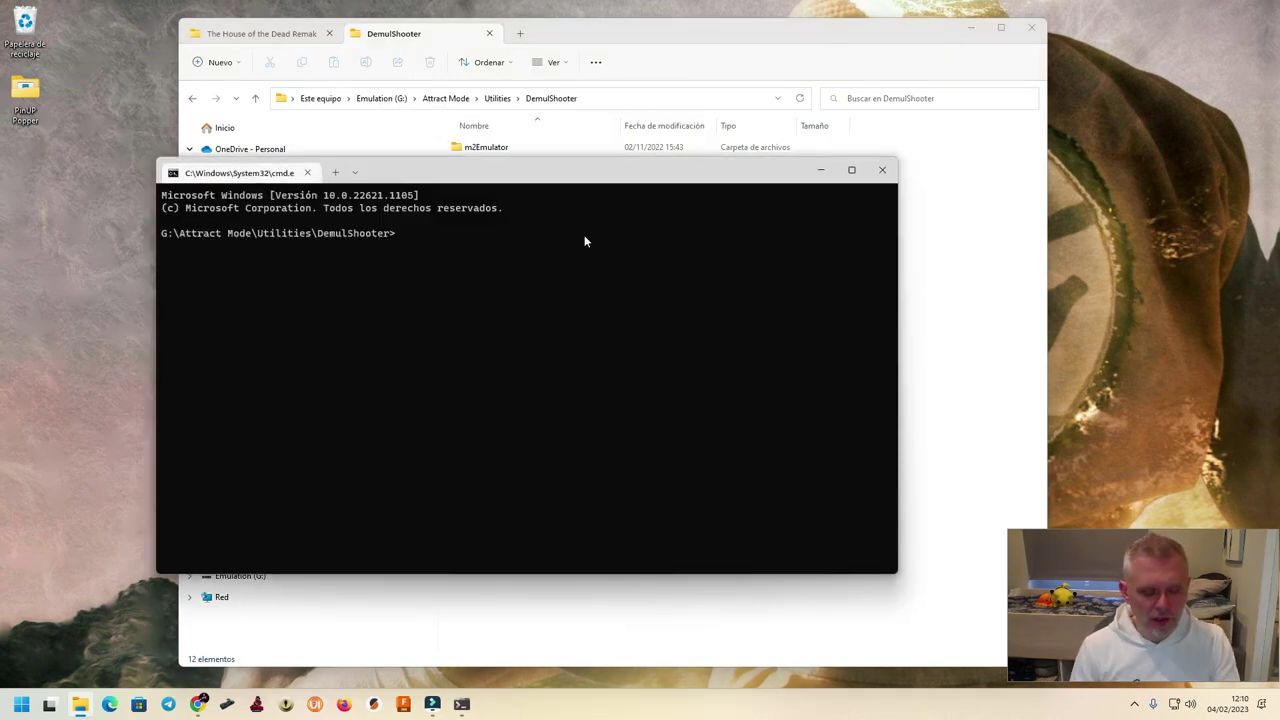
Run DemulShooterX64.exe -h and highlight the rom name hotdra under Windows games
type("demul")
key("Tab")
key("Tab")
key("Tab")
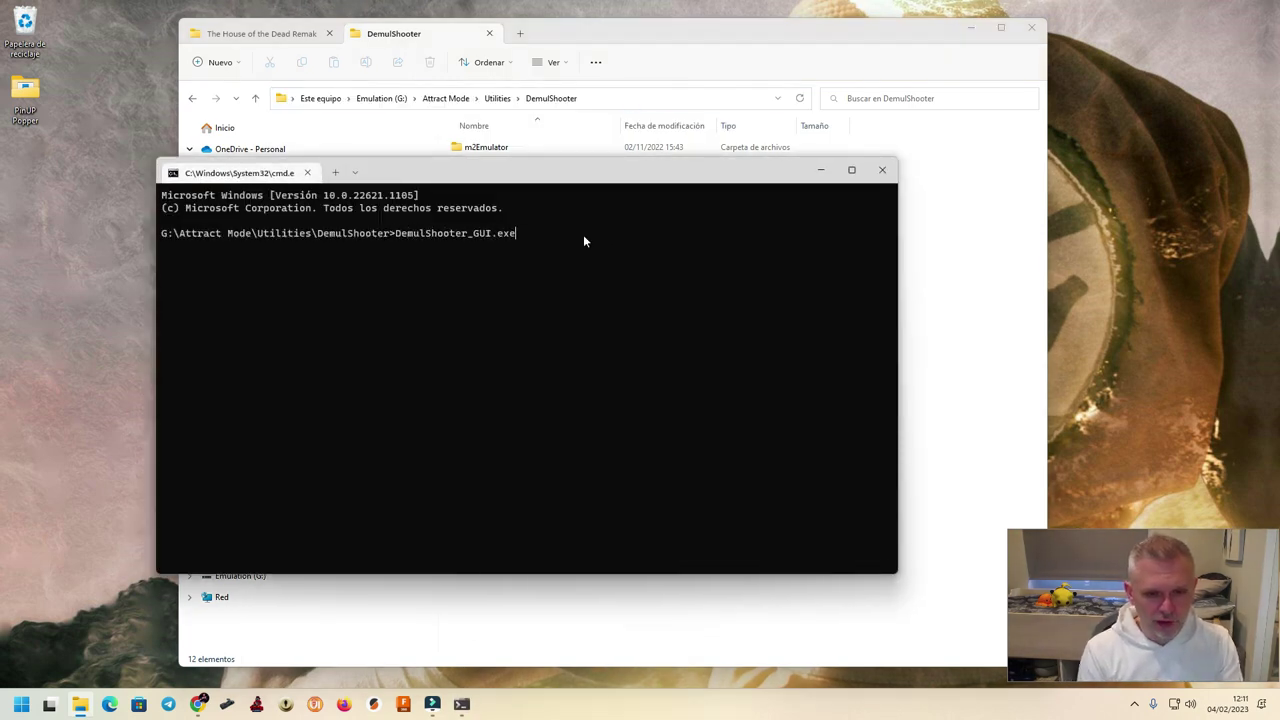
type("-")
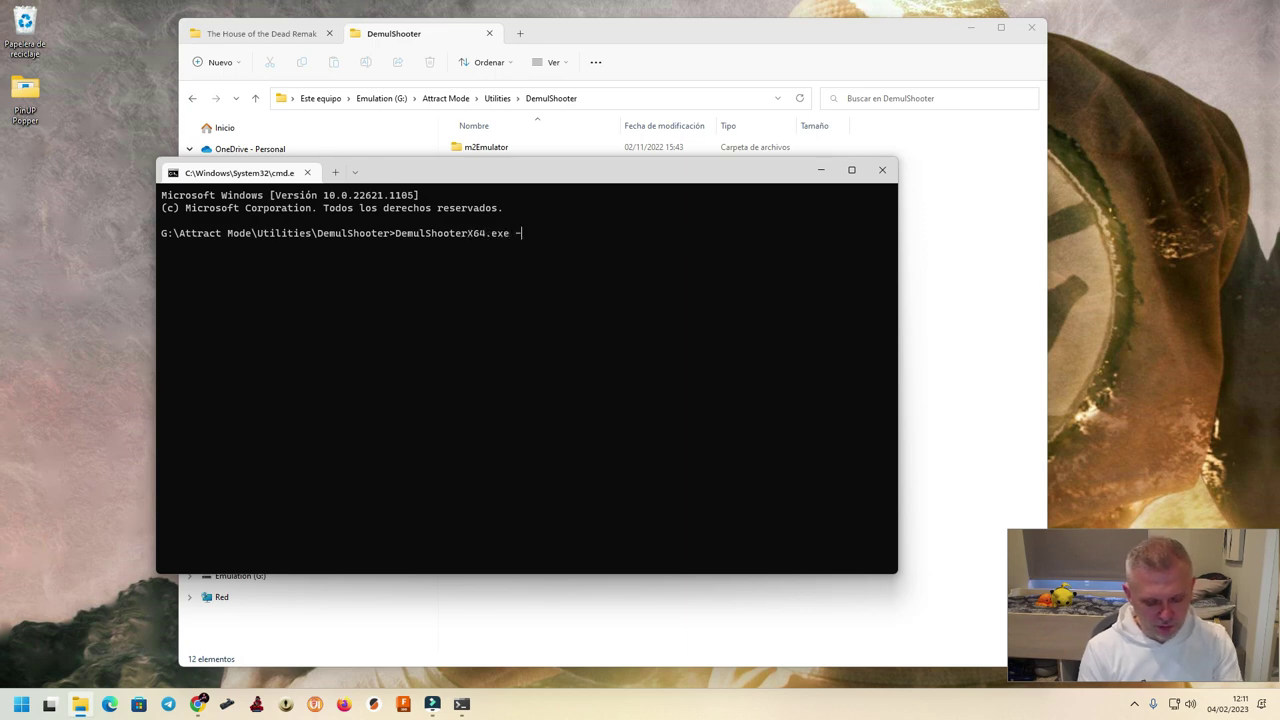
type("h")
key("Return")
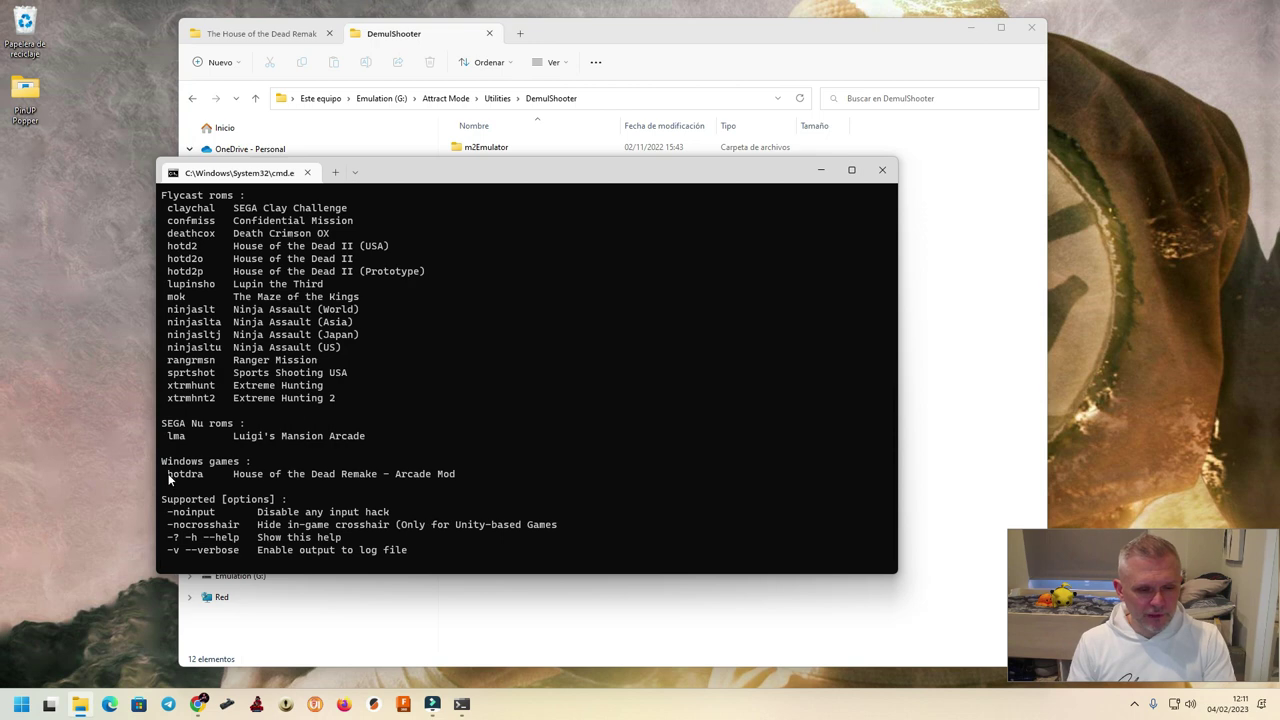
left_click_drag(169, 479, 204, 479)
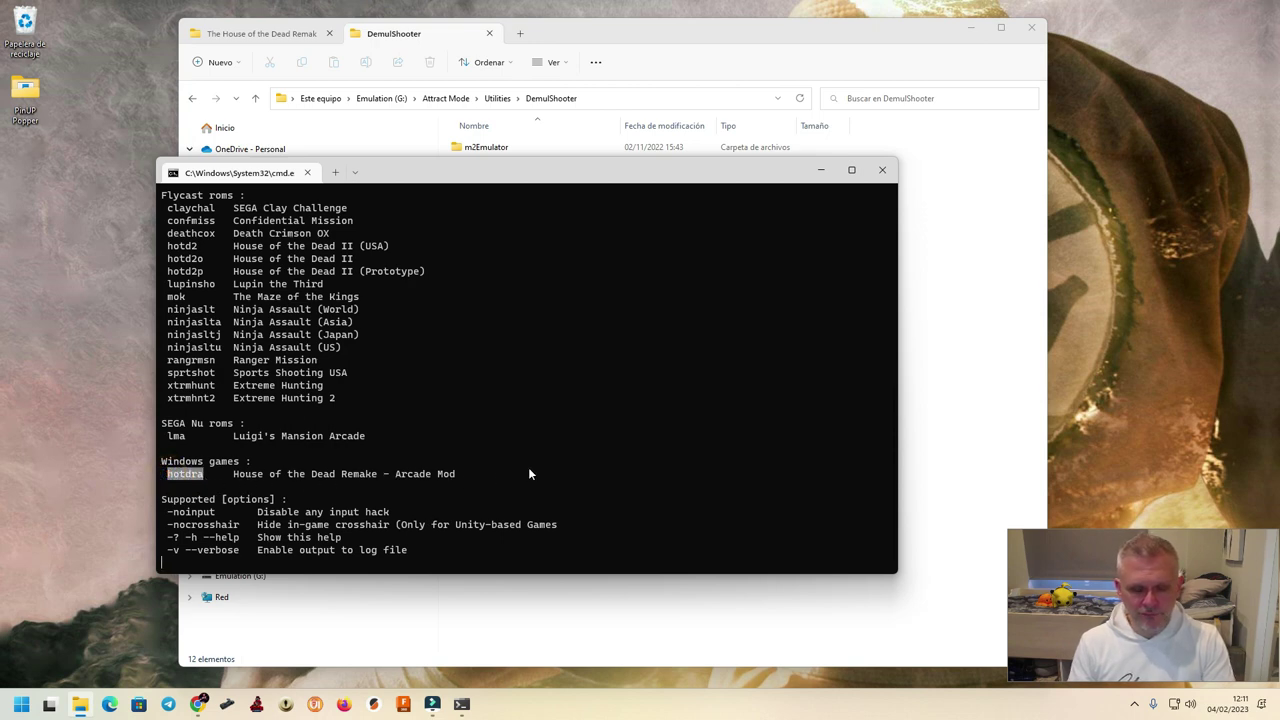
Minimise the command prompt and return to the game folder The House of the Dead Remake
left_click(820, 170)
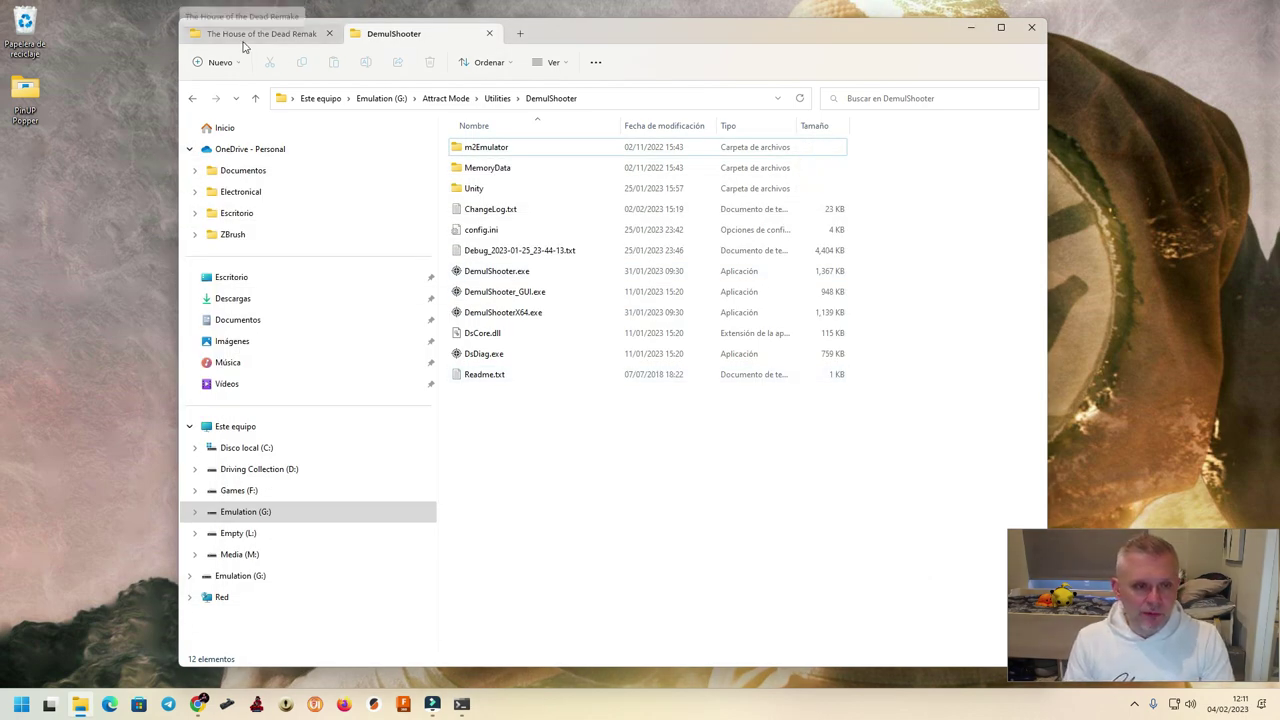
left_click(243, 38)
left_click_drag(608, 38, 728, 34)
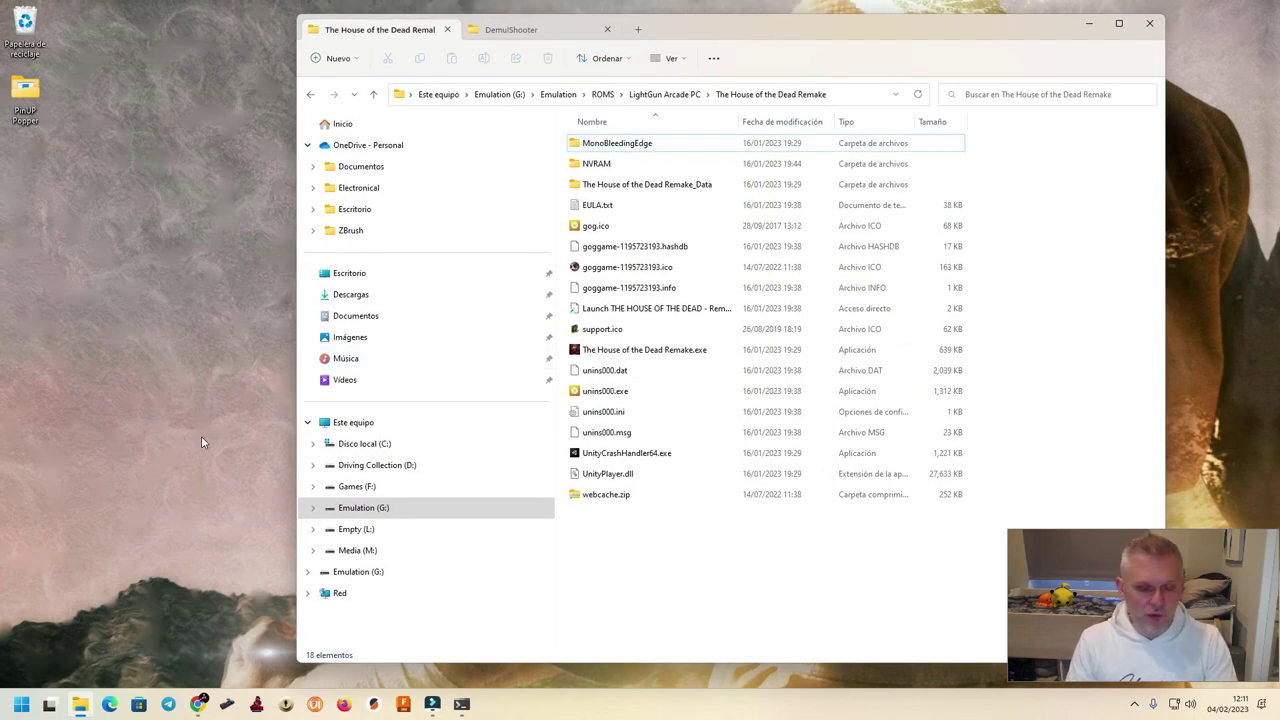
Switch to Chrome and view the DemulShooter v10.9.3 release from the developer's GitHub profile
left_click(237, 597)
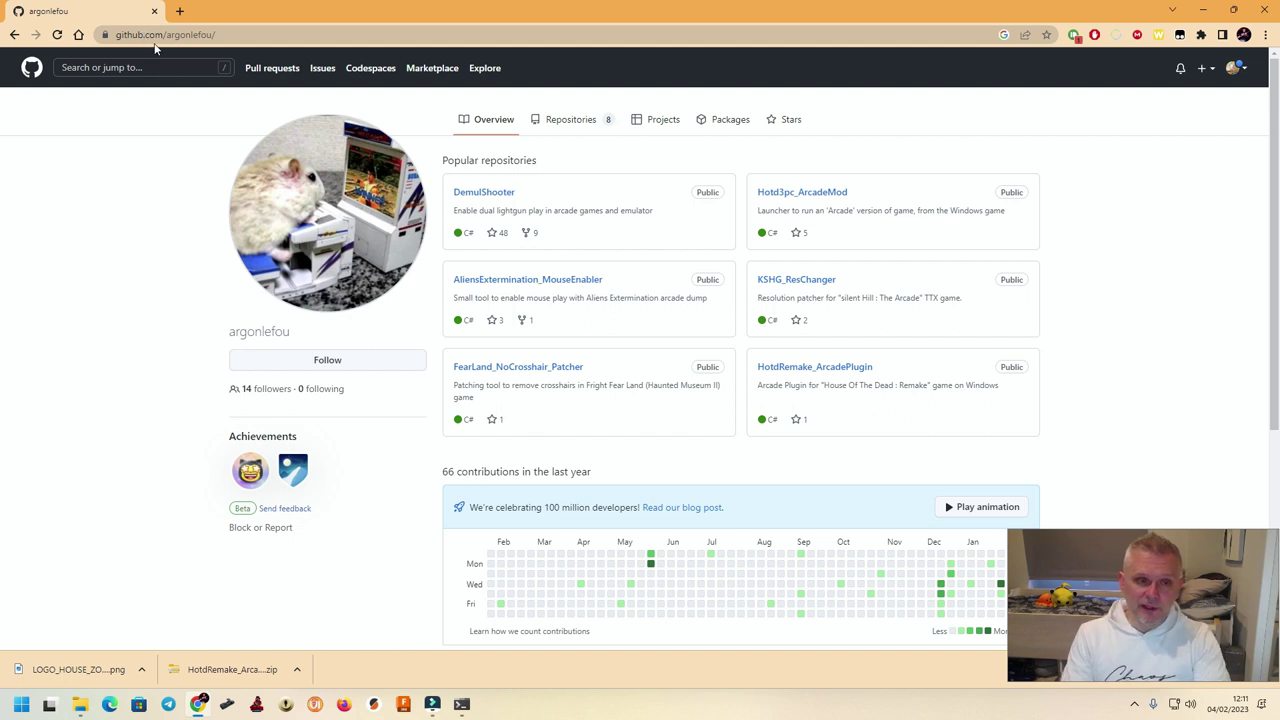
left_click(481, 193)
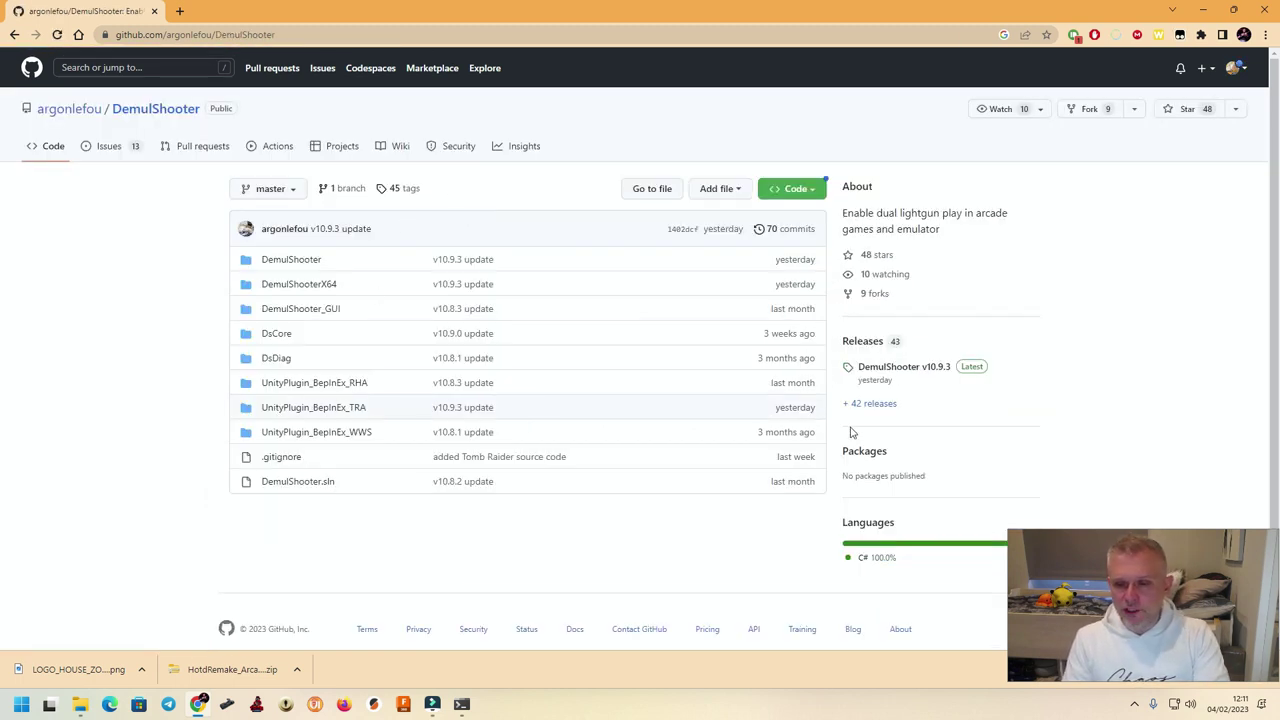
left_click(908, 367)
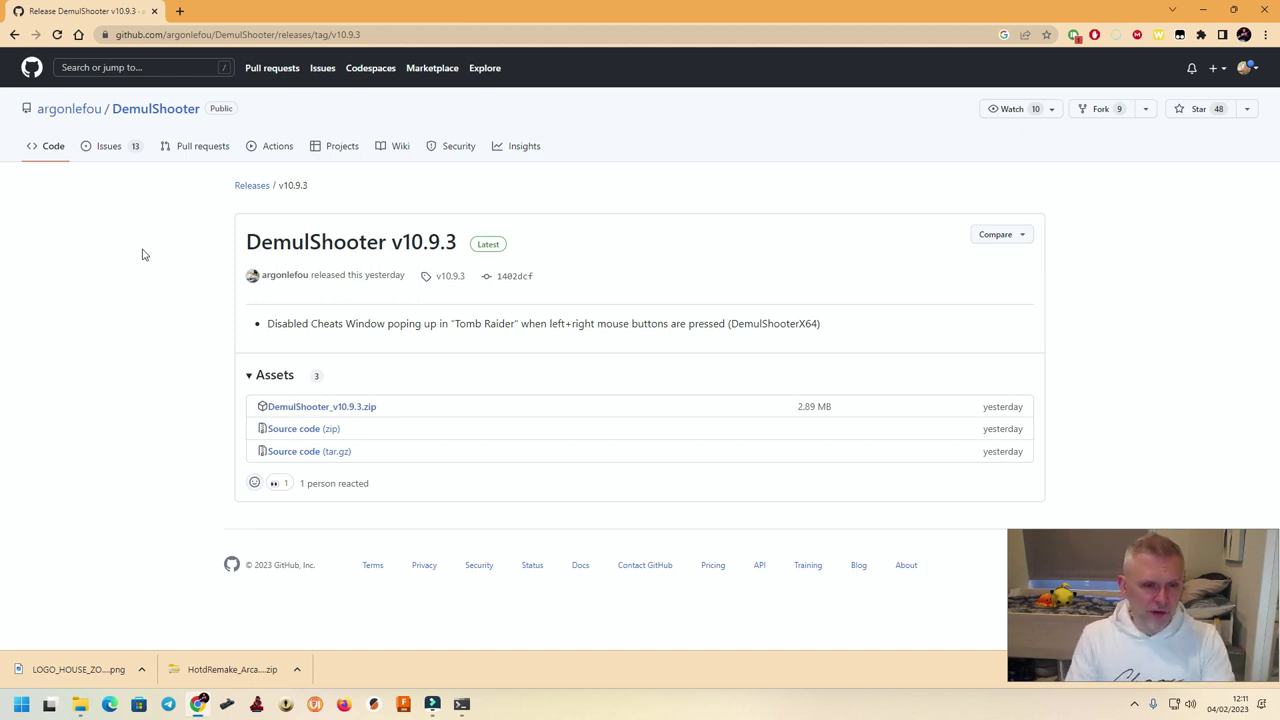
Return to the developer's profile, open the HotdRemake_ArcadePlugin repository and review its README
left_click(16, 35)
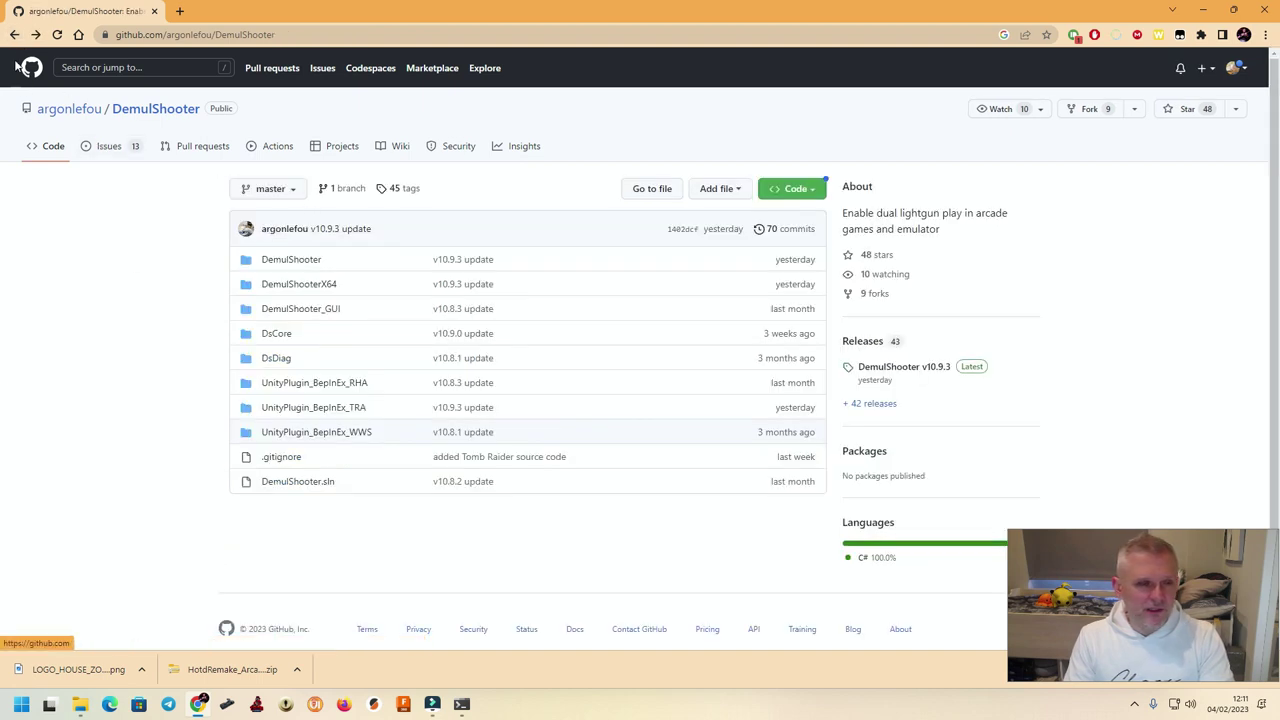
left_click(14, 35)
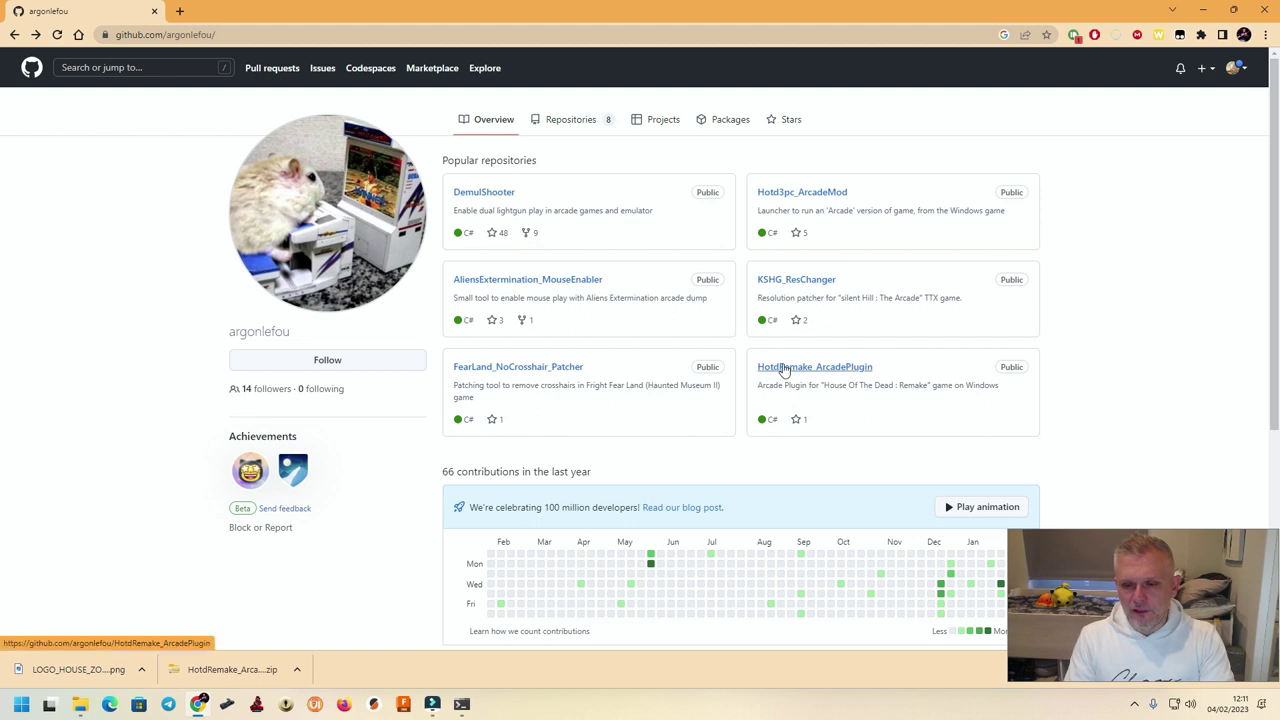
left_click(838, 372)
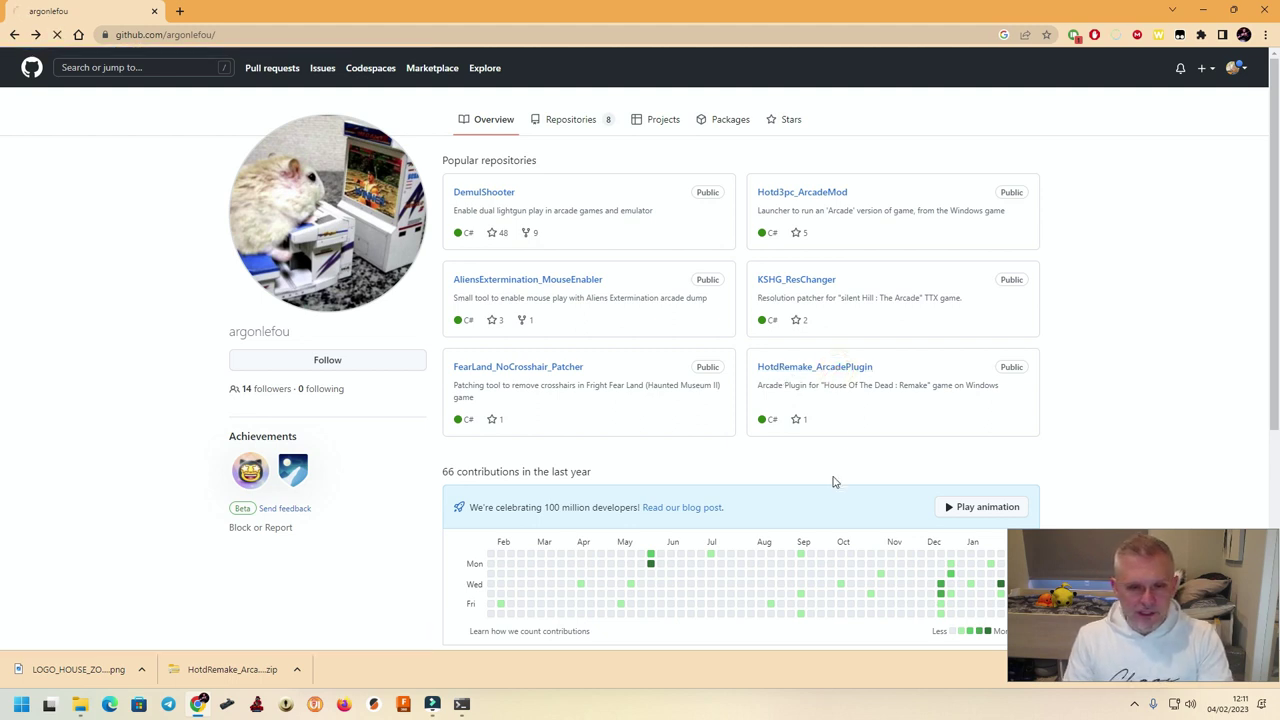
scroll(548, 283, "down", 6)
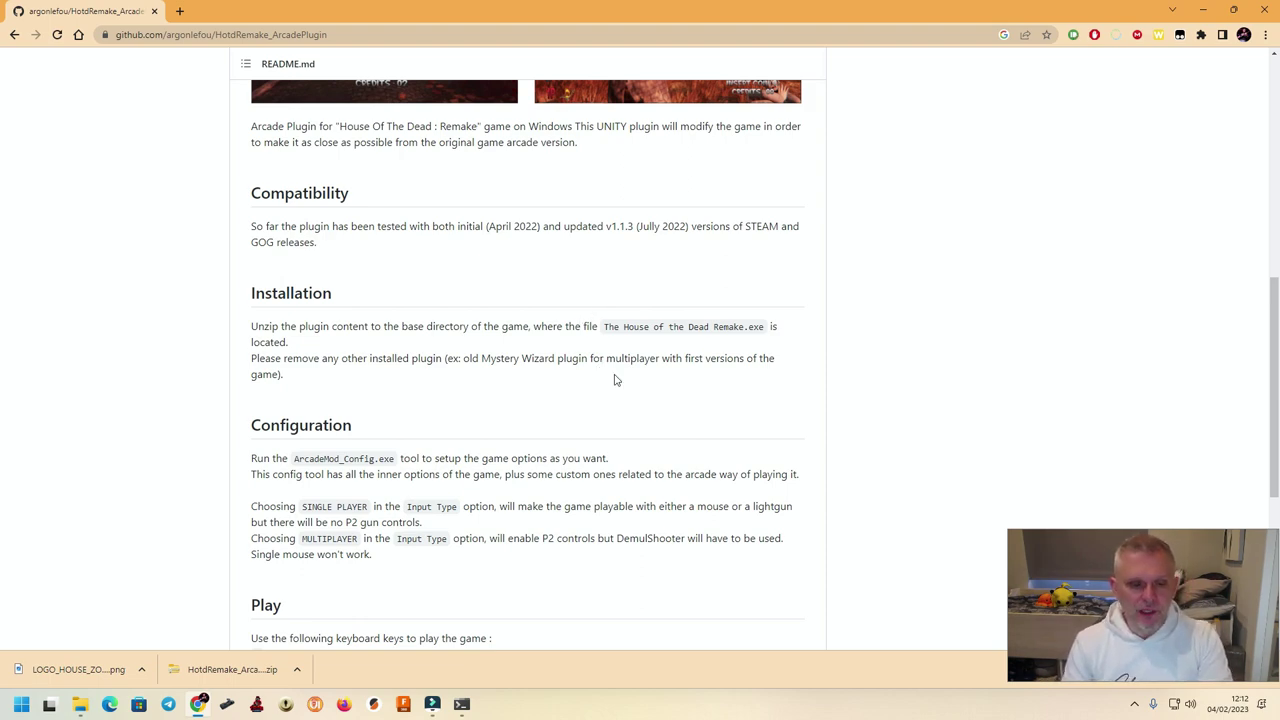
scroll(615, 380, "up", 3)
scroll(614, 377, "down", 3)
scroll(614, 377, "up", 7)
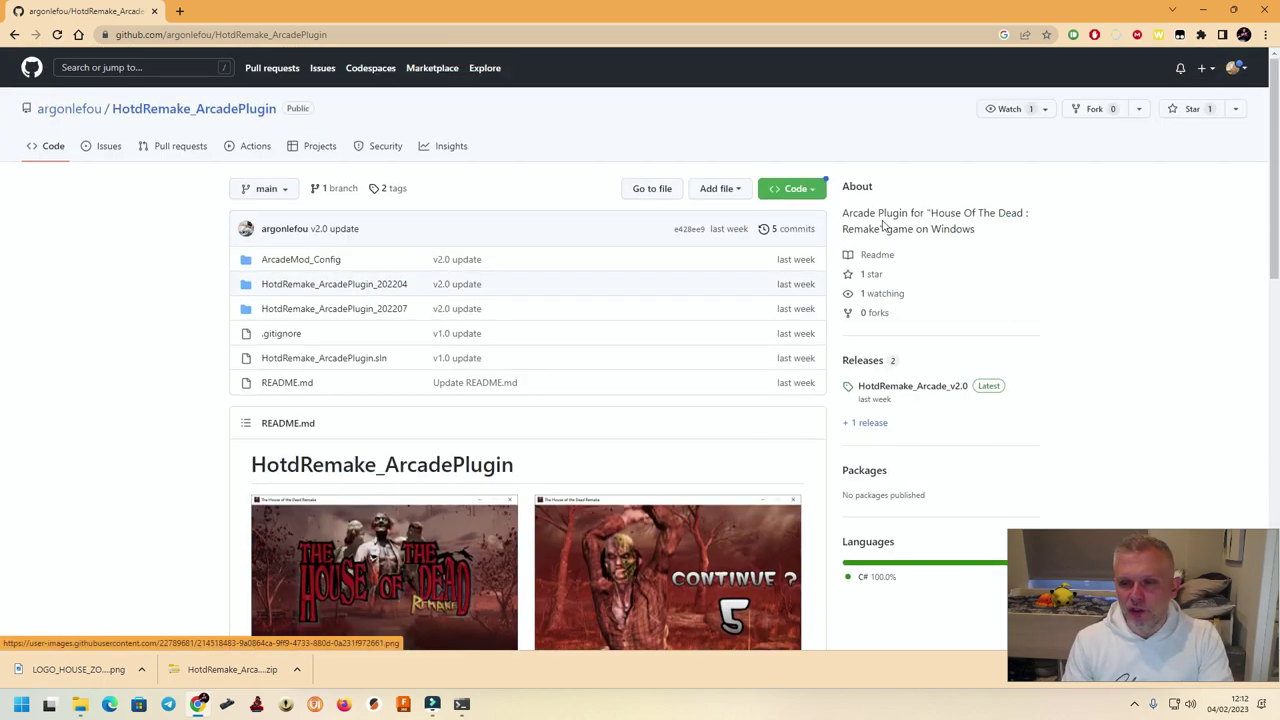
Download HotdRemake_Arcade_v2.0.zip from the latest release and save it to the desktop (Escritorio)
left_click(903, 396)
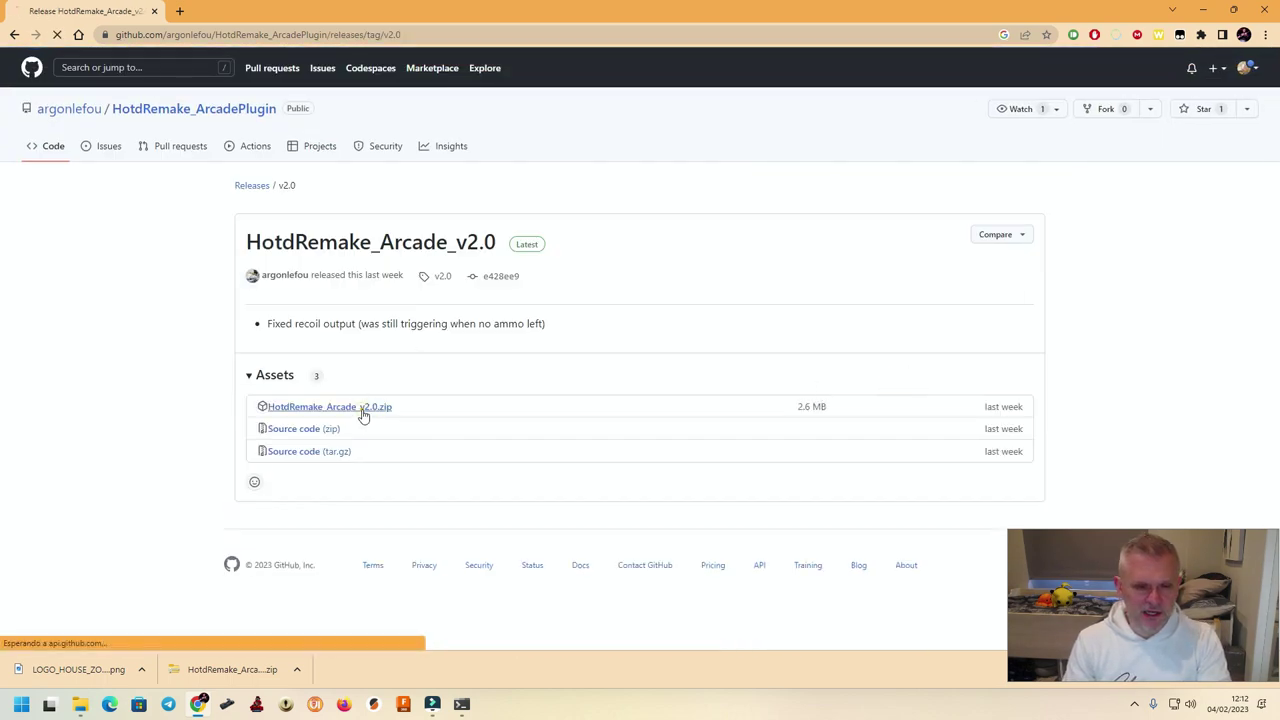
left_click(362, 410)
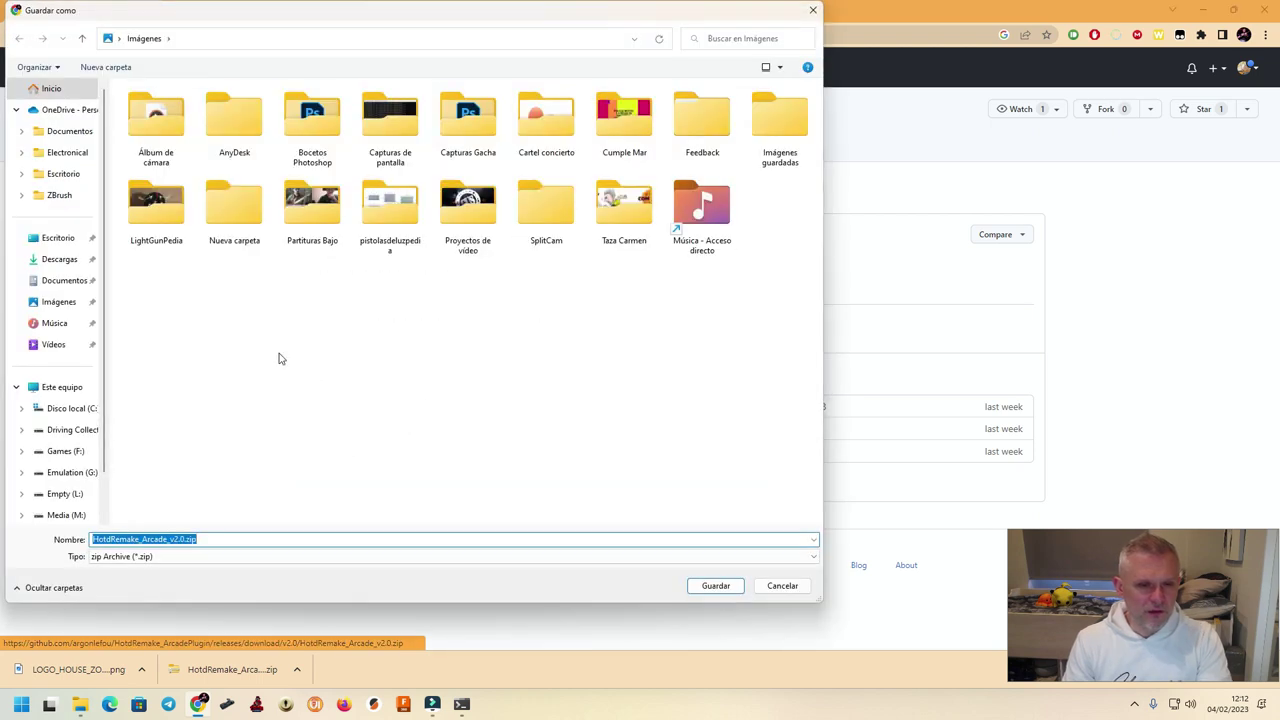
left_click(58, 259)
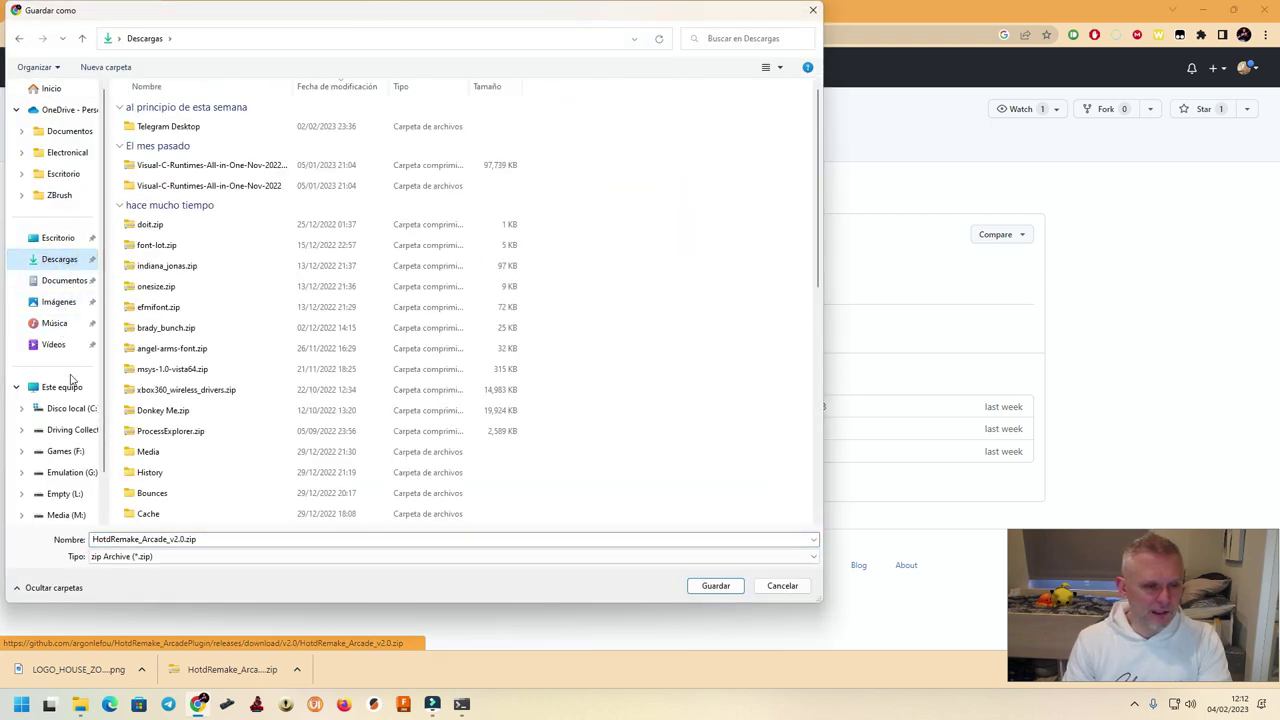
left_click(55, 238)
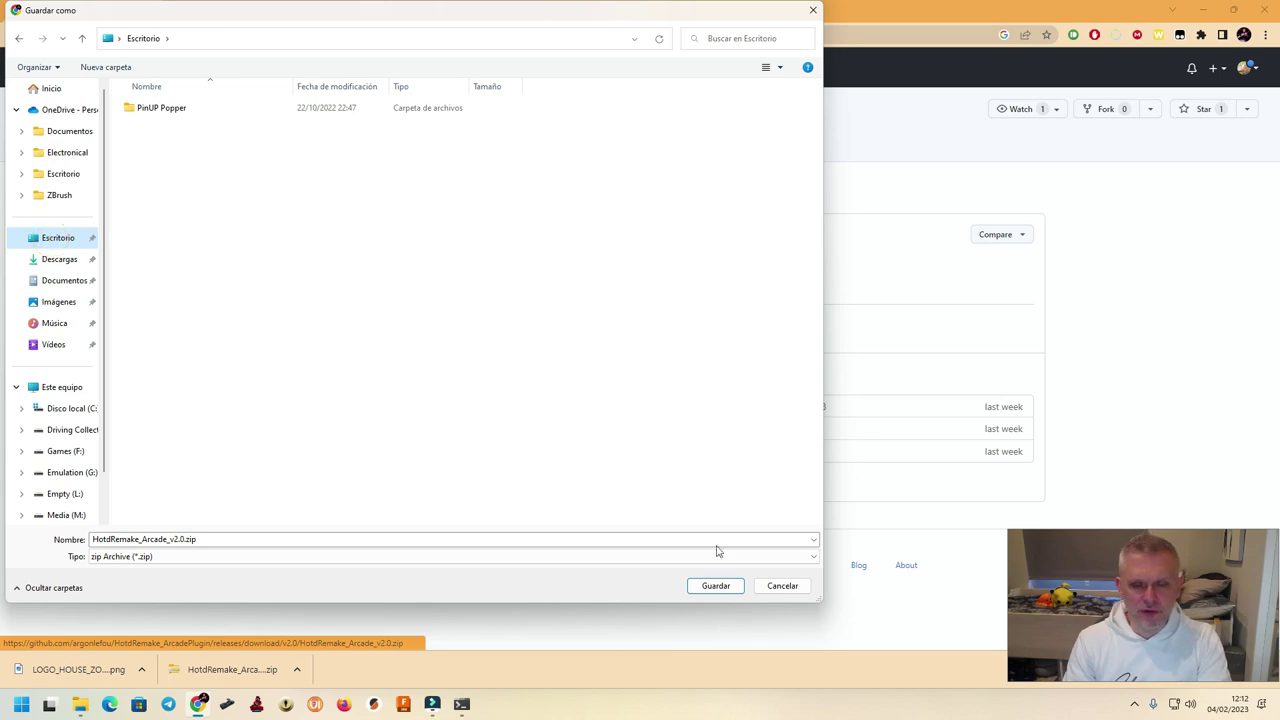
left_click(716, 586)
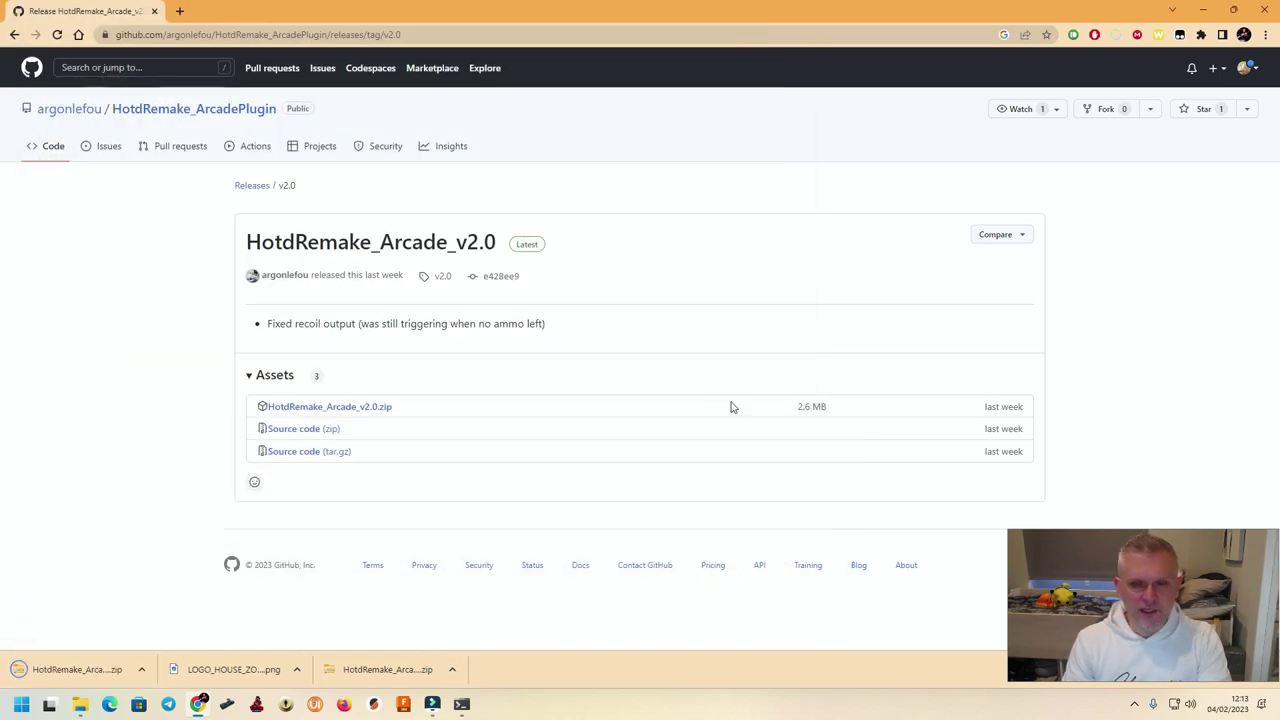
Return to the HotdRemake_ArcadePlugin repository and read the README's configuration, play, uninstall and known issues sections
left_click(14, 34)
left_click(14, 34)
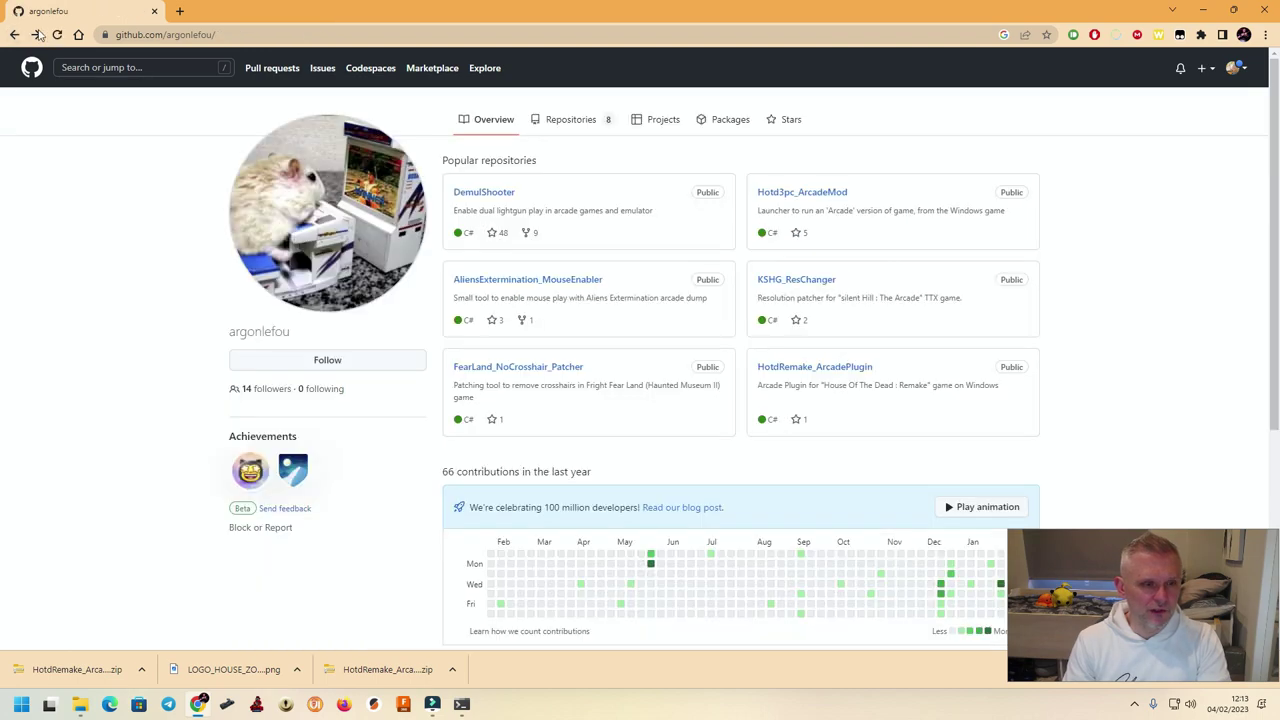
left_click(35, 34)
scroll(508, 388, "down", 3)
scroll(508, 388, "down", 7)
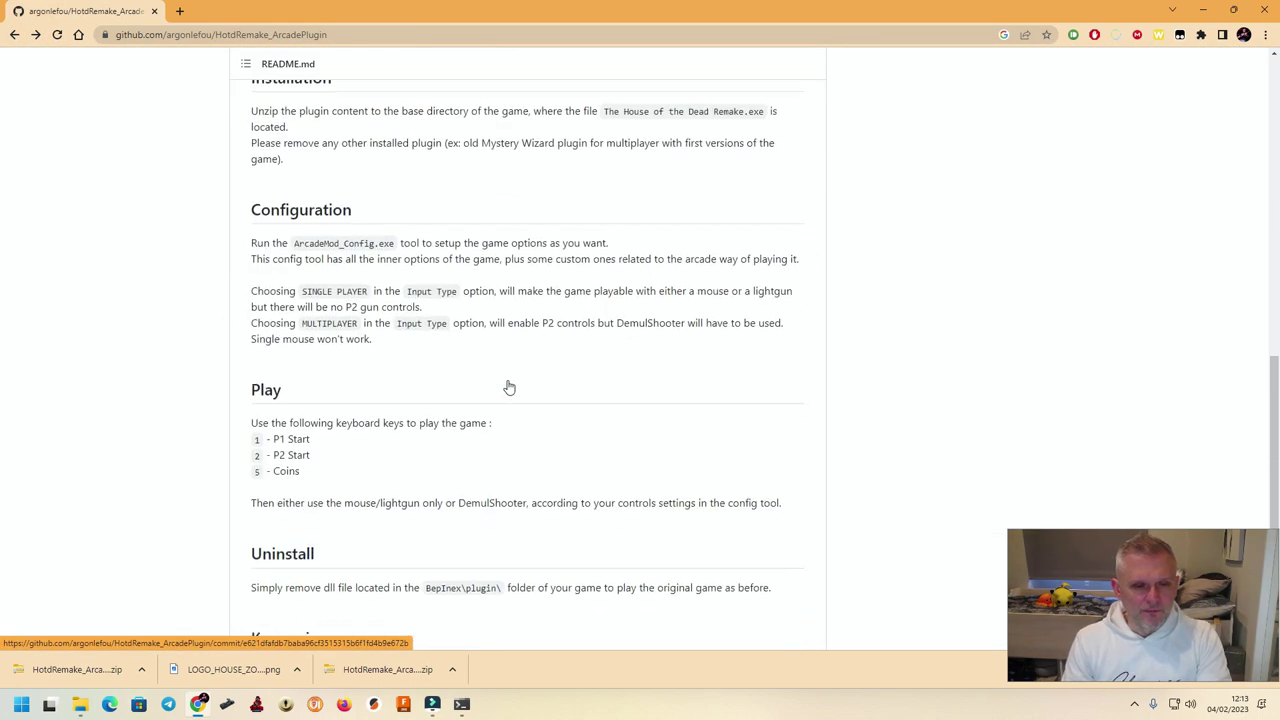
scroll(543, 280, "down", 2)
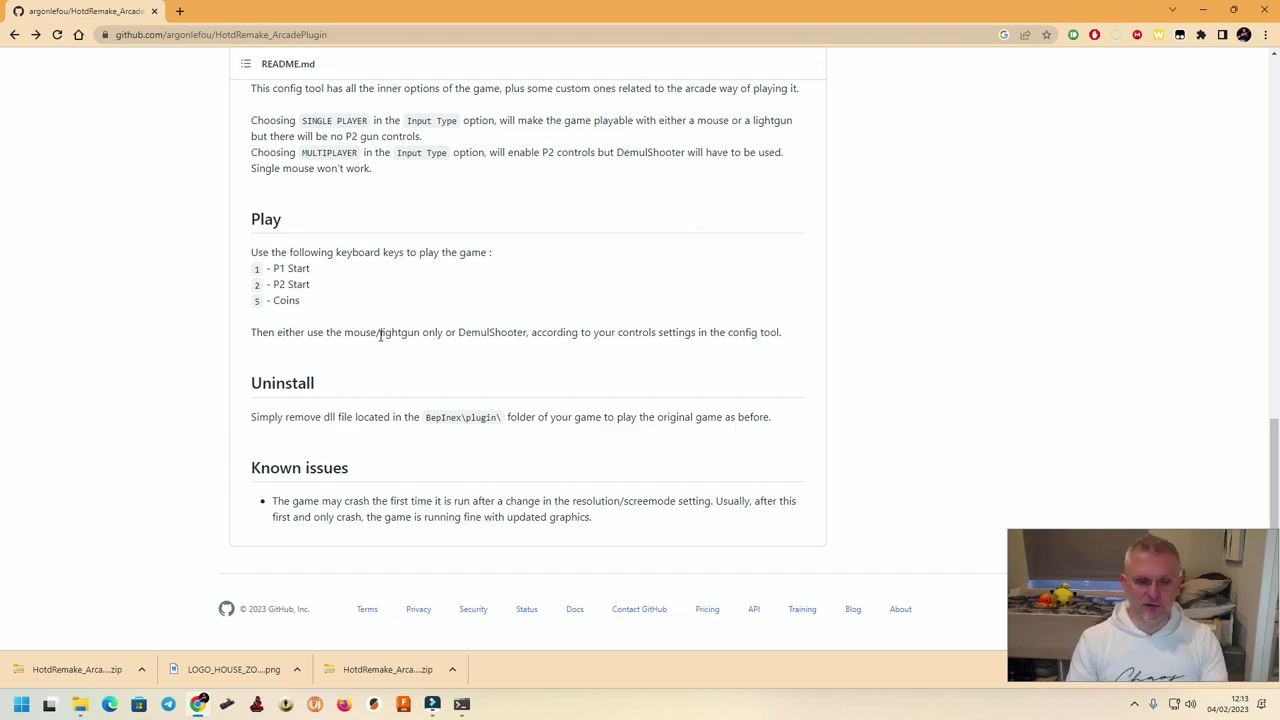
Minimise Chrome and open HotdRemake_Arcade_v2.0.zip from the desktop in 7-Zip
left_click(1233, 9)
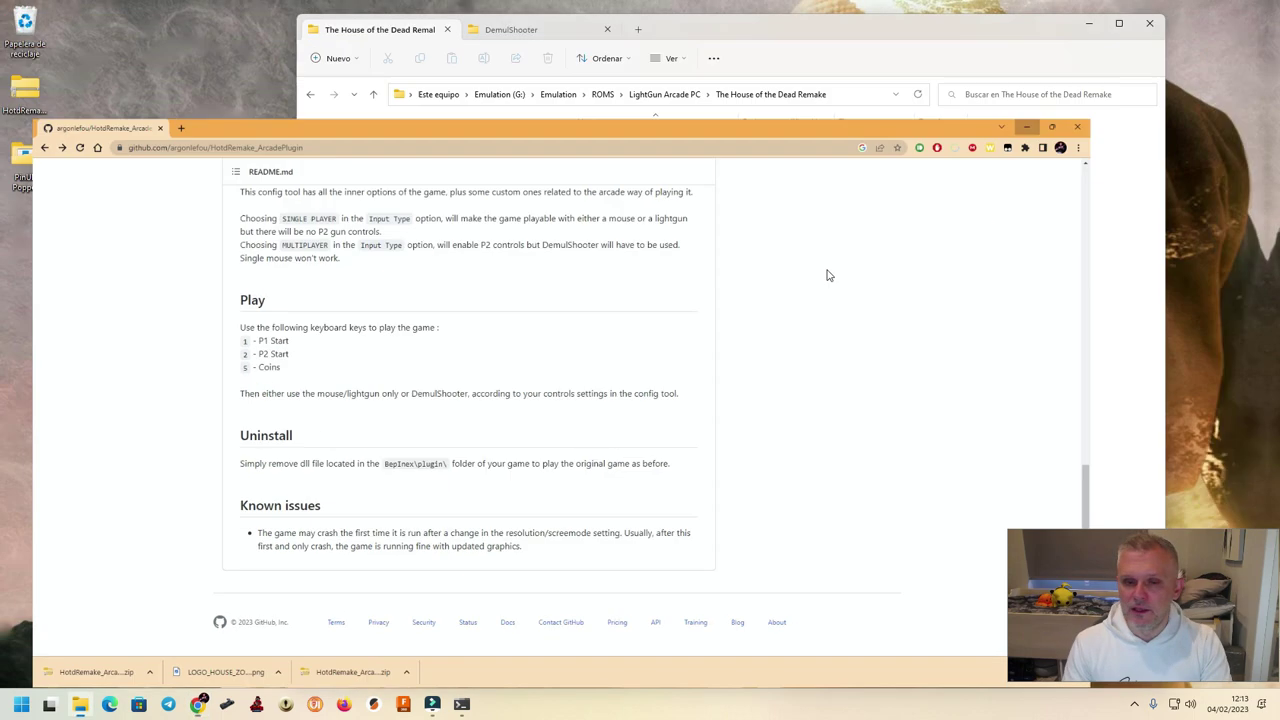
left_click(1026, 127)
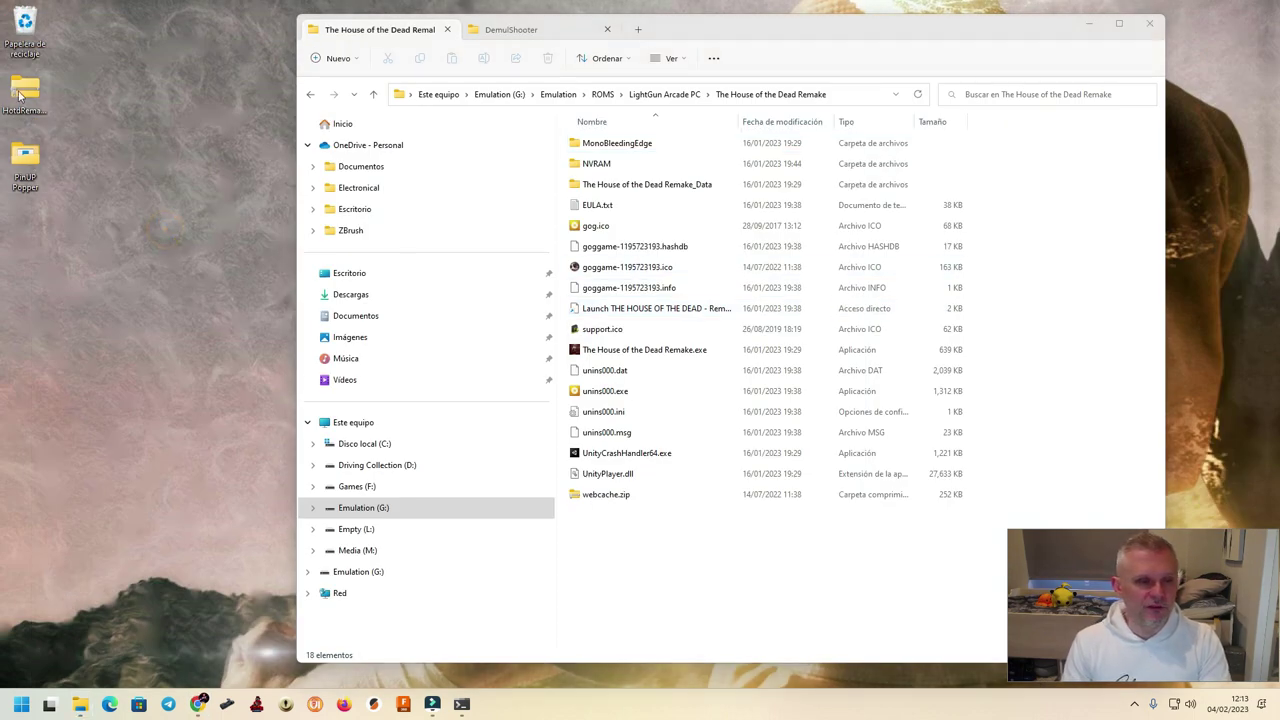
right_click(19, 96)
mouse_move(83, 212)
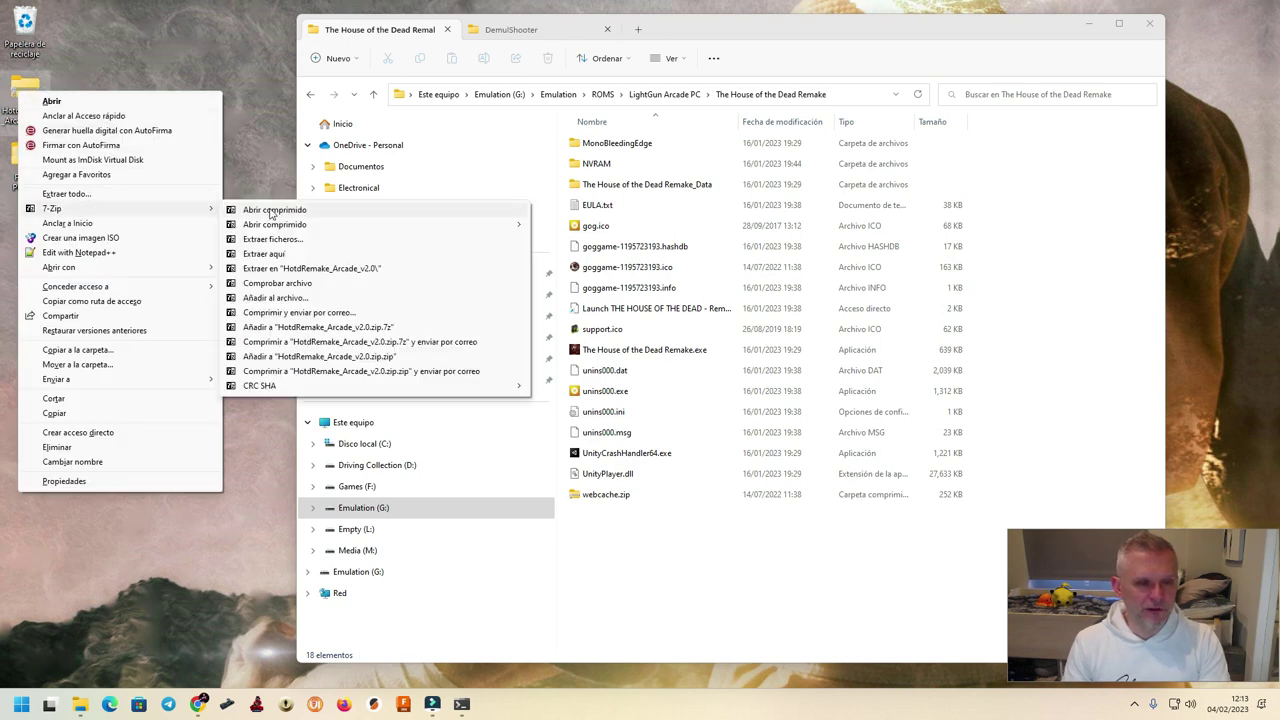
left_click(270, 213)
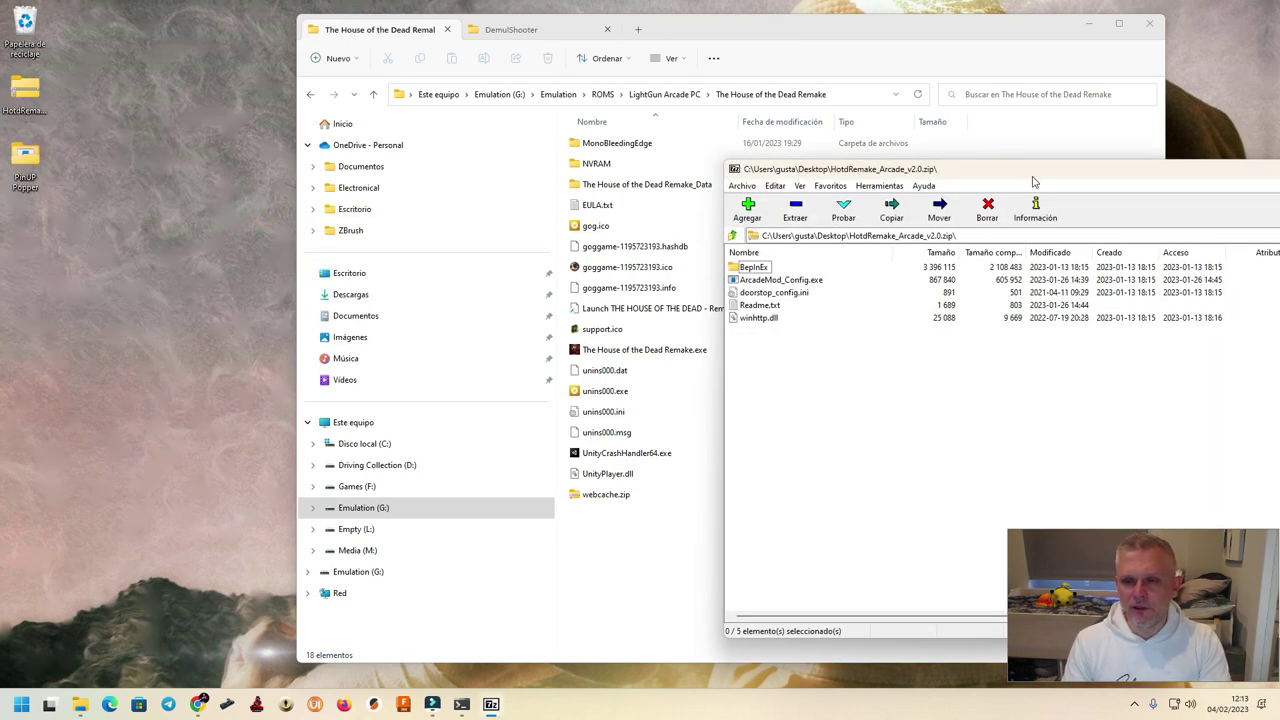
Extract all the archive's contents into the game folder The House of the Dead Remake and close the archive
left_click_drag(1034, 182, 1165, 180)
left_click_drag(897, 28, 670, 36)
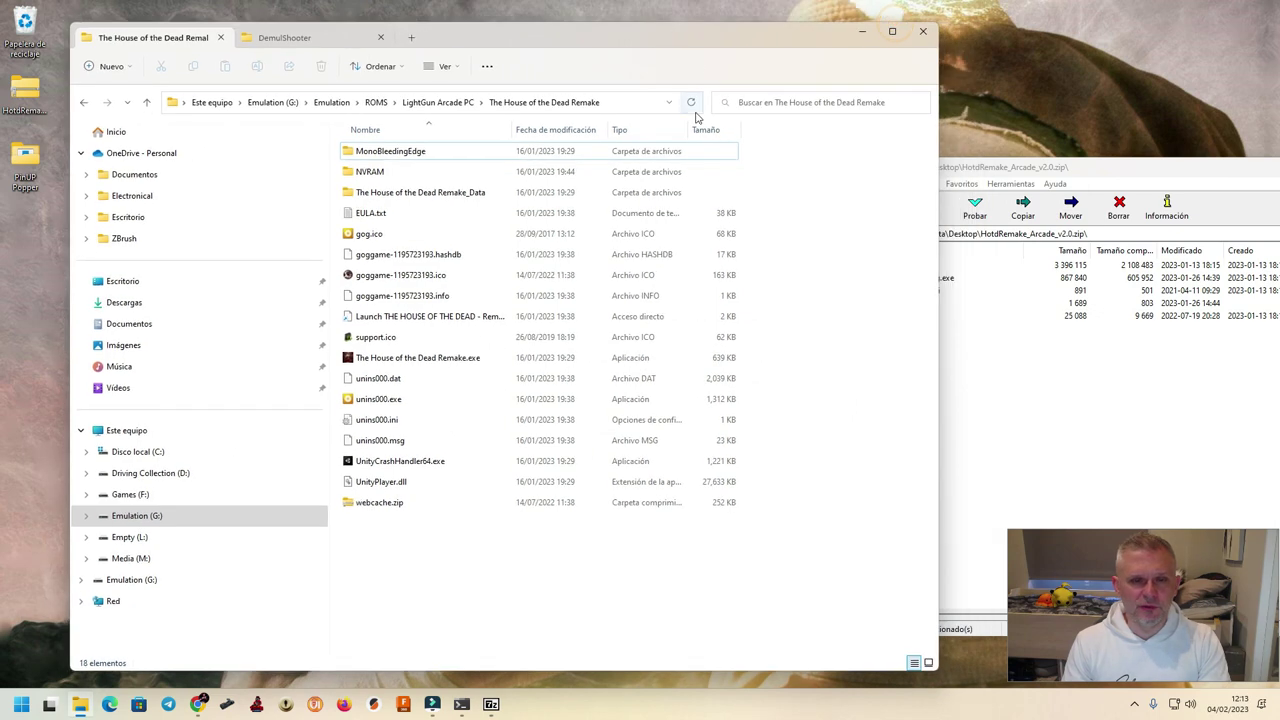
left_click(971, 314)
left_click_drag(937, 352, 489, 583)
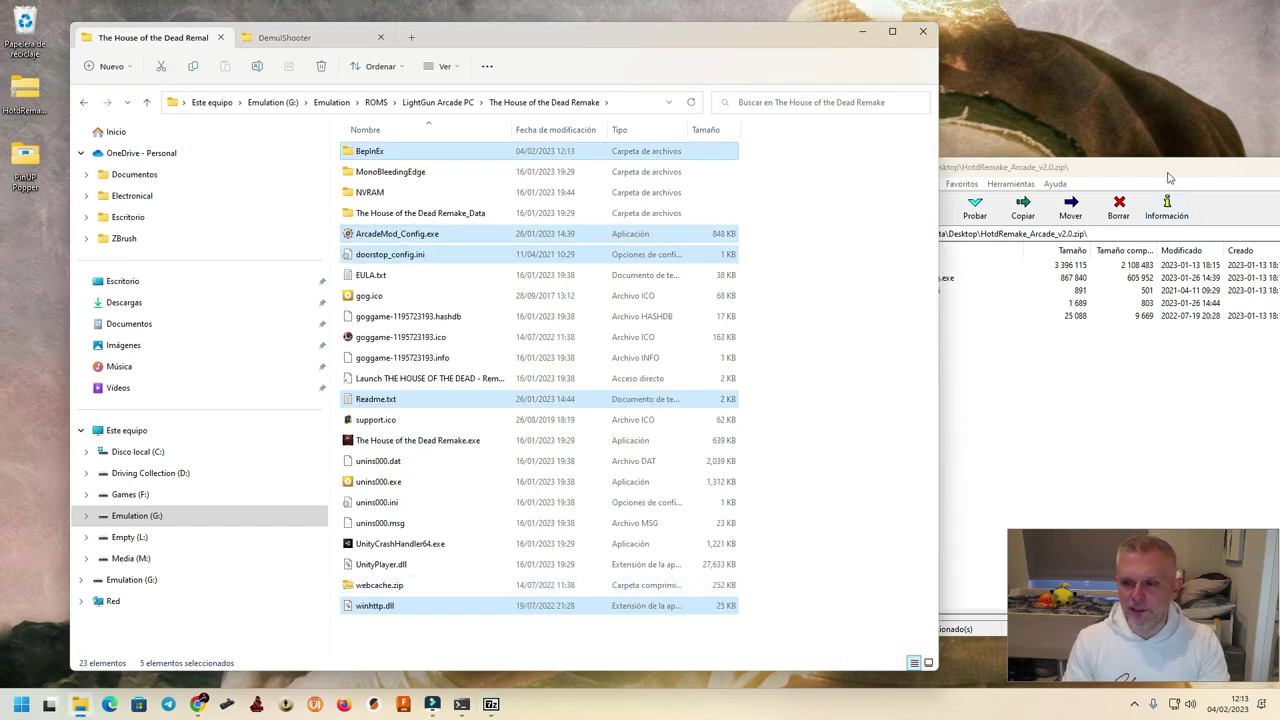
left_click_drag(1168, 172, 793, 160)
left_click(1122, 158)
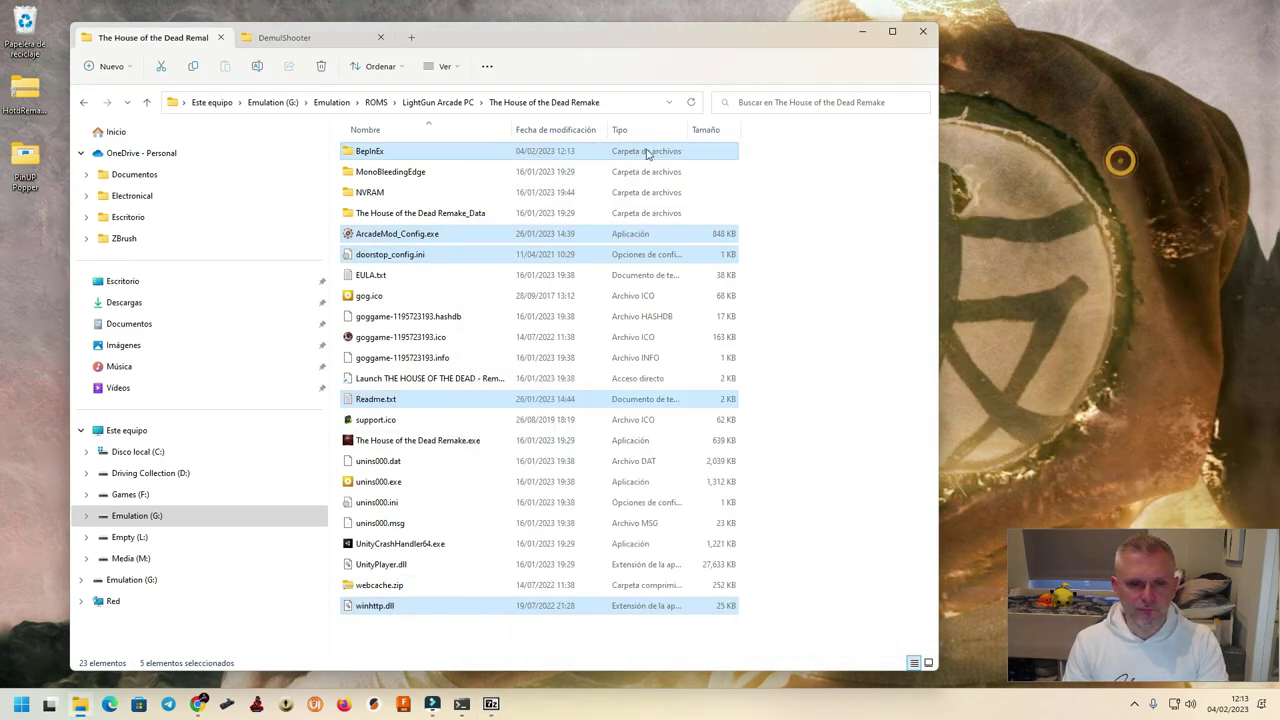
left_click(891, 279)
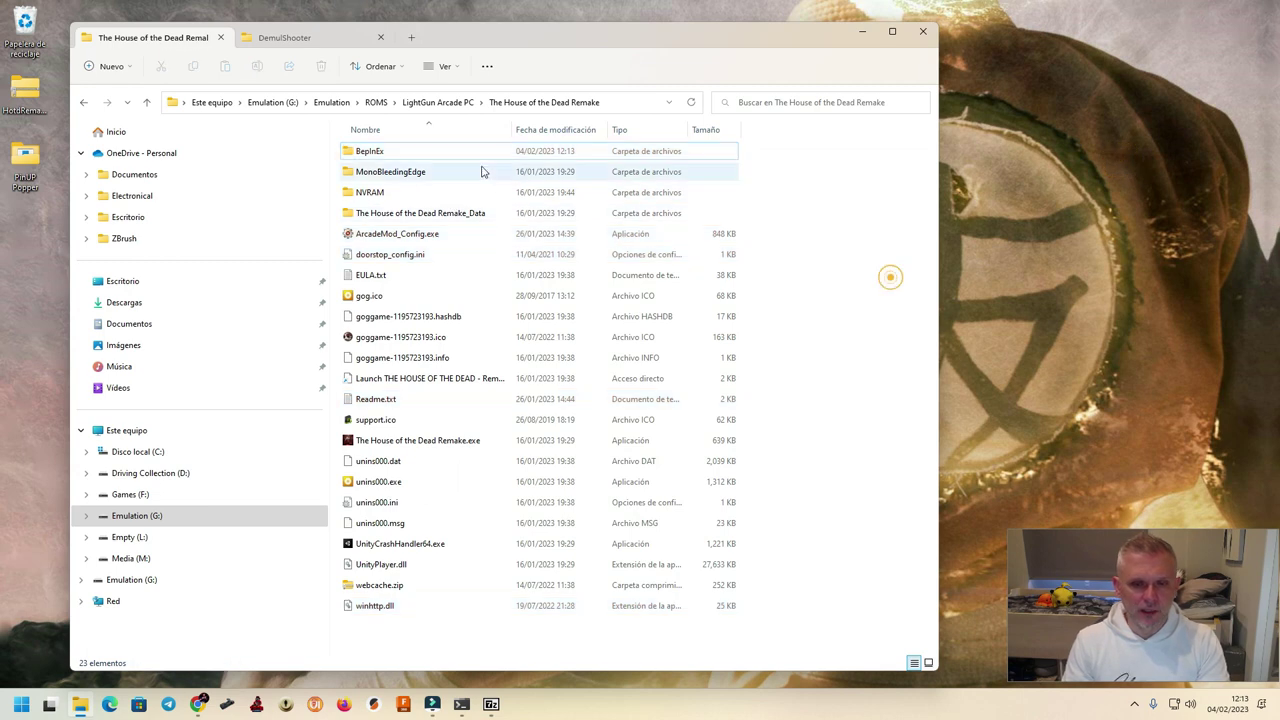
Run ArcadeMod_Config.exe from the game folder and accept the creation of a new config file
double_click(405, 238)
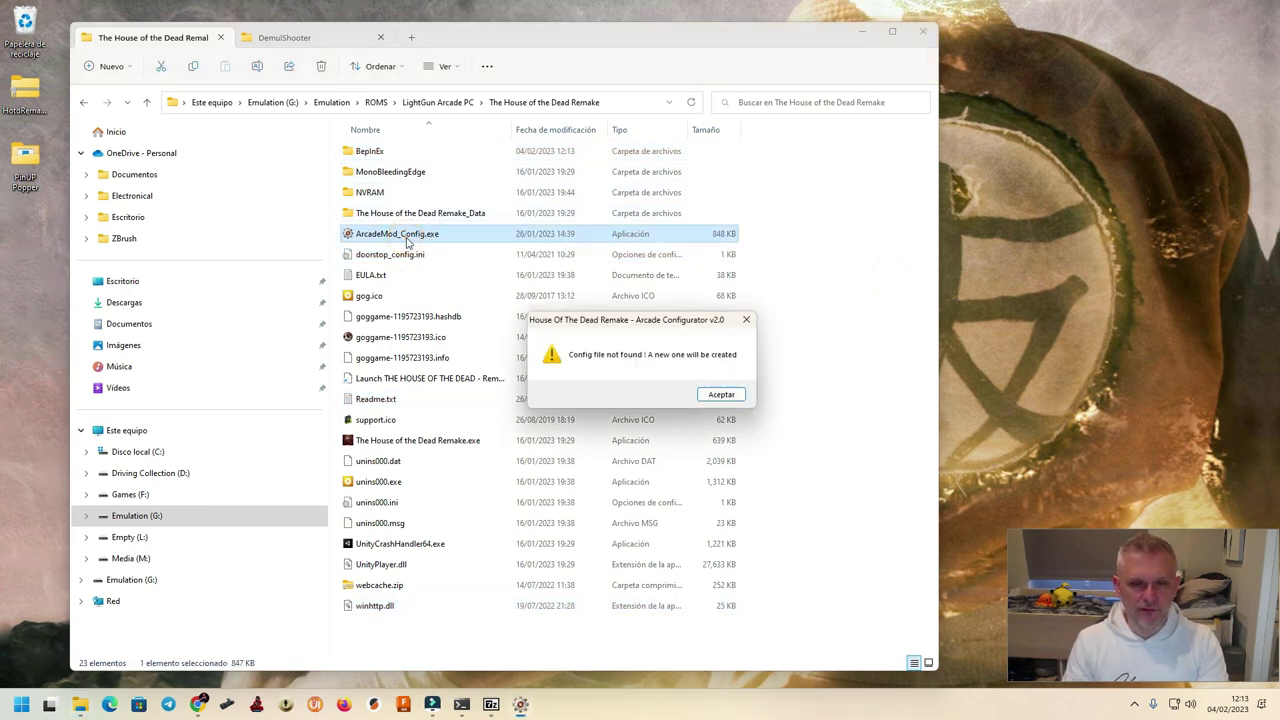
left_click(722, 395)
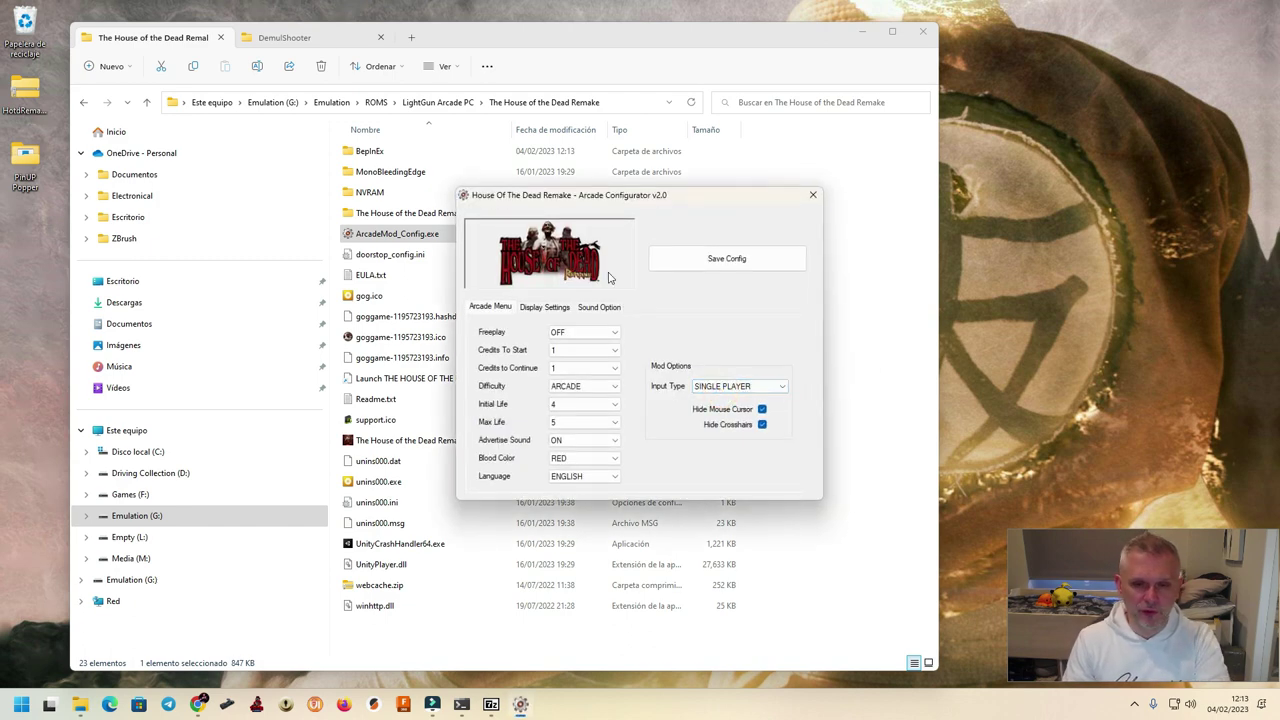
left_click_drag(650, 190, 581, 123)
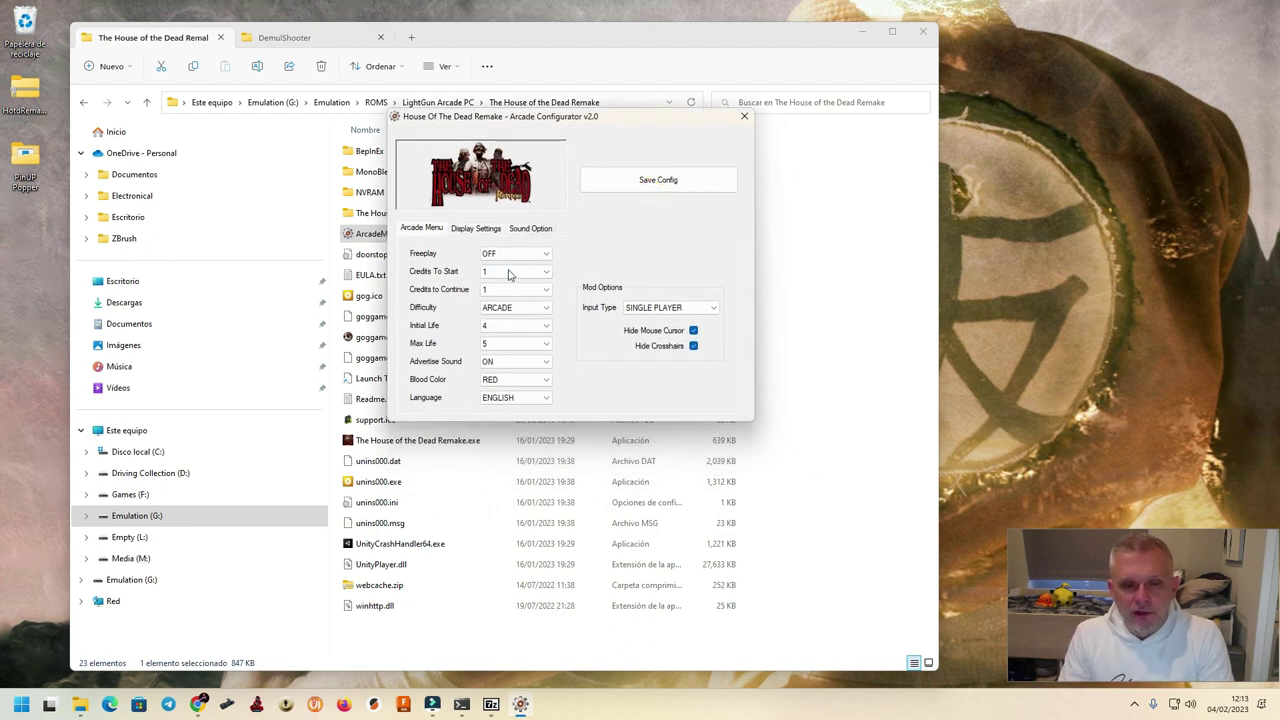
Review the arcade options for Freeplay, Credits To Start, Credits to Continue and Difficulty, leaving Difficulty on ARCADE
left_click(436, 257)
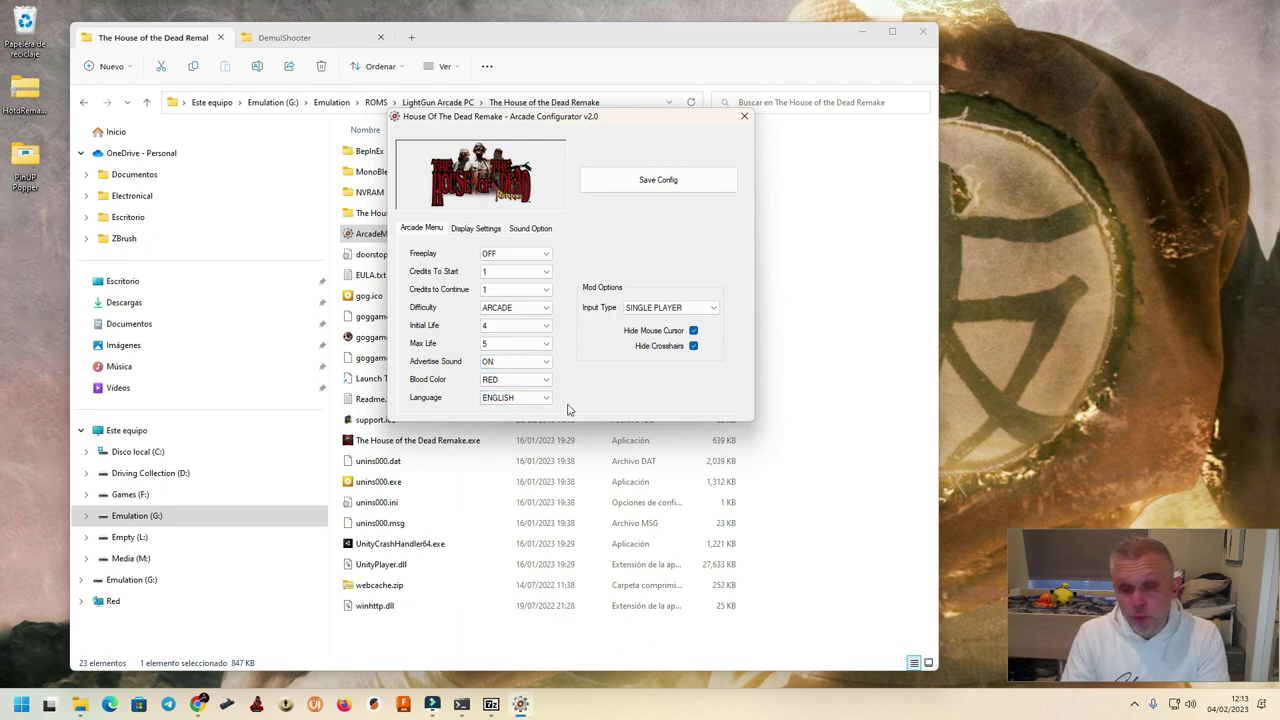
left_click(505, 256)
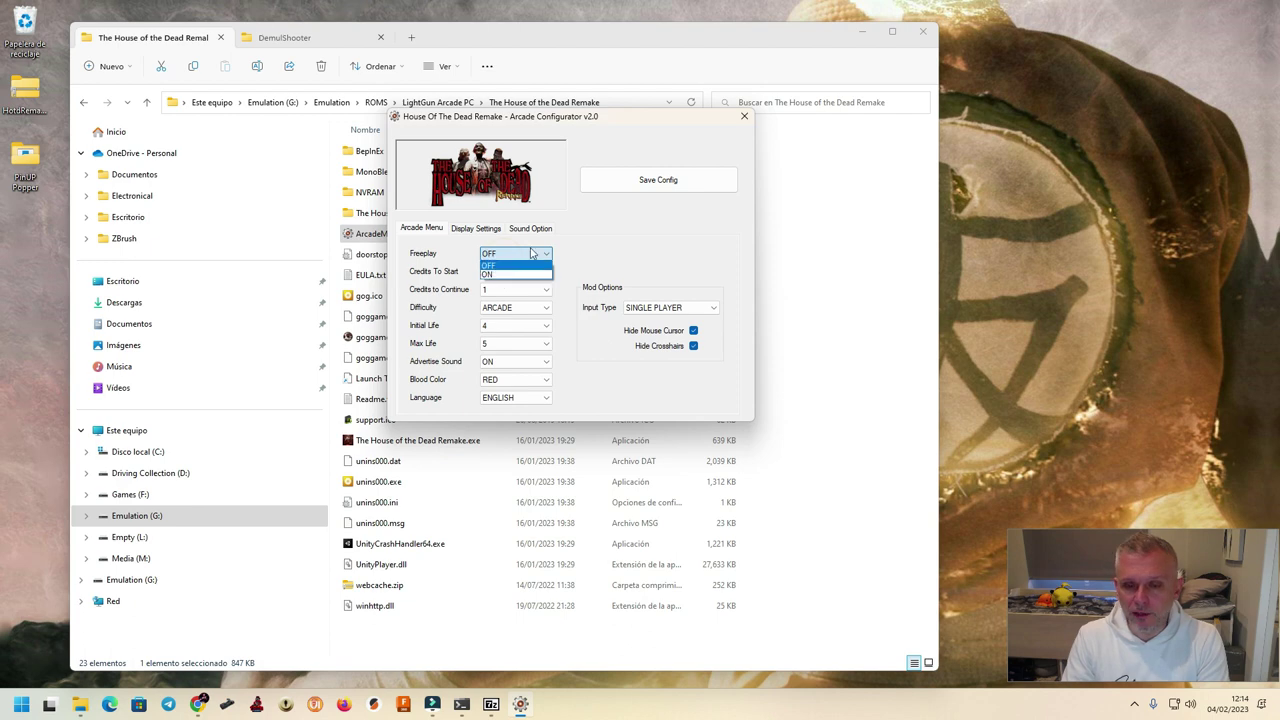
left_click(655, 241)
left_click(499, 273)
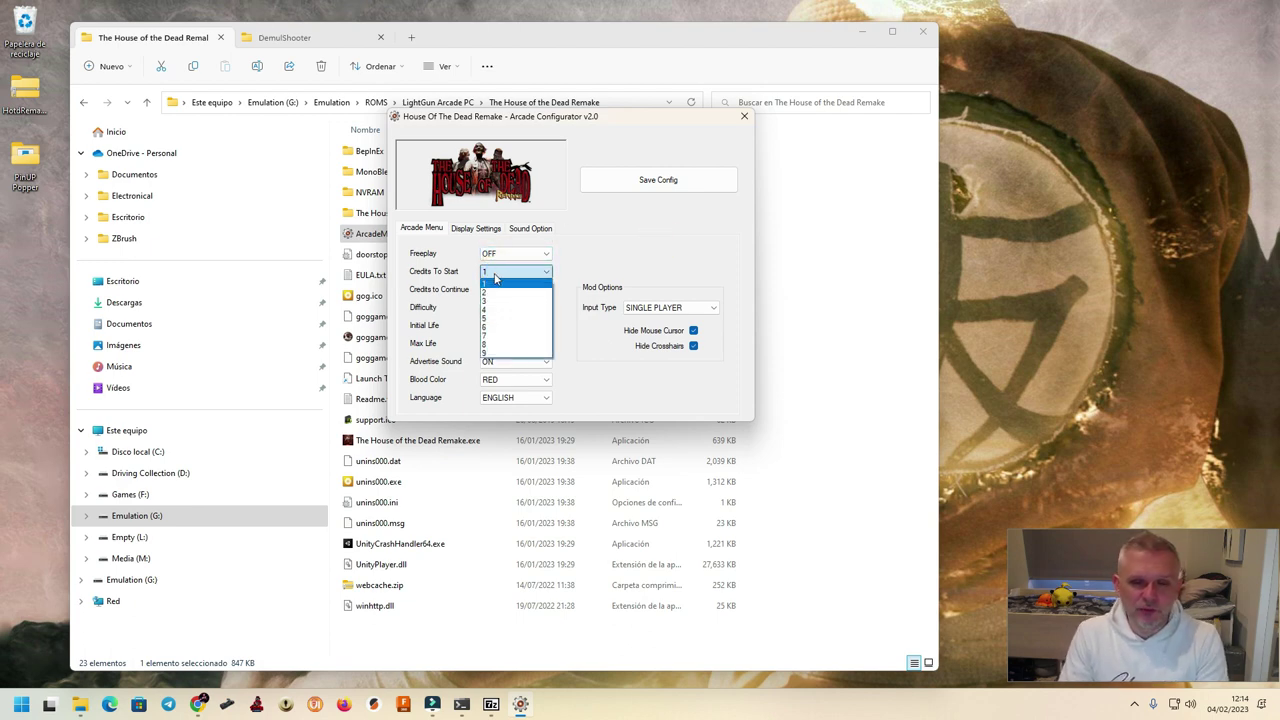
left_click(502, 285)
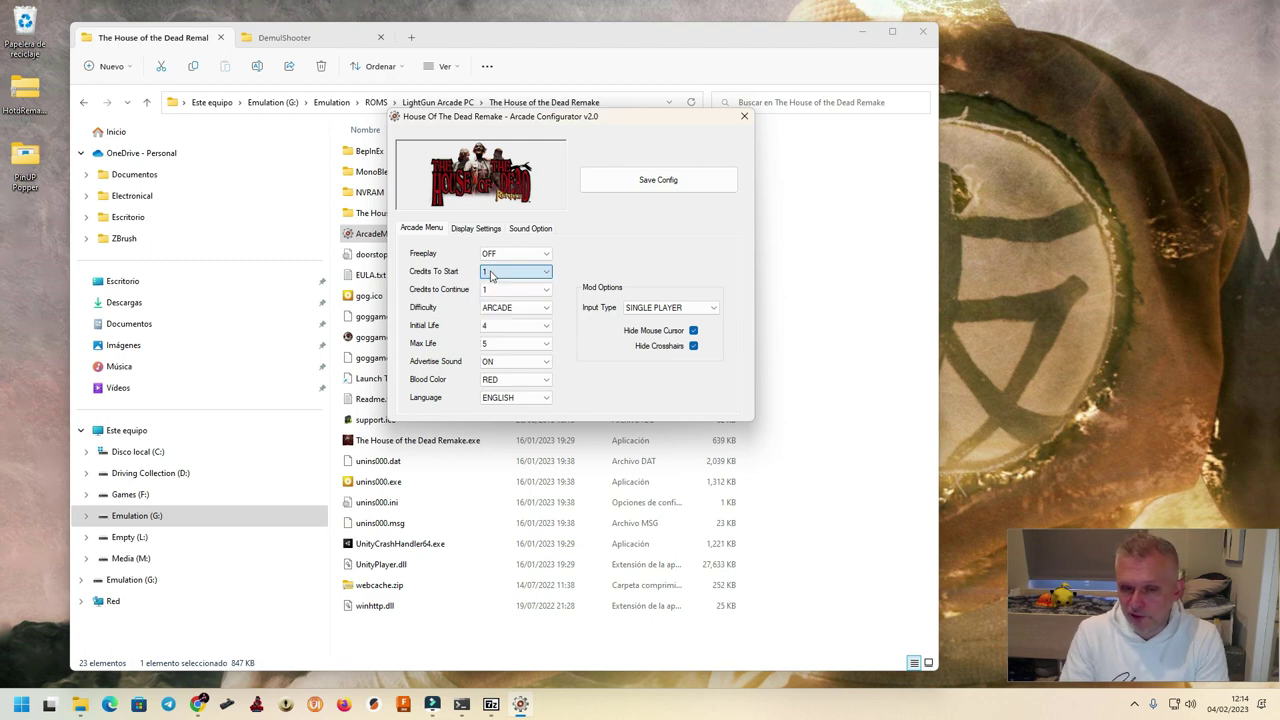
left_click(497, 290)
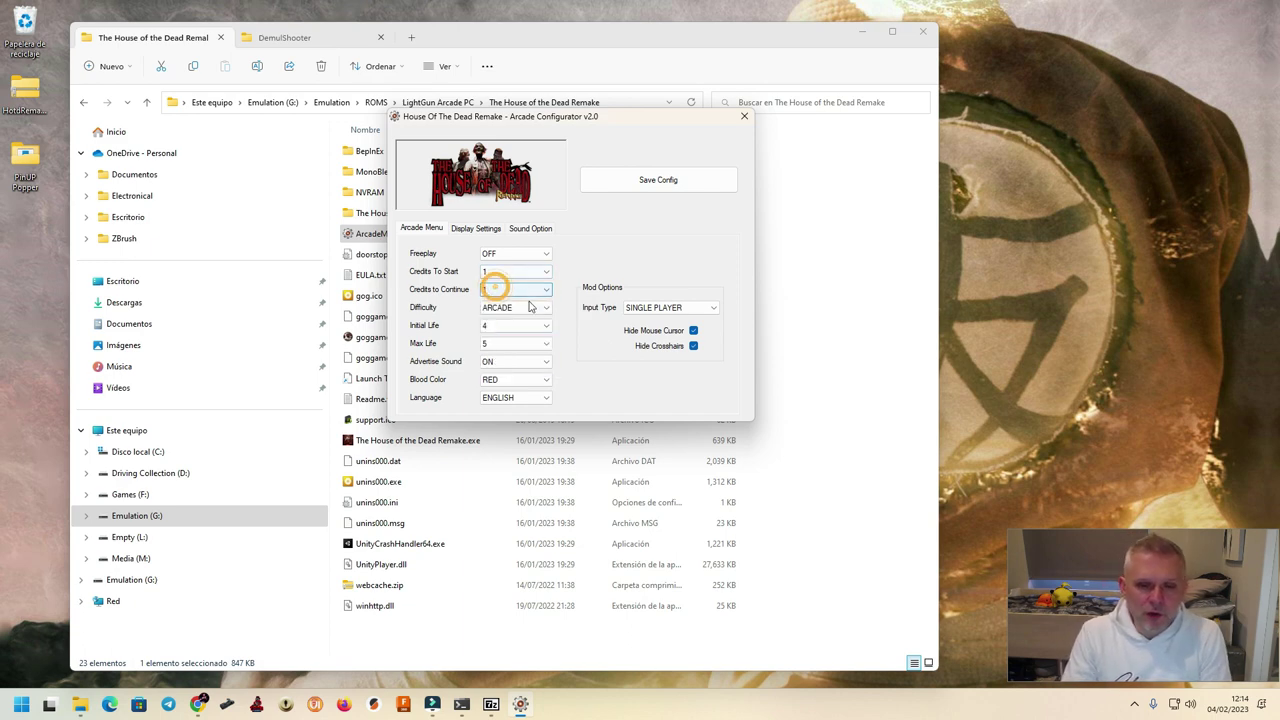
left_click(515, 308)
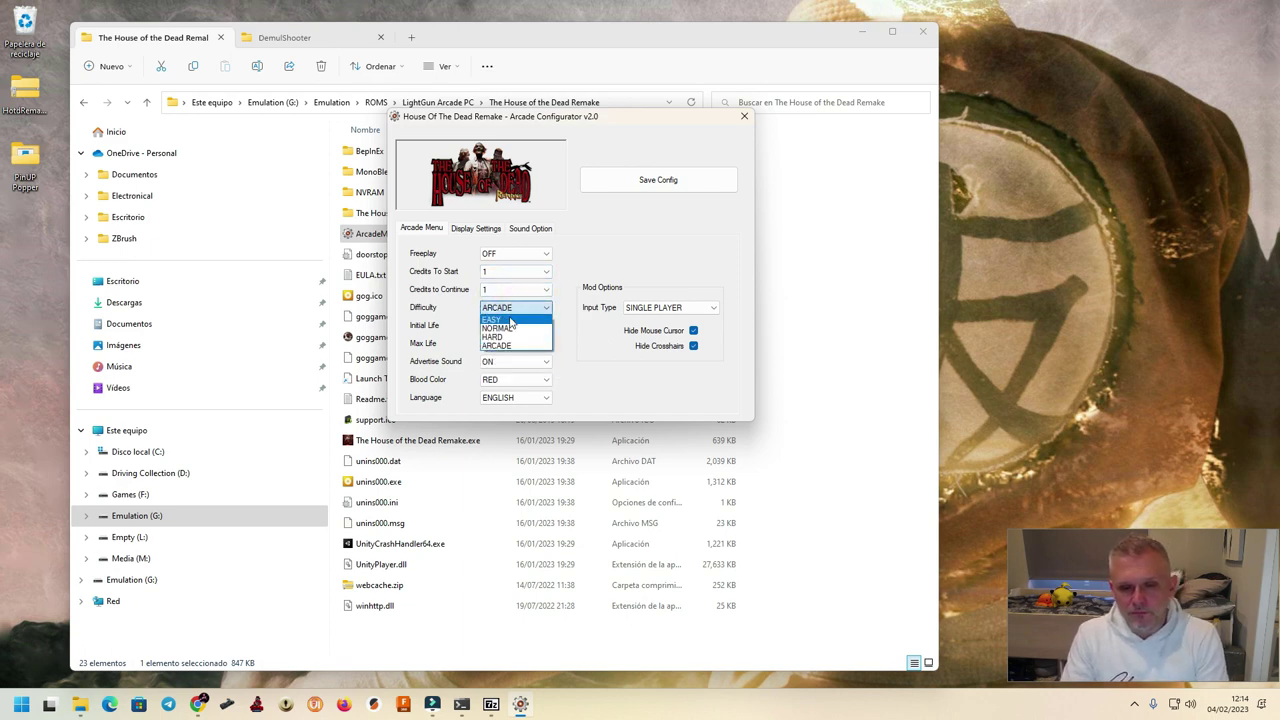
left_click(512, 346)
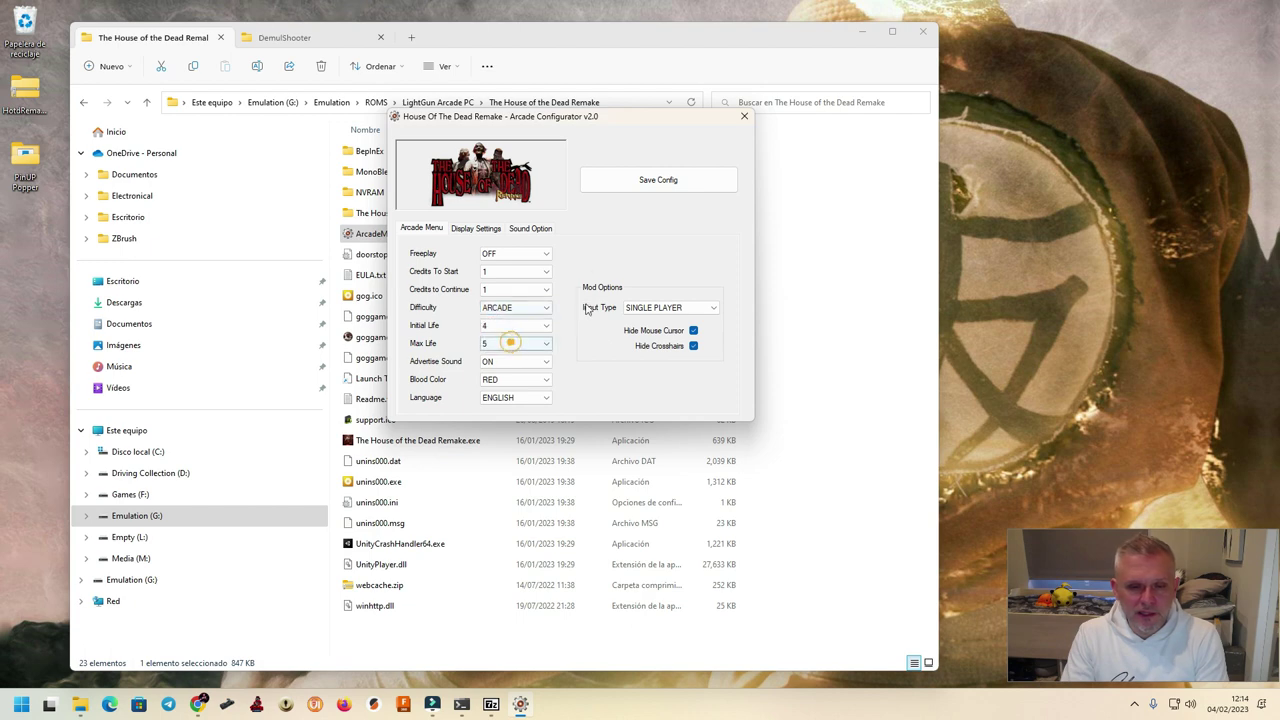
Review the available choices for Initial Life, Max Life, Advertise Sound and Blood Color
left_click(503, 337)
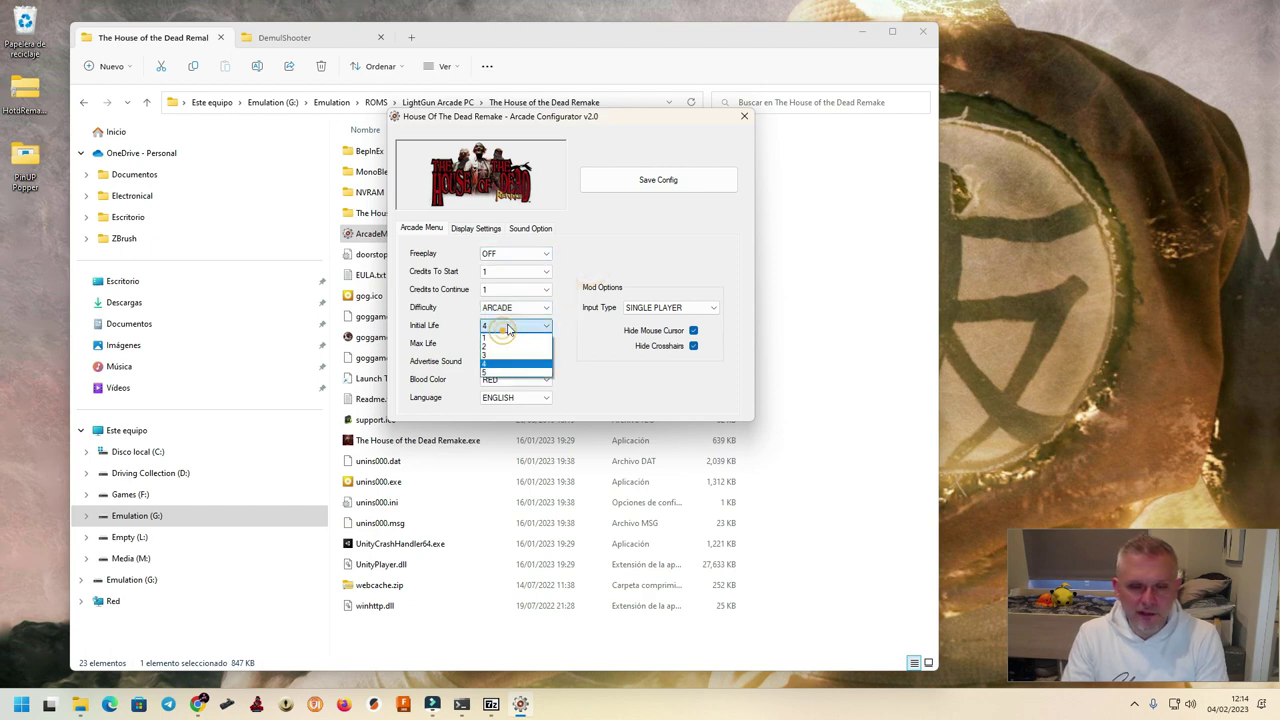
left_click(500, 342)
left_click(500, 345)
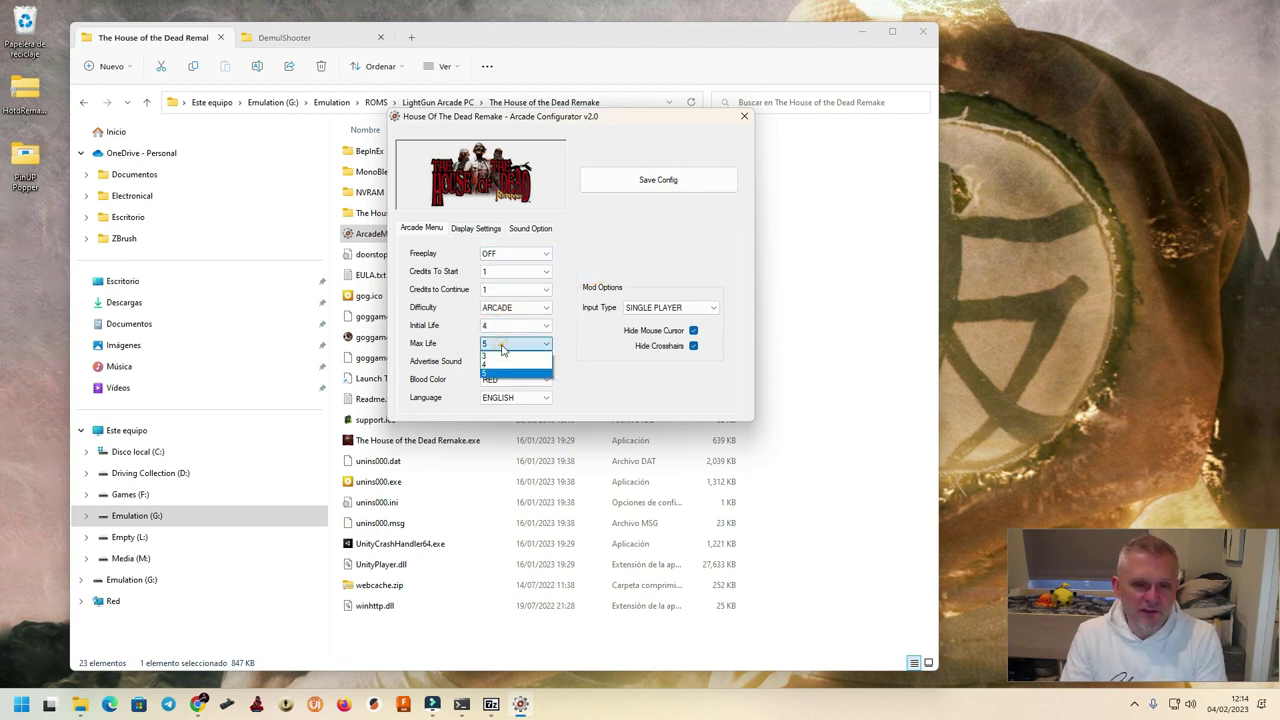
left_click(500, 352)
left_click(494, 362)
left_click(492, 367)
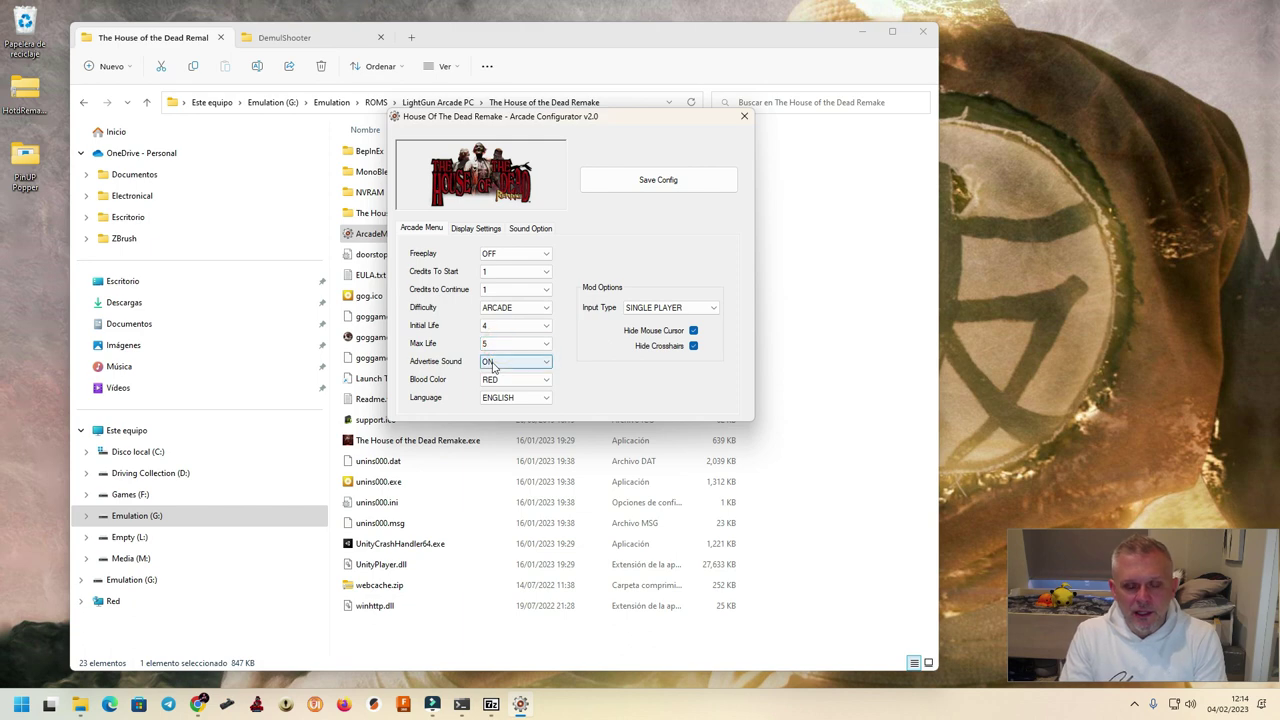
left_click(548, 362)
left_click(500, 375)
left_click(506, 381)
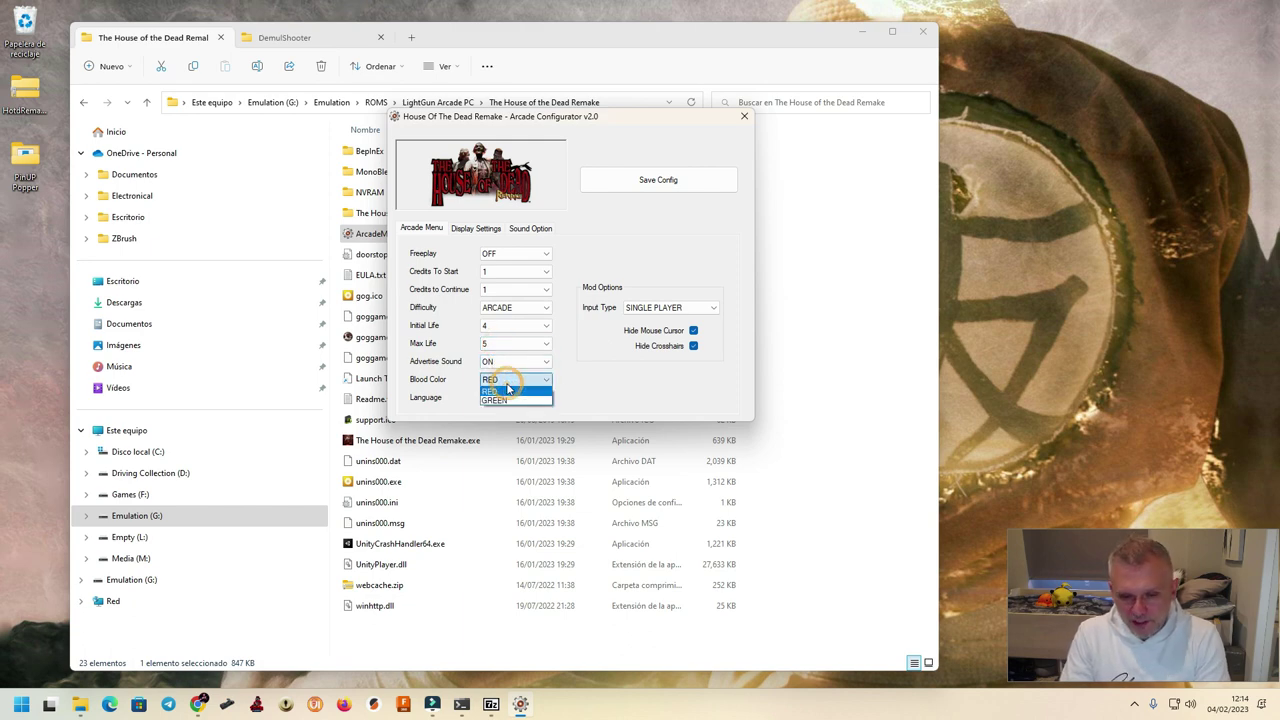
left_click(508, 388)
left_click(509, 382)
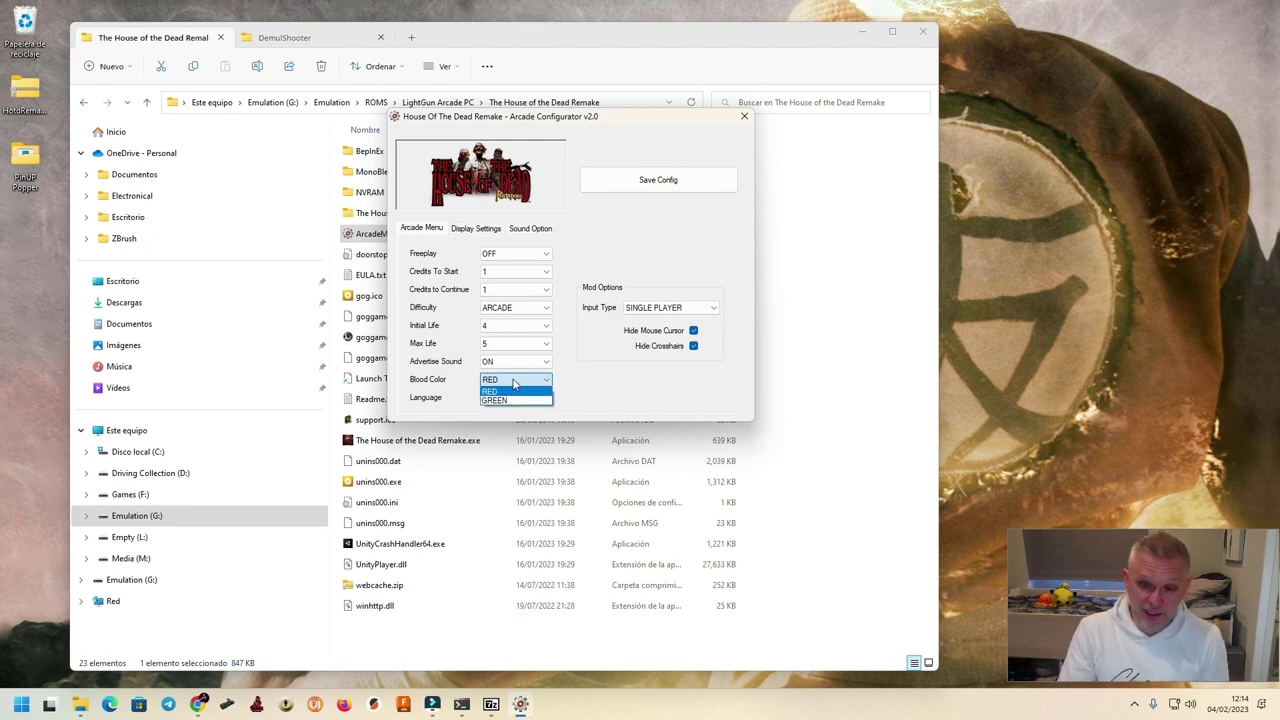
left_click(514, 388)
Set the game language to SPANISH and keep the Input Type on SINGLE PLAYER
left_click(524, 399)
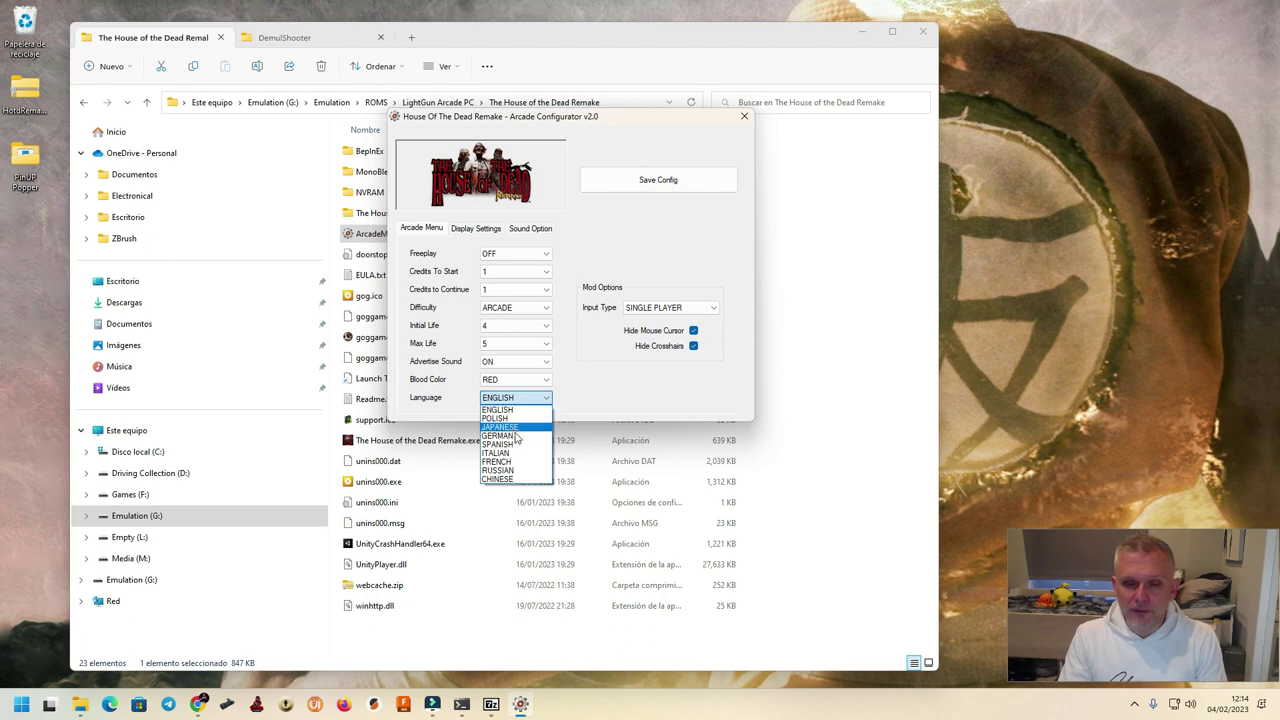
left_click(517, 444)
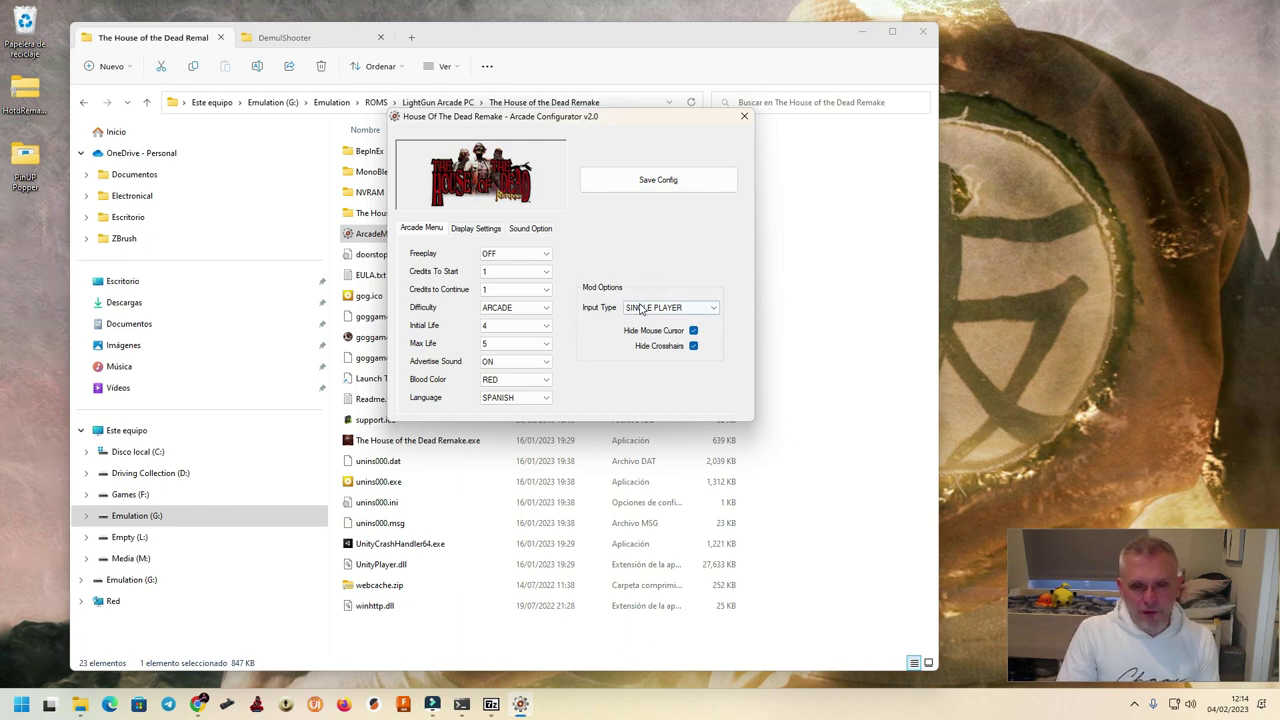
left_click(676, 310)
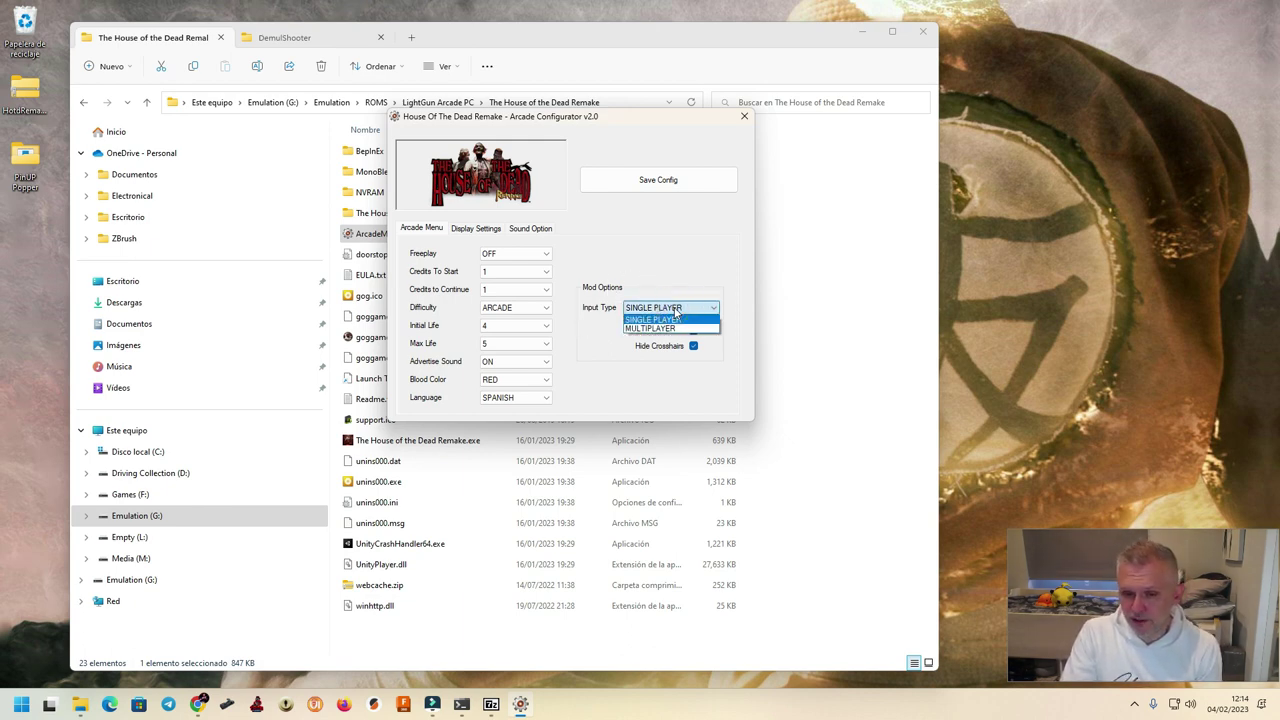
left_click(670, 310)
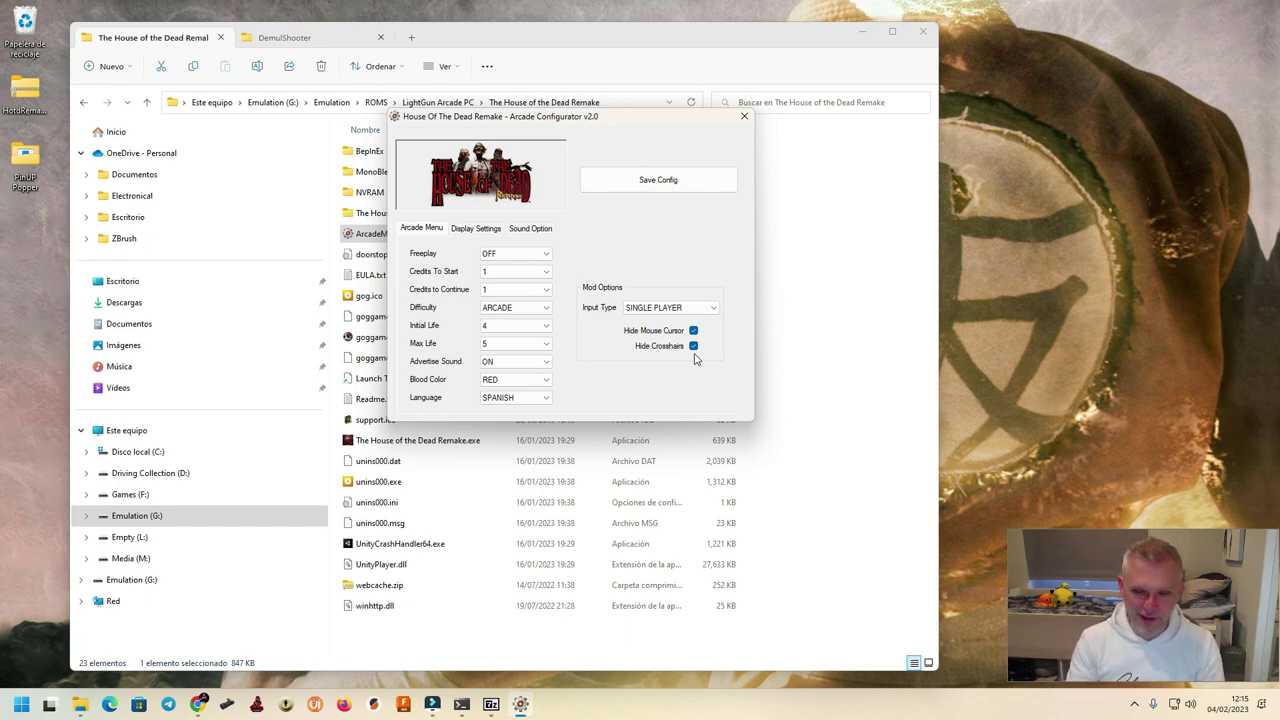
View the display settings and examine the available resolutions, keeping 1920x1080
left_click(474, 229)
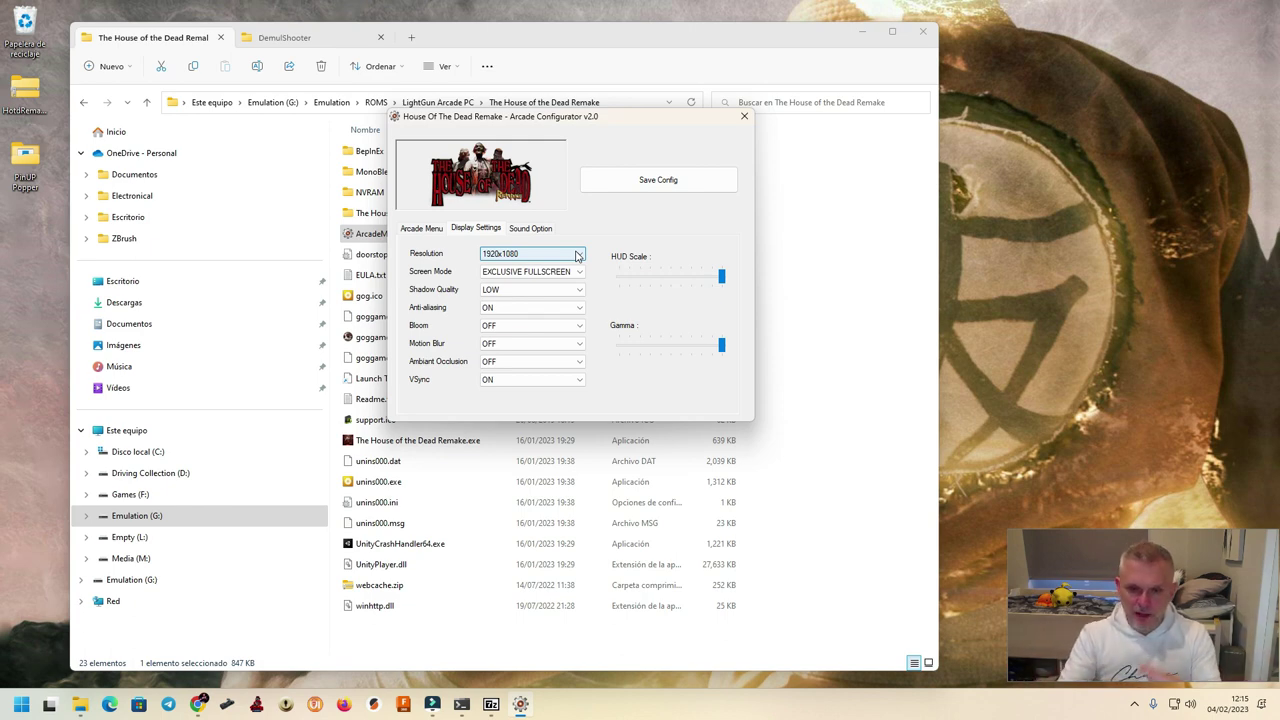
left_click(553, 257)
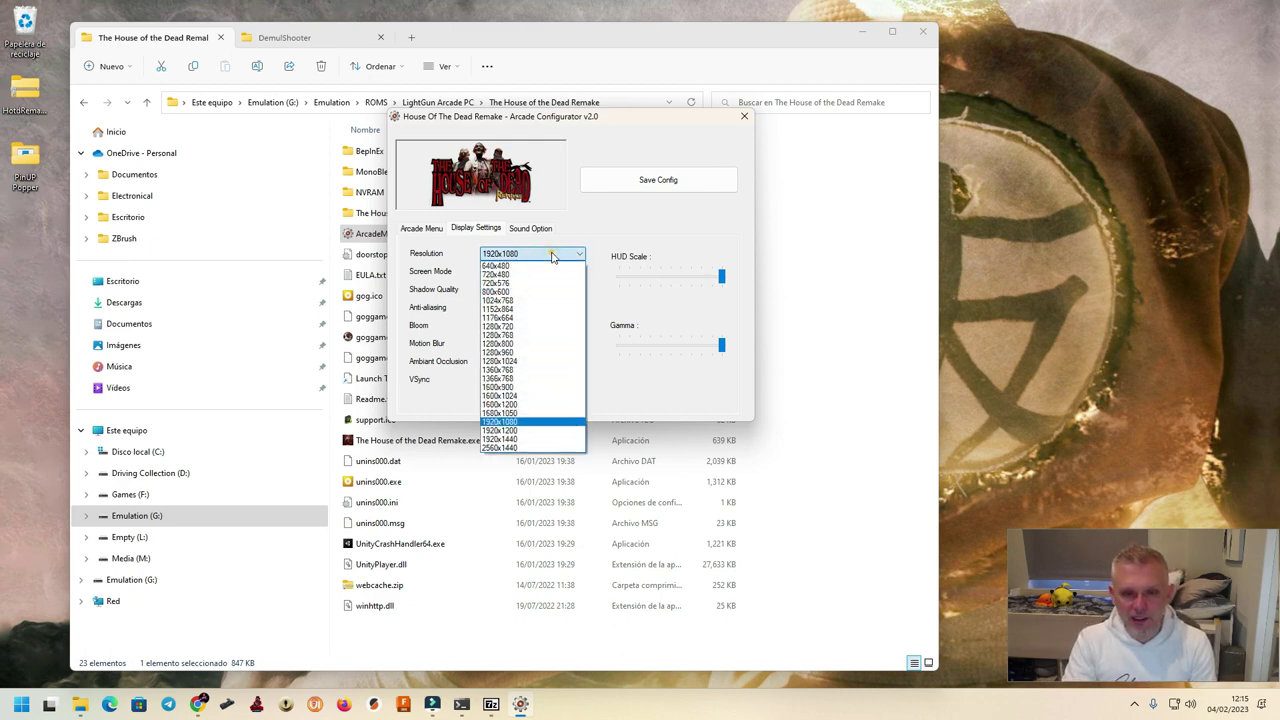
left_click(638, 236)
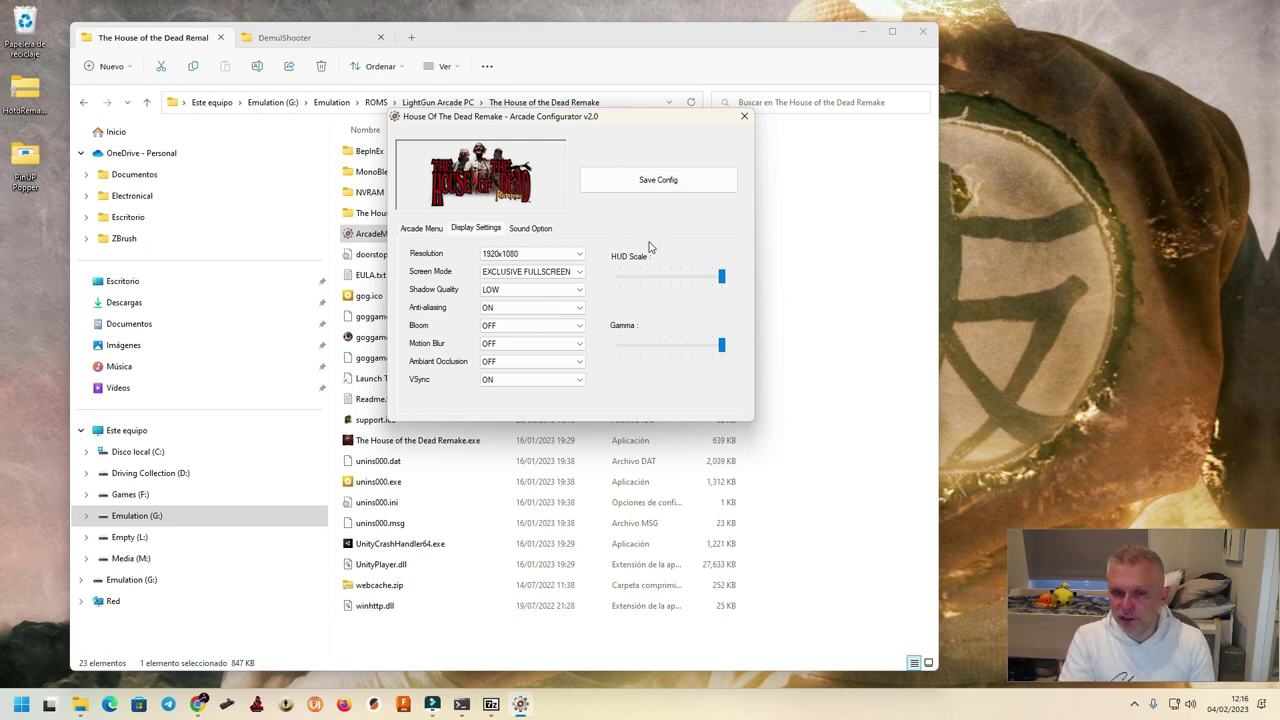
left_click(550, 258)
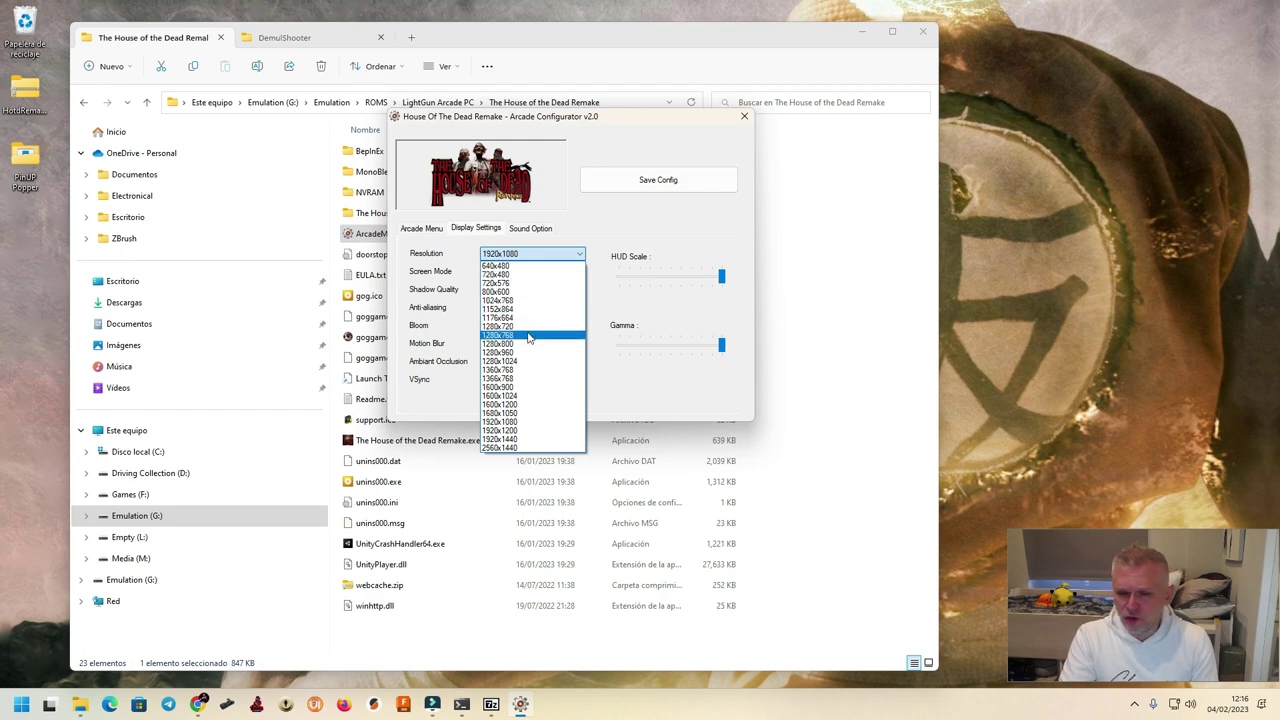
left_click(642, 237)
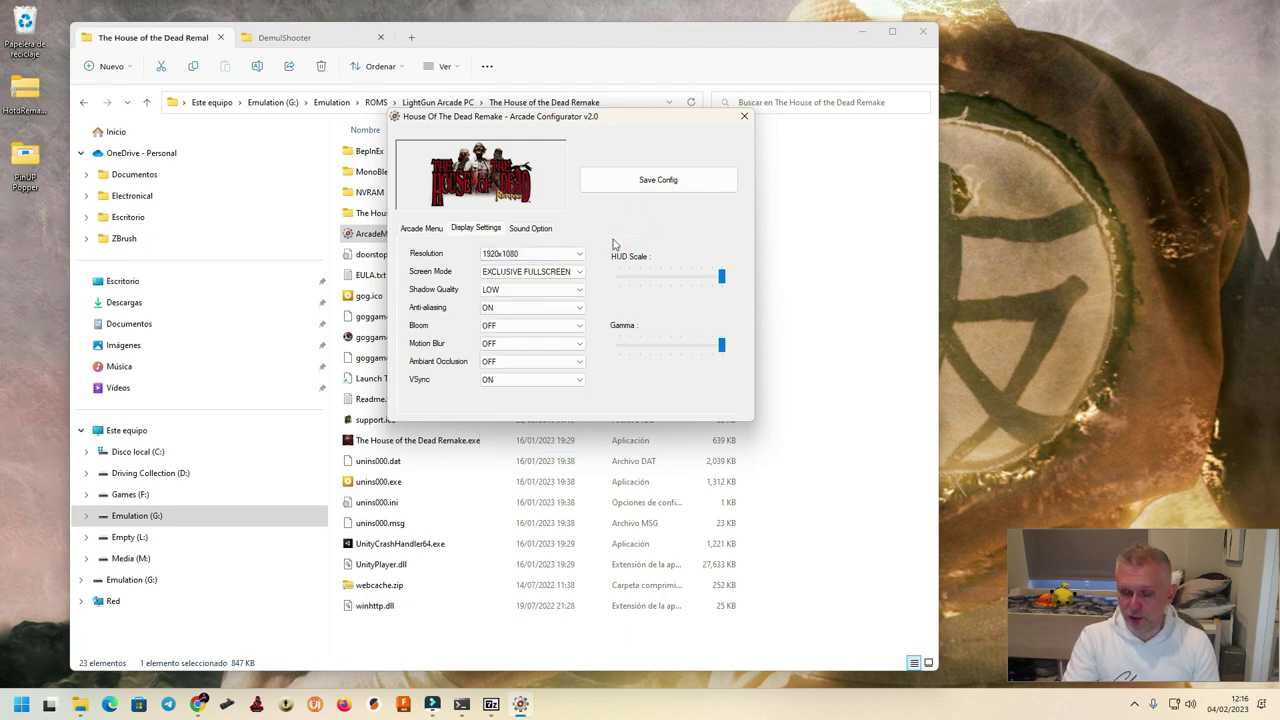
Set Shadow Quality to HIGH and check the Screen Mode choices, keeping EXCLUSIVE FULLSCREEN
left_click(515, 292)
left_click(503, 316)
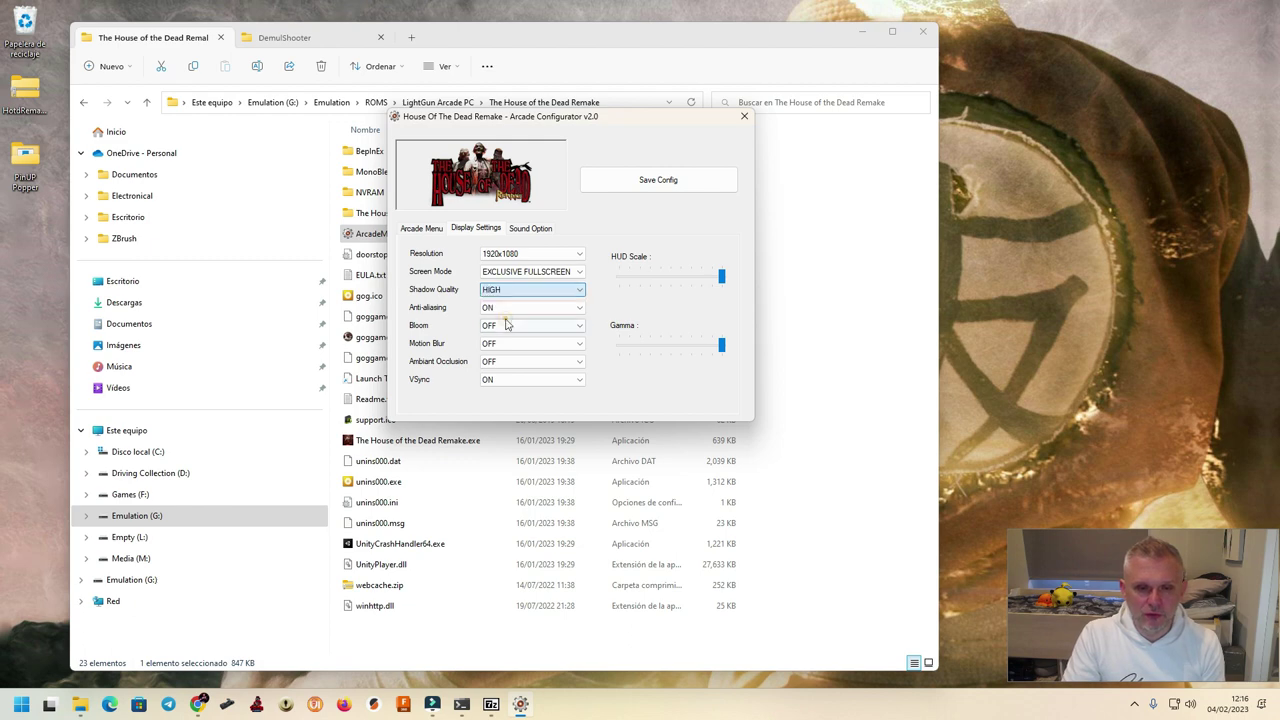
left_click(652, 226)
left_click(573, 272)
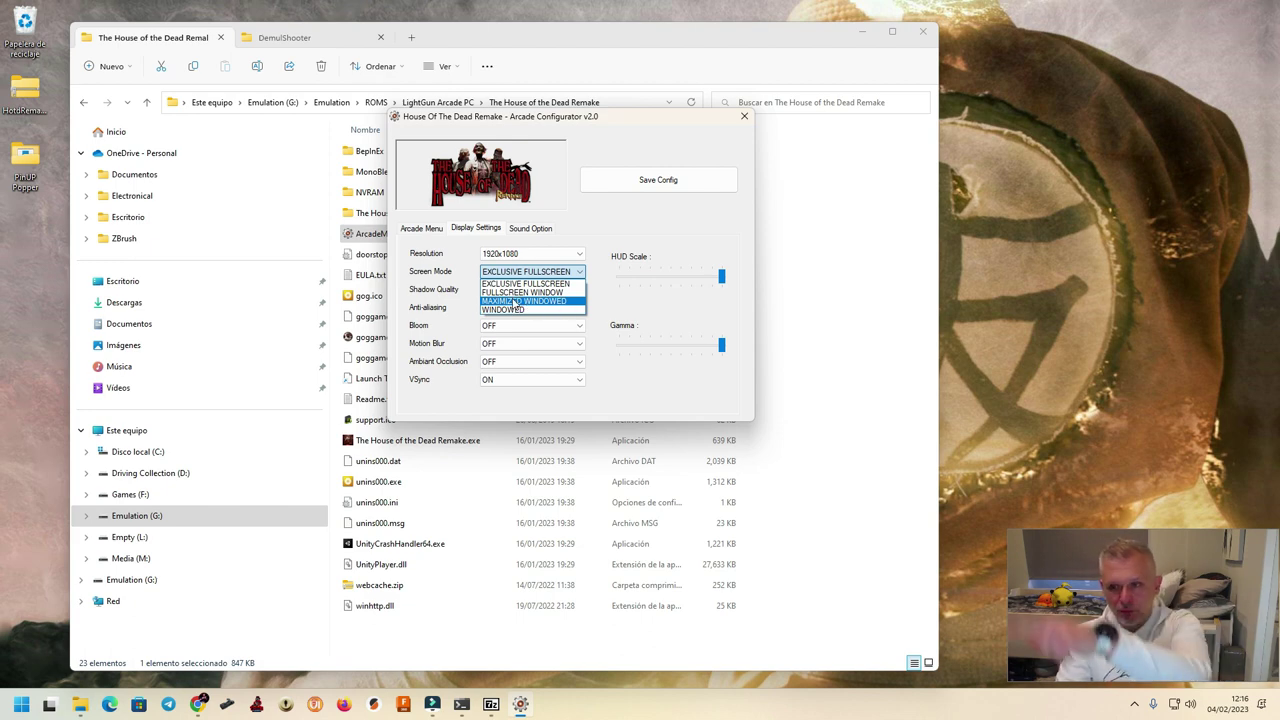
left_click(662, 216)
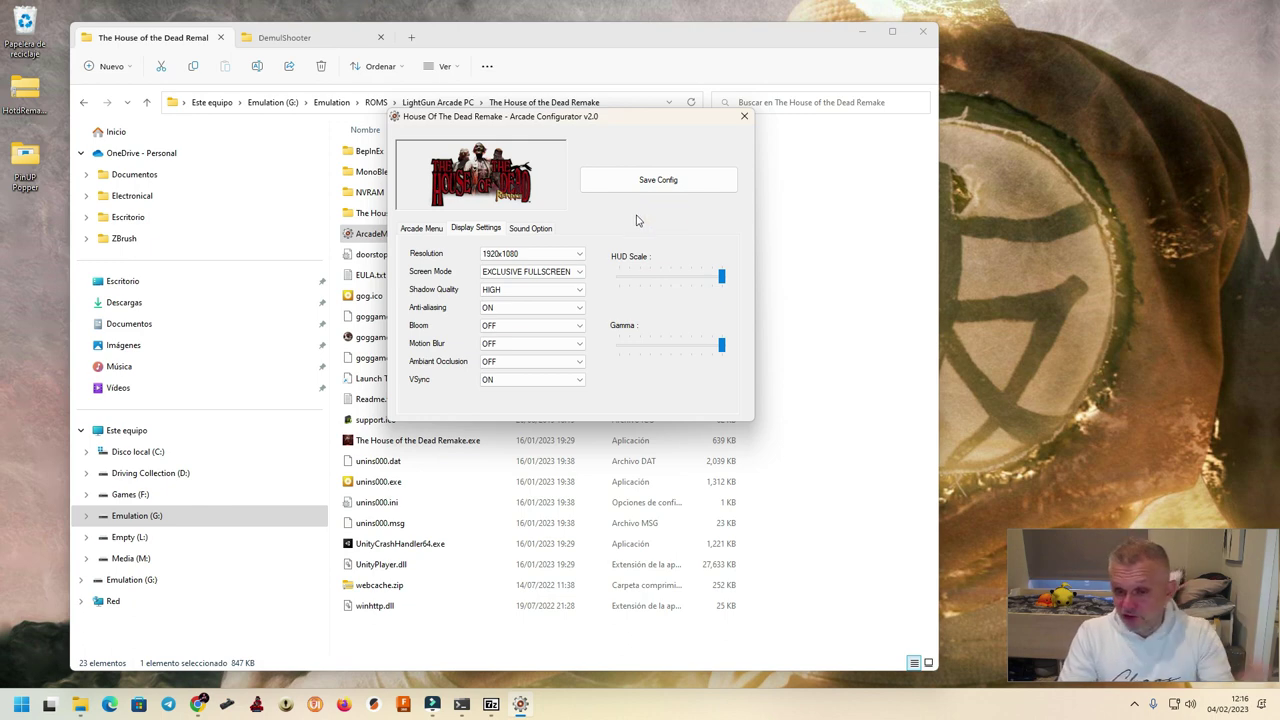
Turn on Bloom, Motion Blur and Ambiant Occlusion in the display settings, keeping VSync ON
left_click(483, 326)
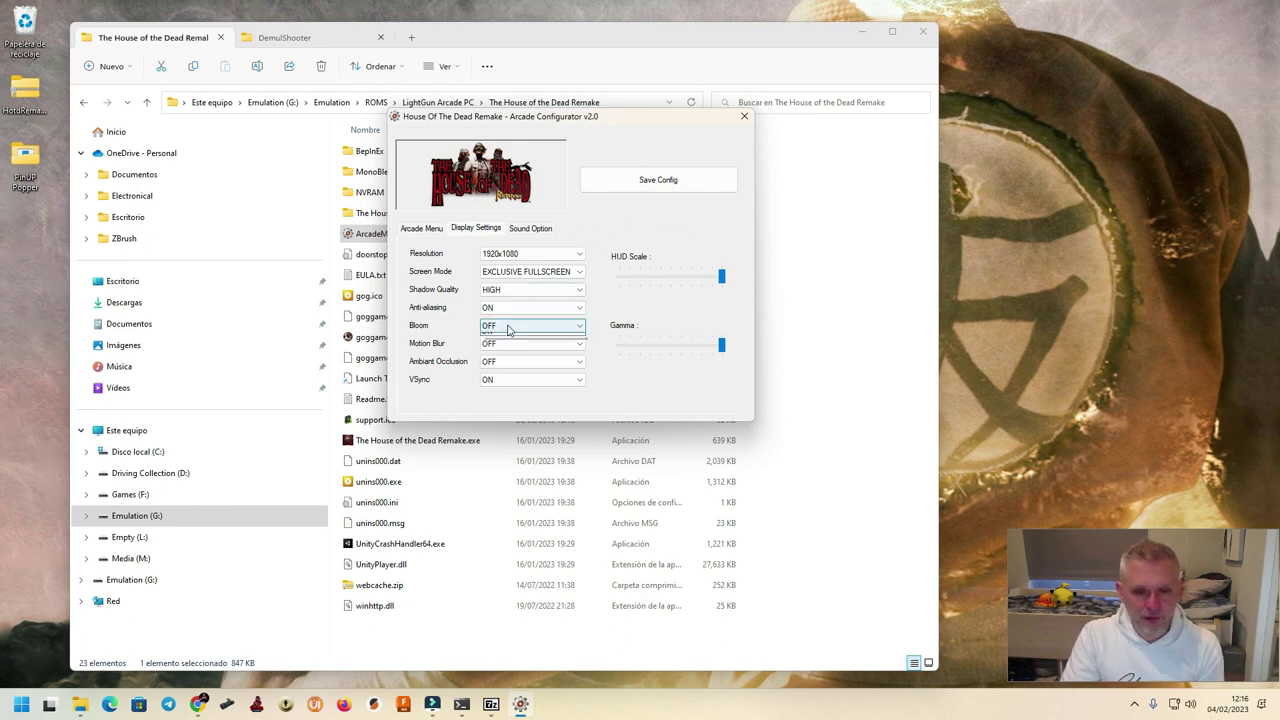
left_click(505, 343)
left_click(528, 345)
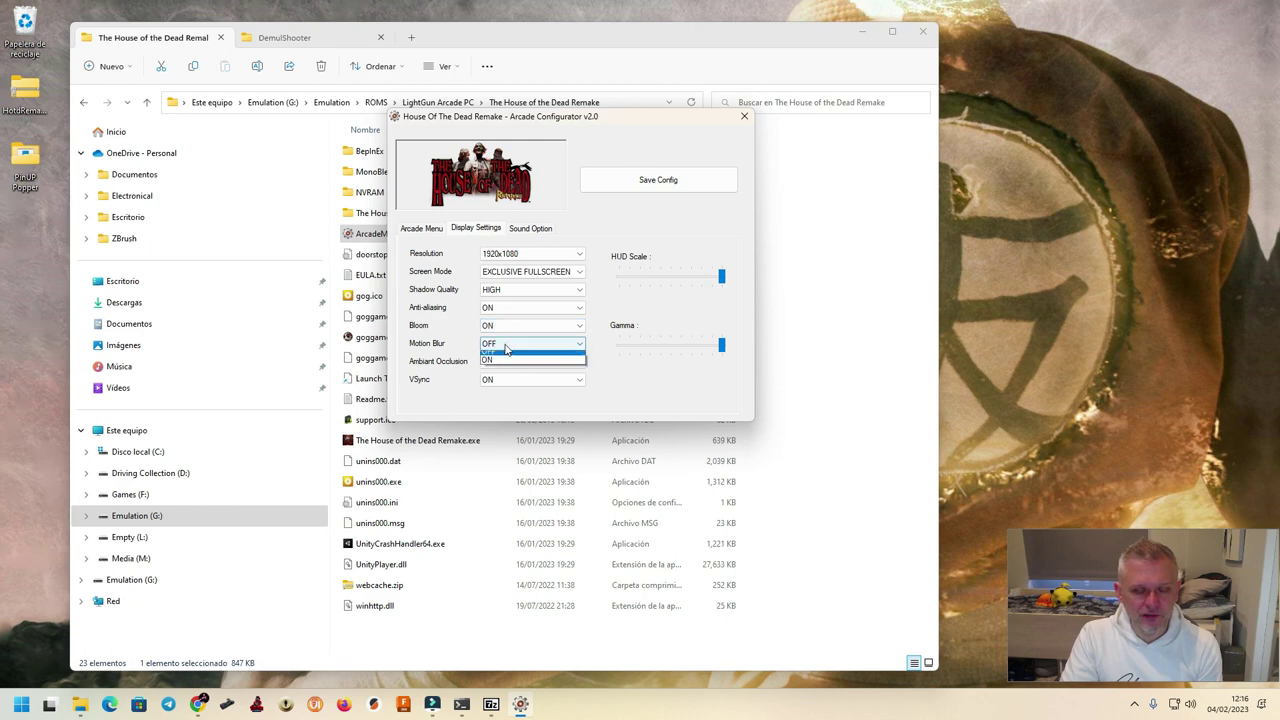
left_click(495, 361)
left_click(503, 360)
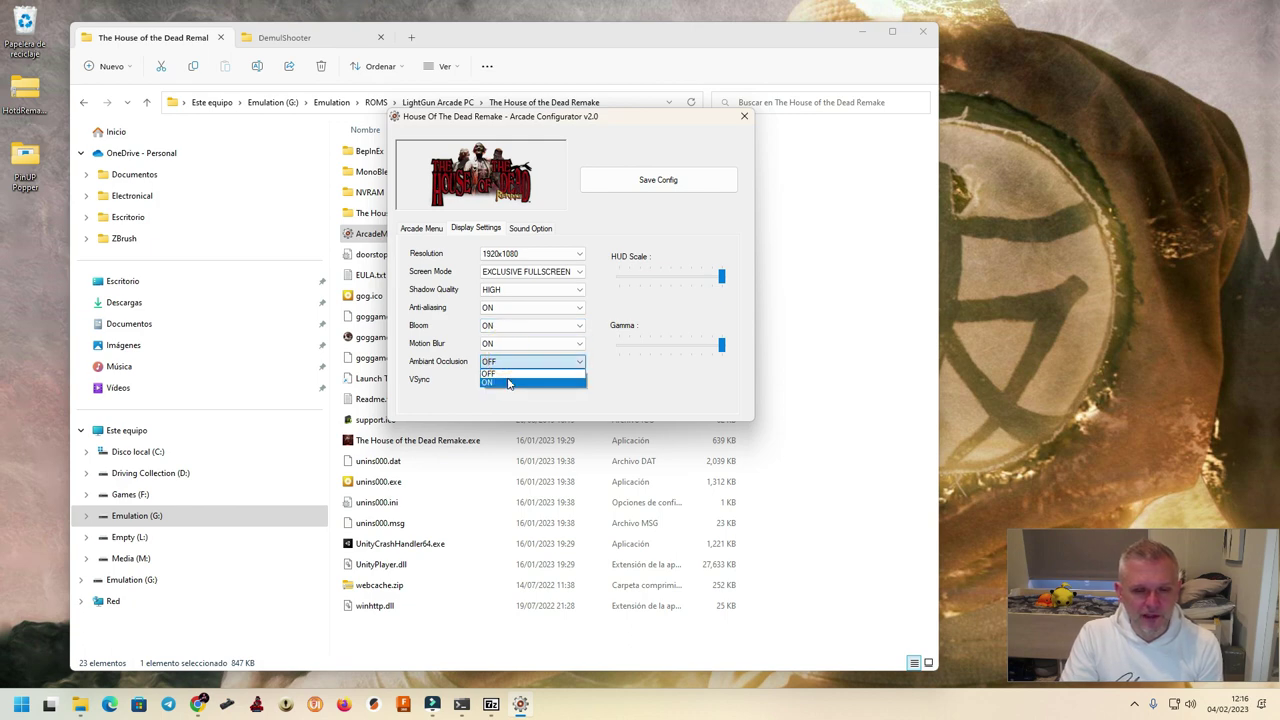
left_click(510, 381)
left_click(519, 386)
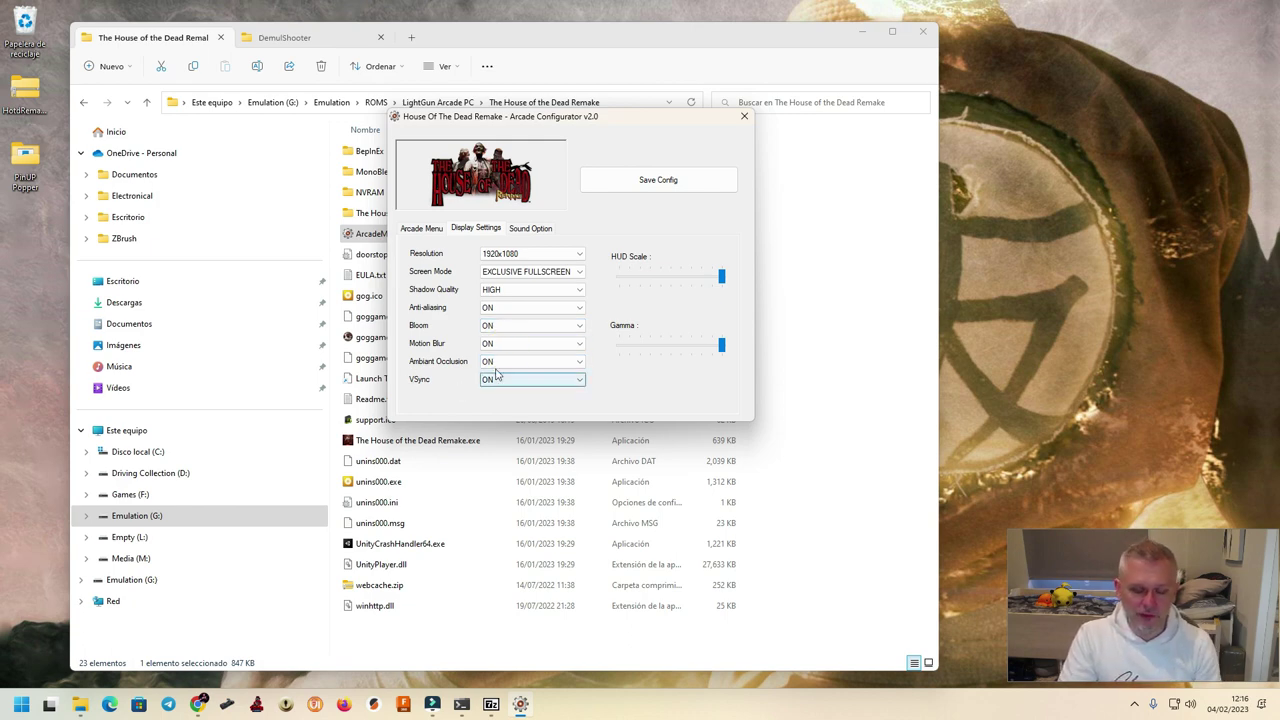
left_click(491, 371)
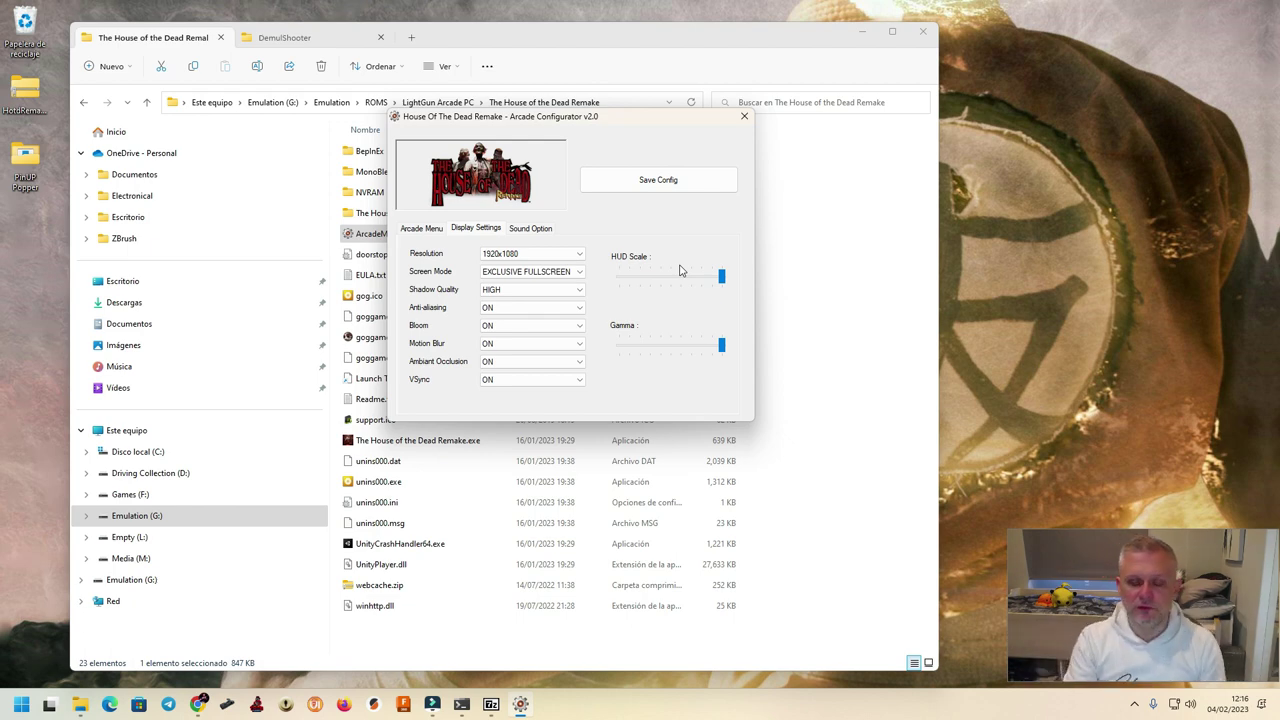
Check the sound options, save and close the arcade configuration, and launch The House of the Dead Remake.exe
left_click(529, 230)
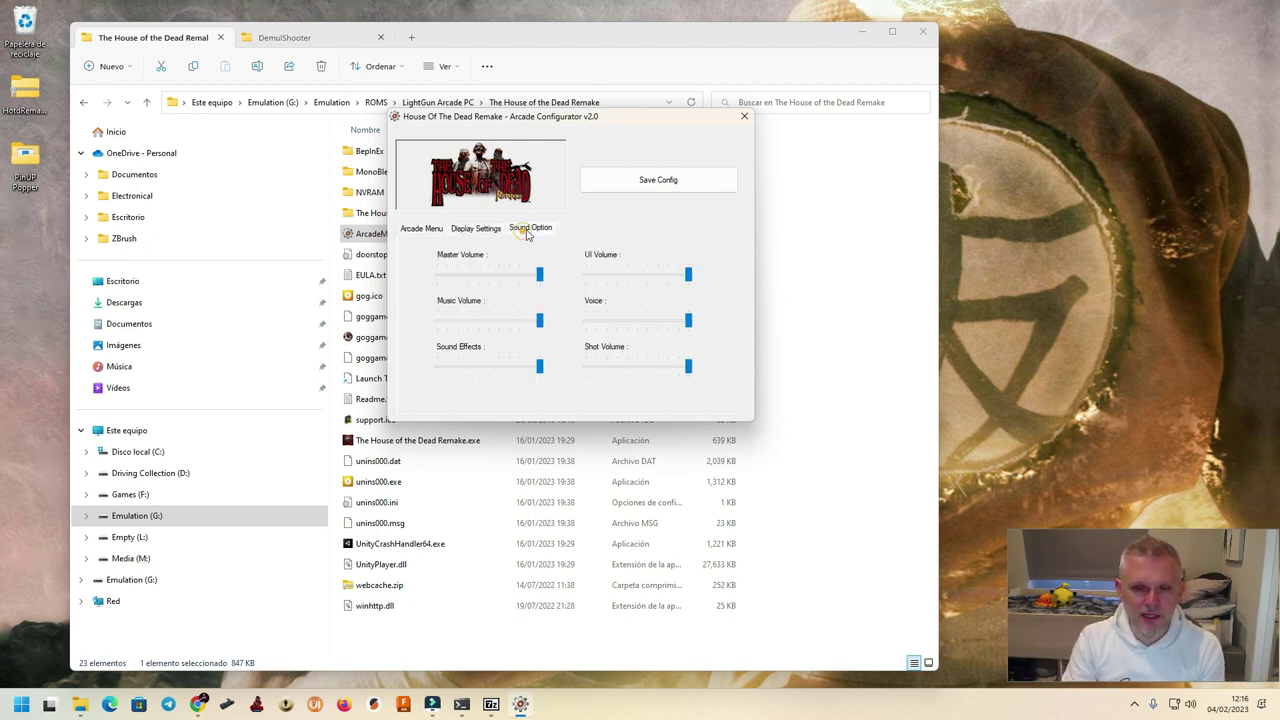
left_click(668, 183)
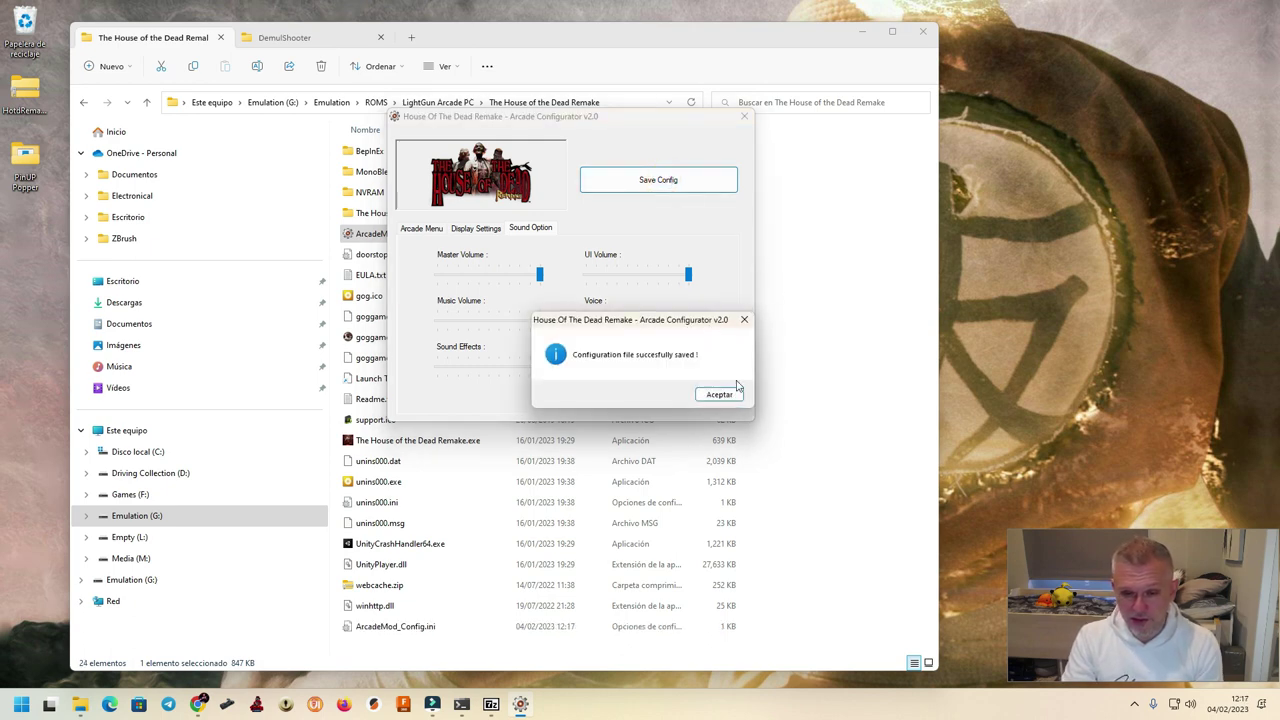
left_click(733, 393)
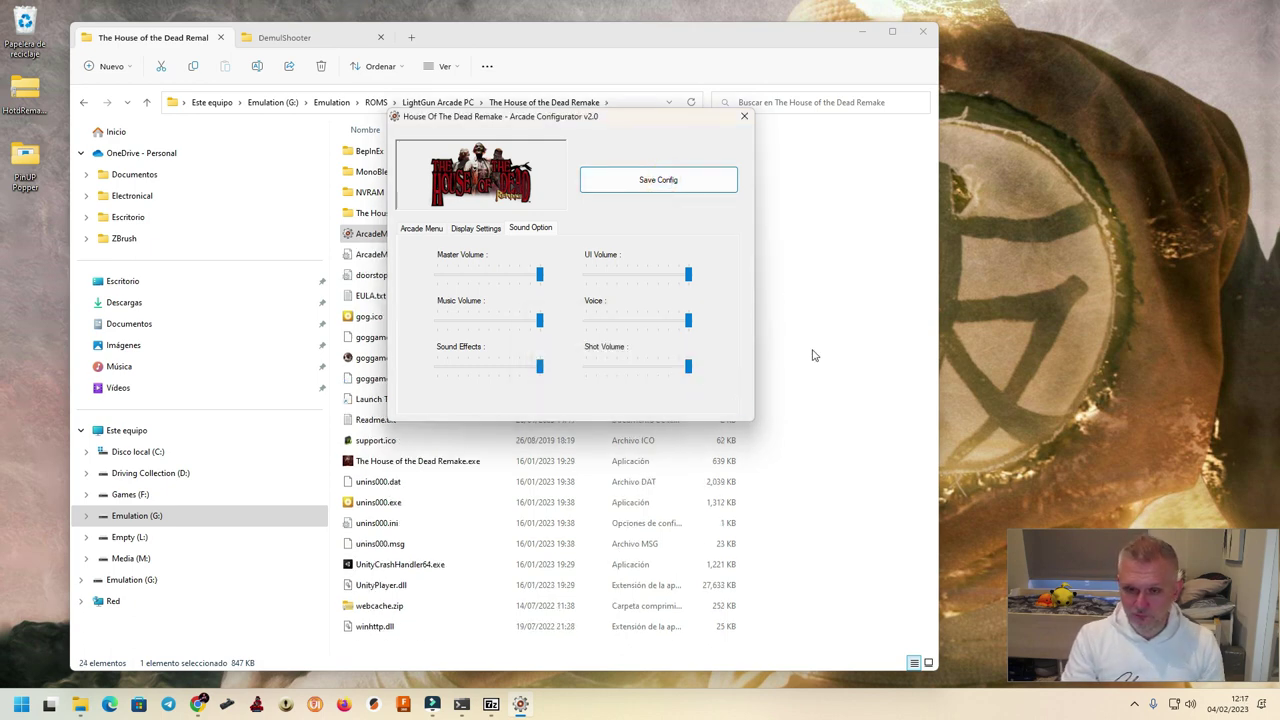
left_click(745, 116)
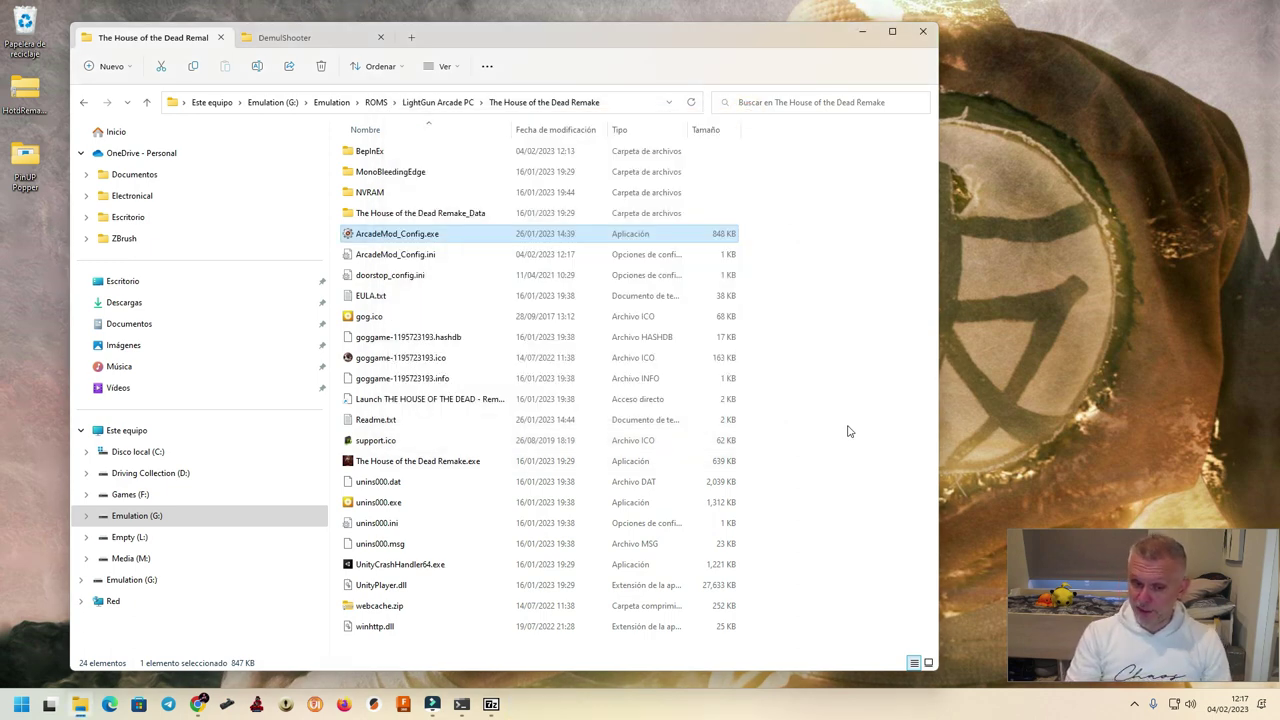
double_click(413, 462)
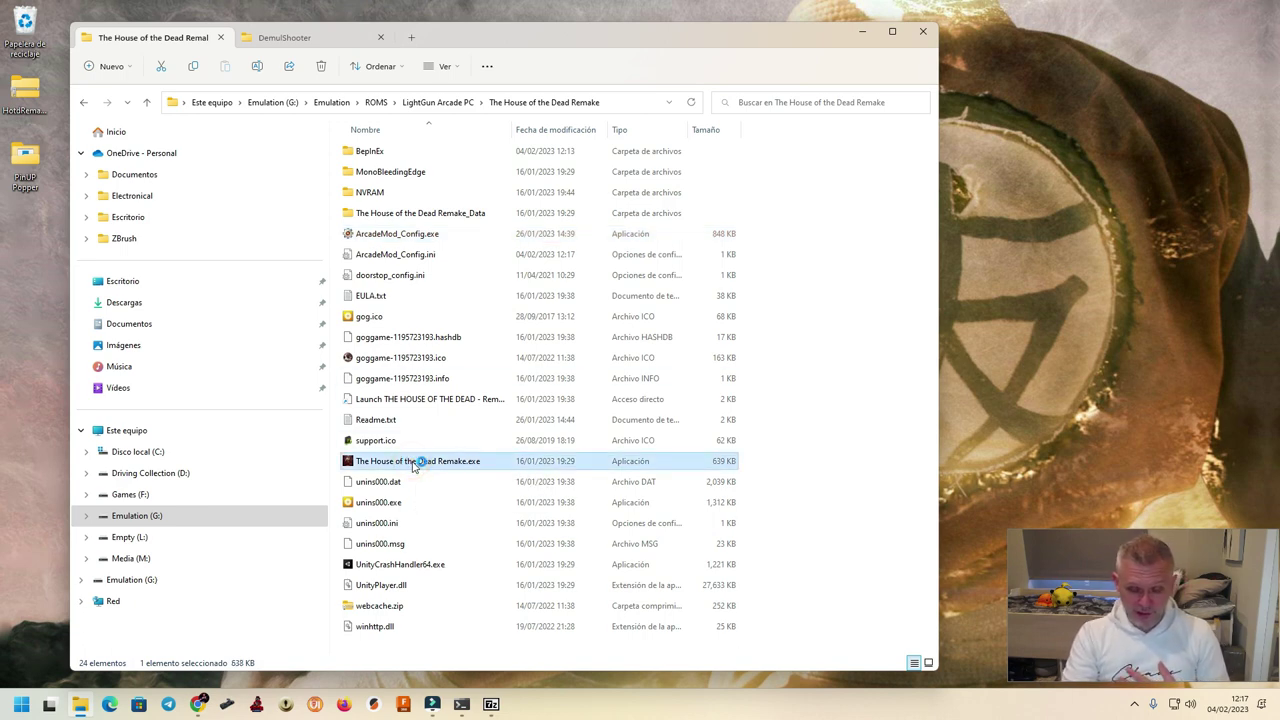
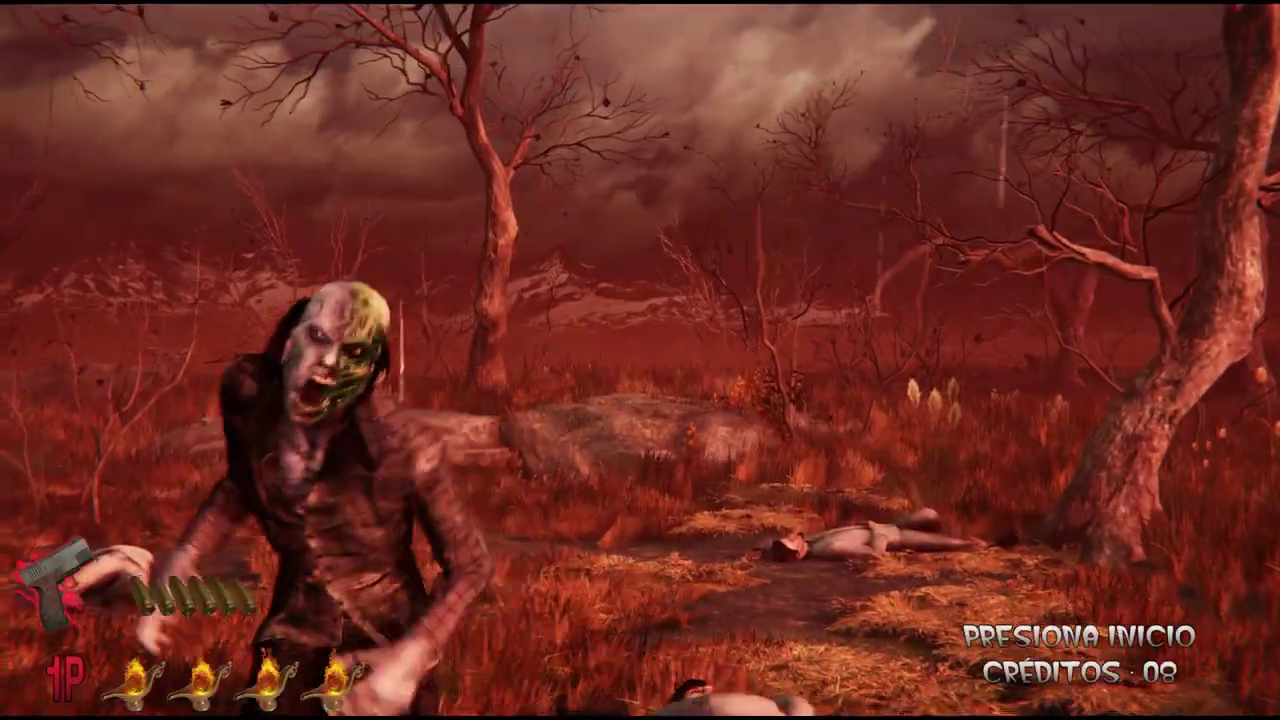
left_click(757, 100)
left_click(771, 109)
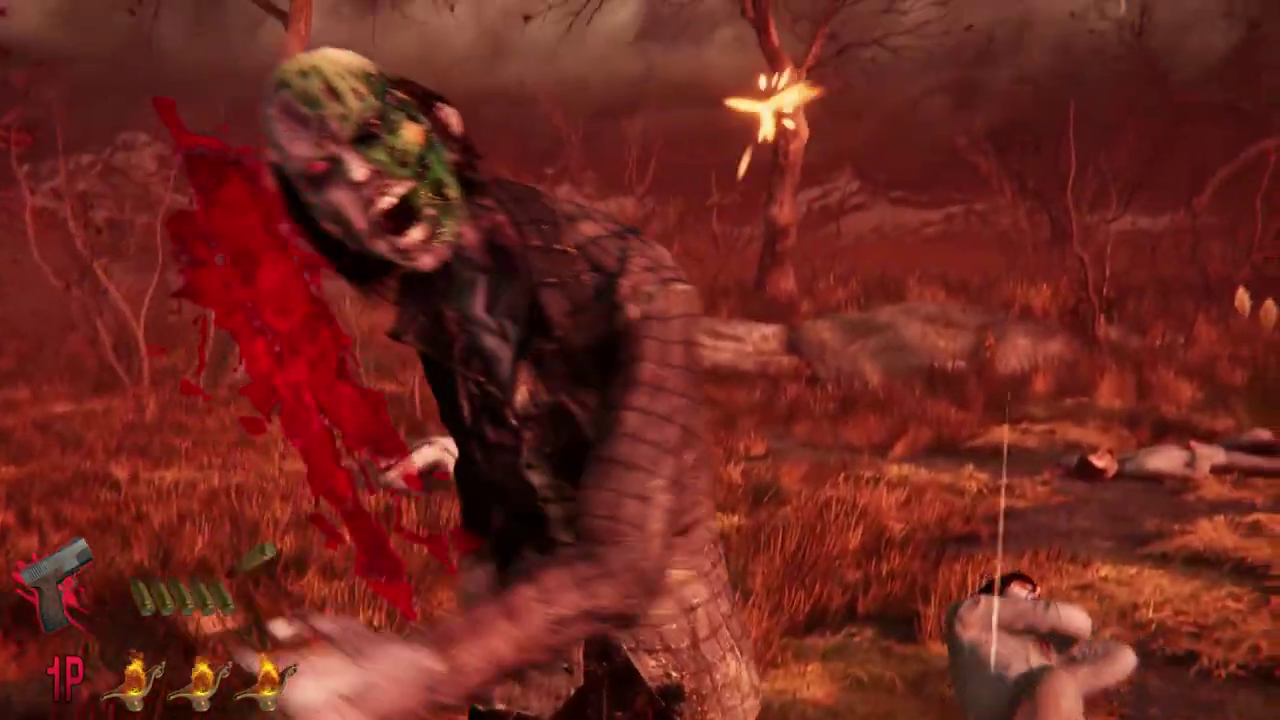
left_click(857, 430)
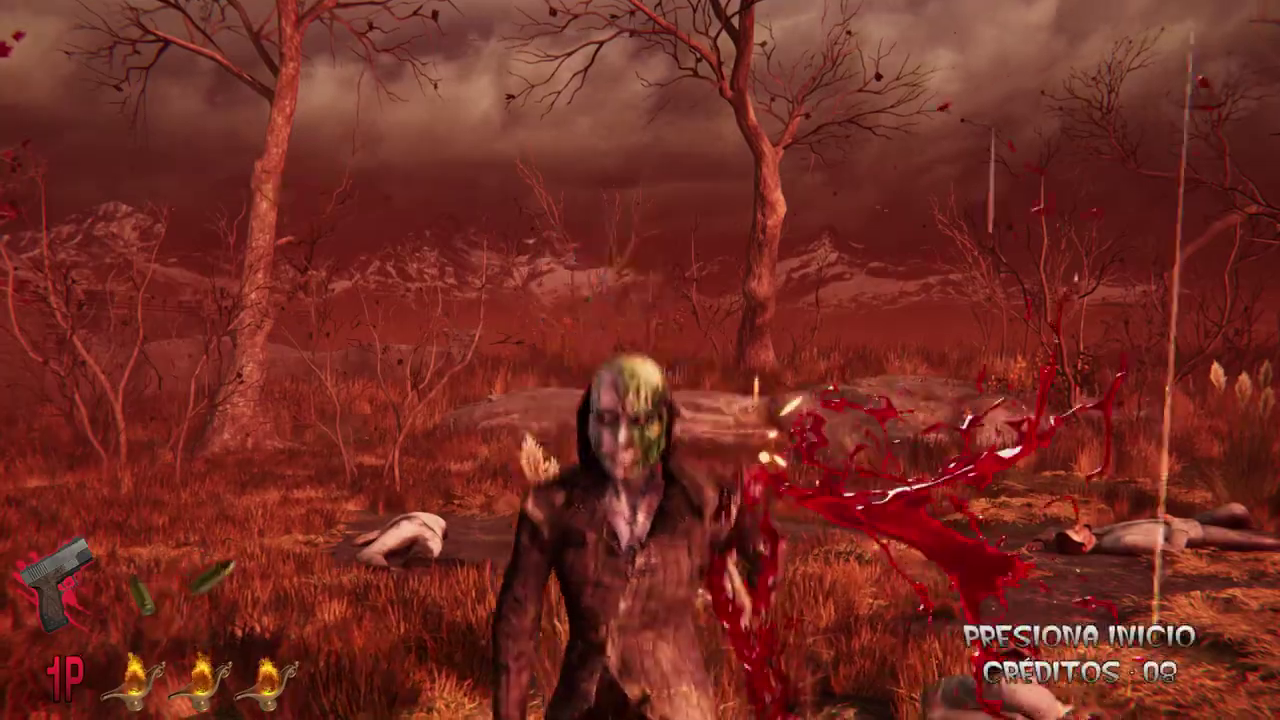
right_click(857, 430)
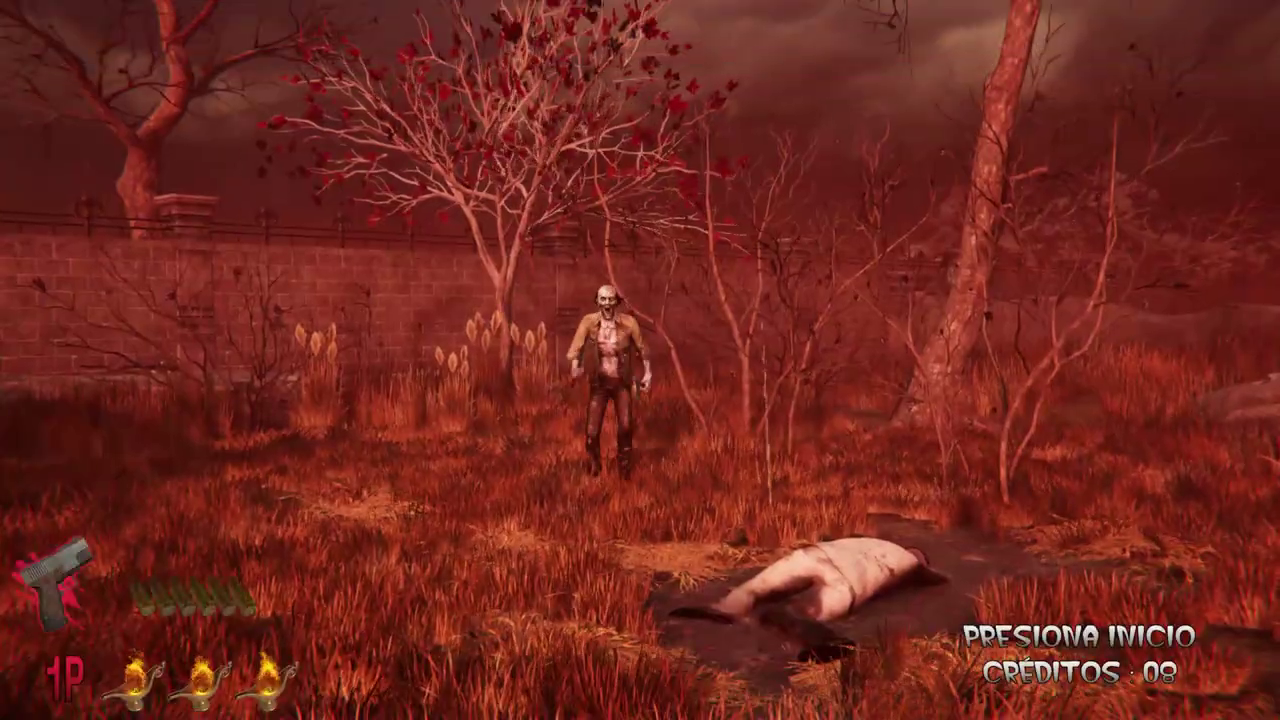
left_click(600, 370)
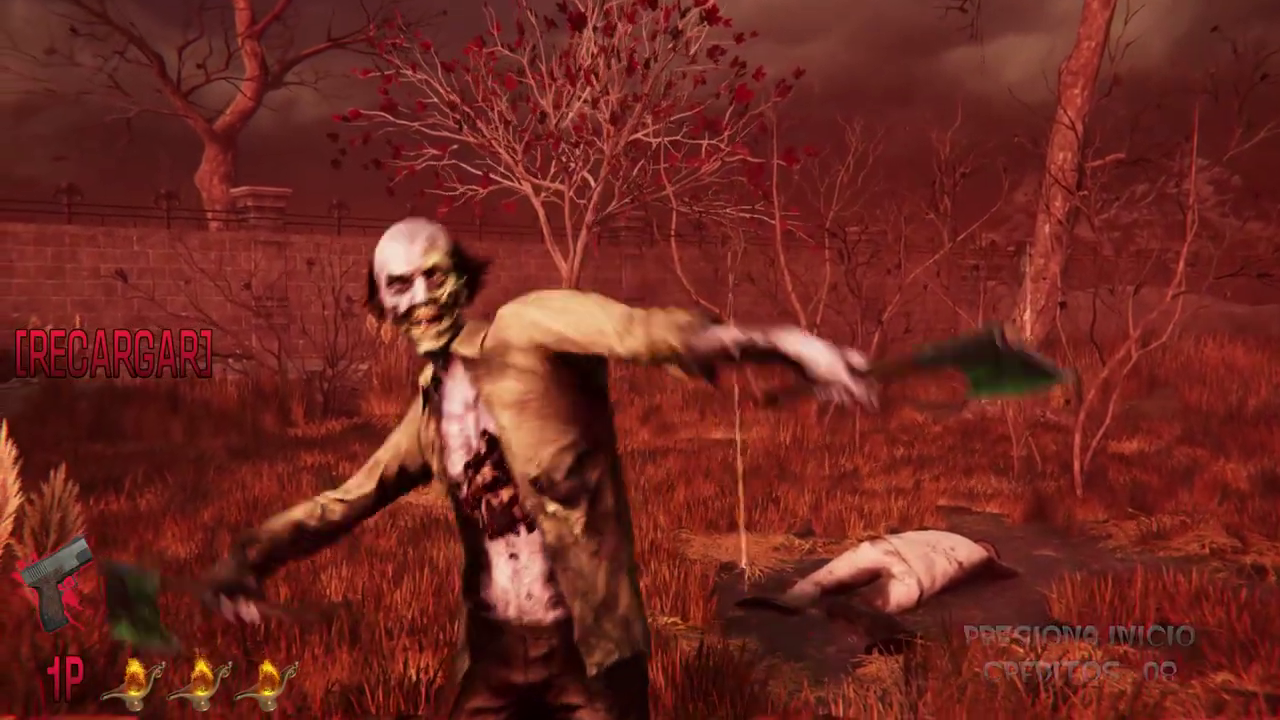
right_click(600, 370)
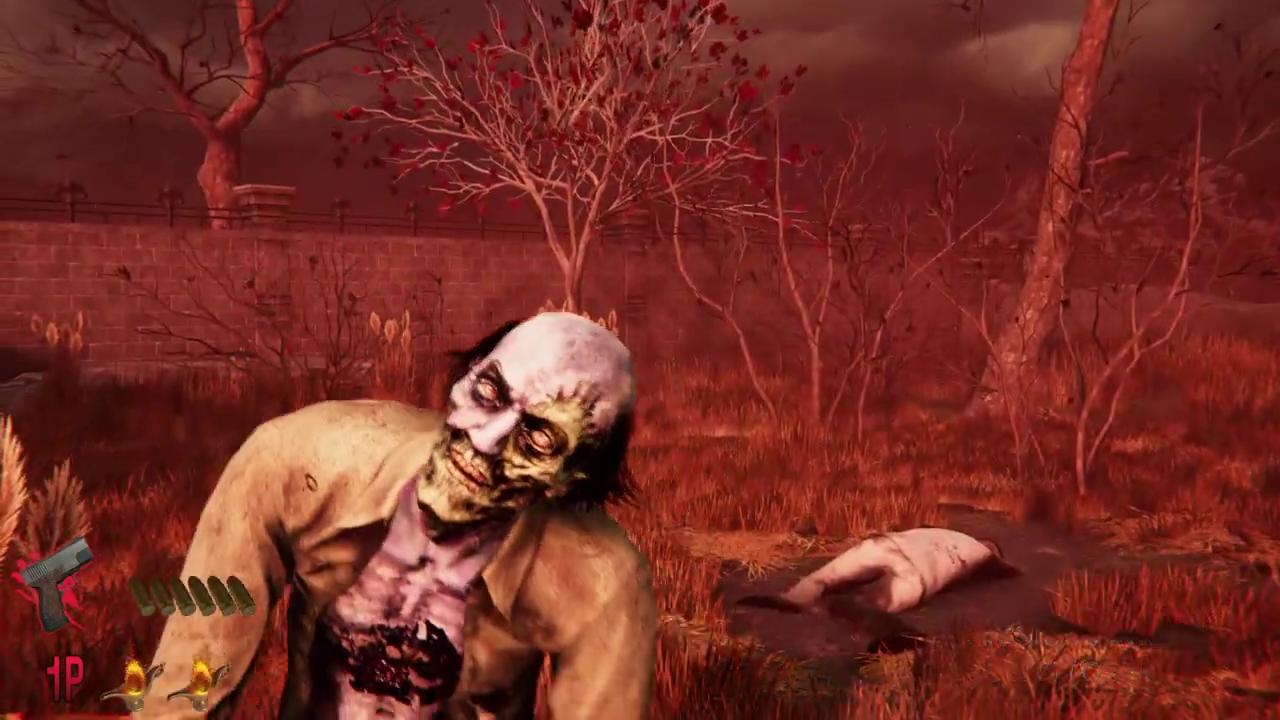
left_click(600, 370)
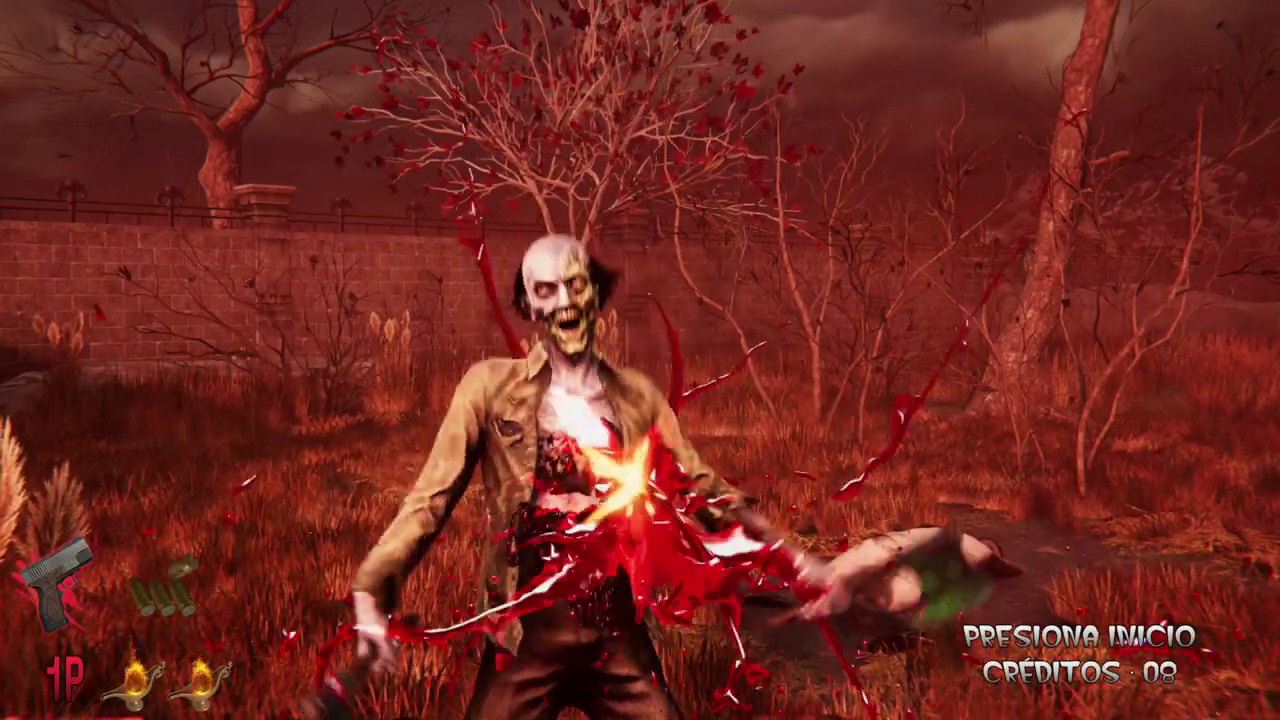
left_click(628, 471)
left_click(628, 471)
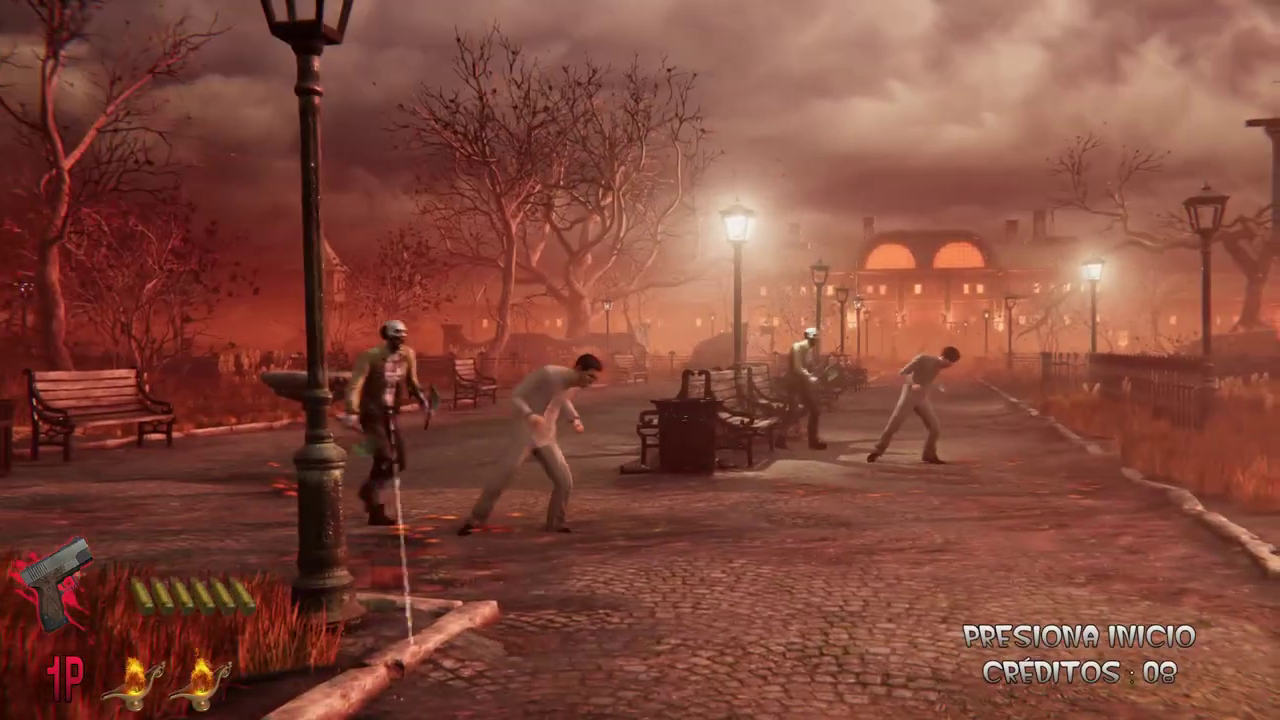
left_click(557, 529)
left_click(514, 471)
left_click(615, 370)
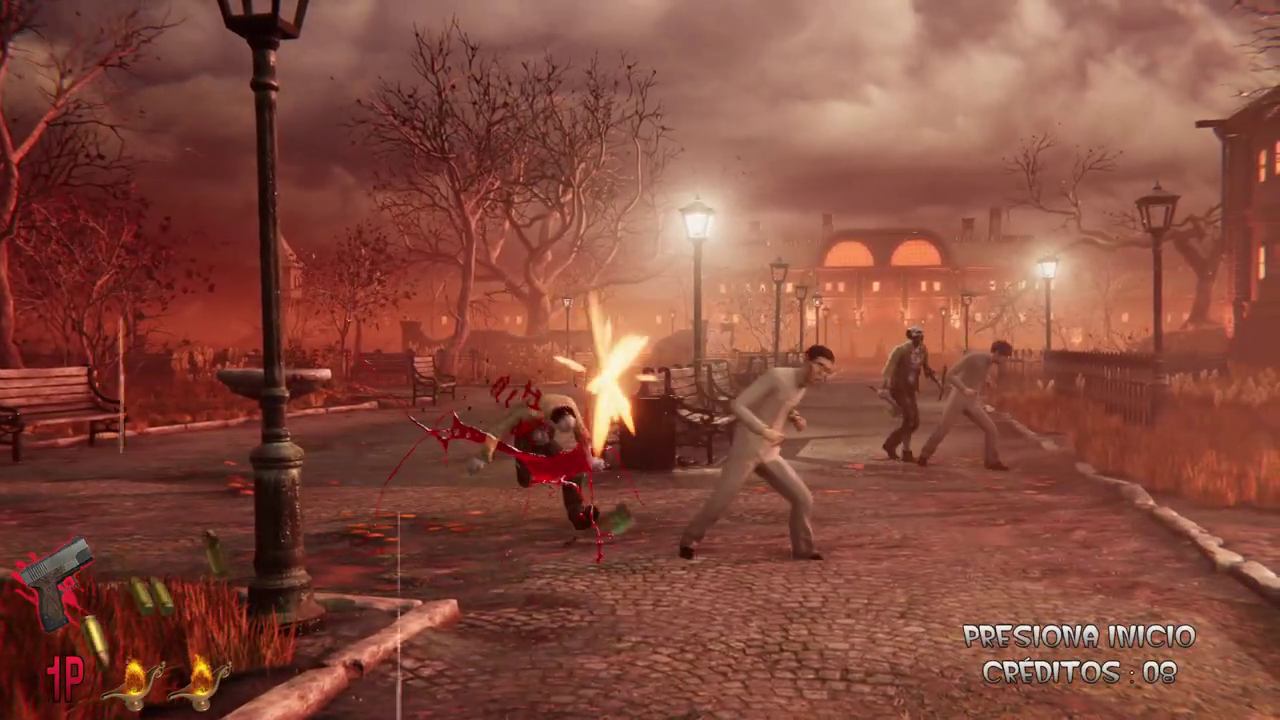
left_click(560, 445)
left_click(586, 434)
left_click(530, 457)
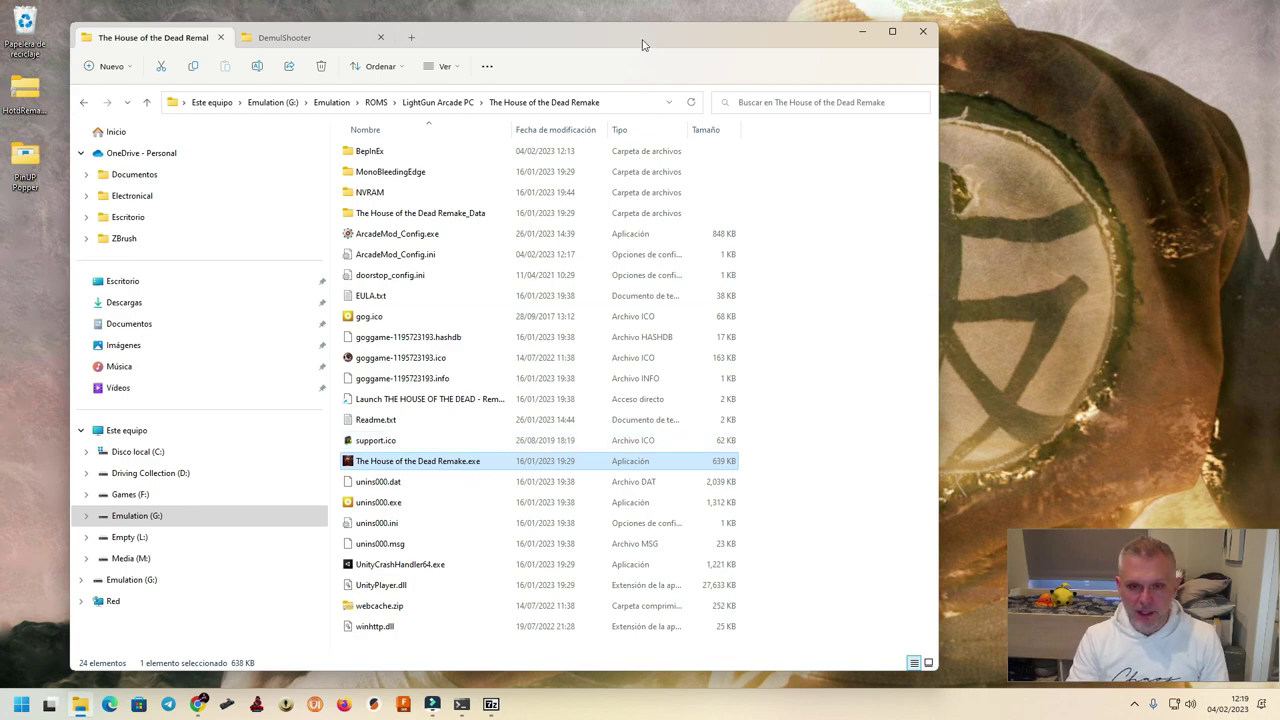
Reopen ArcadeMod_Config.exe, set the Input Type to MULTIPLAYER and save the configuration
left_click_drag(555, 39, 689, 44)
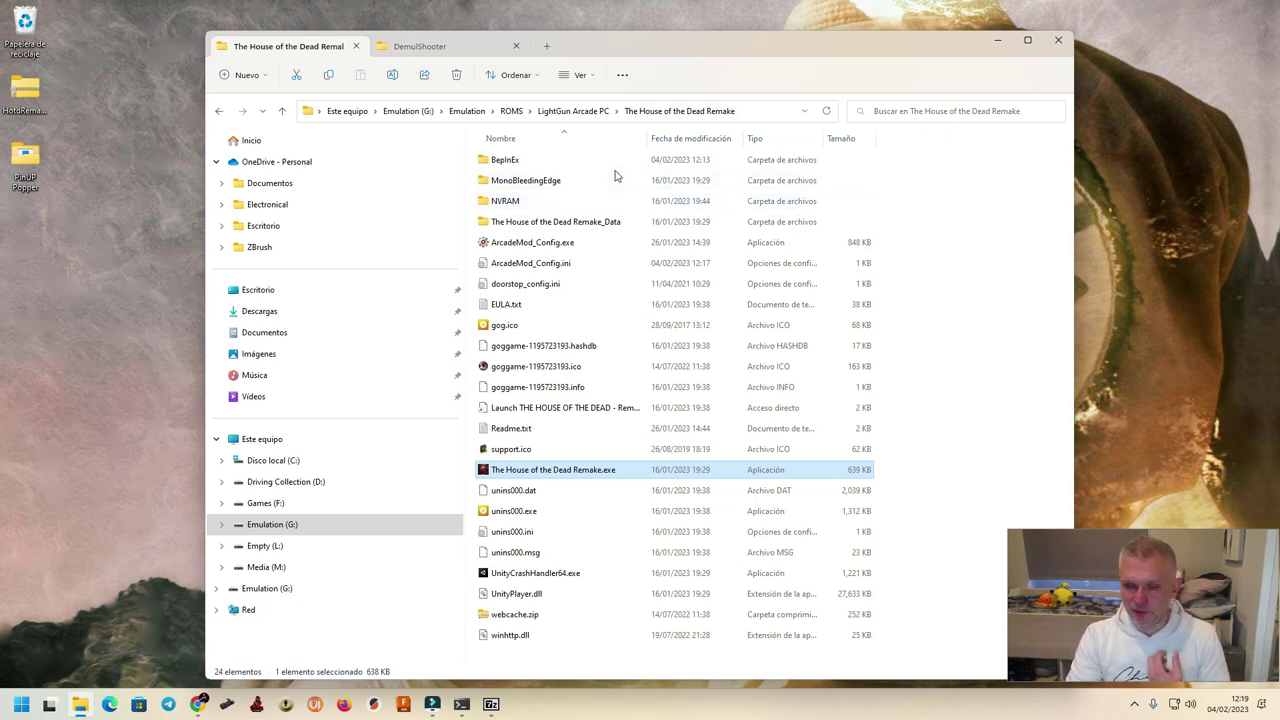
double_click(547, 248)
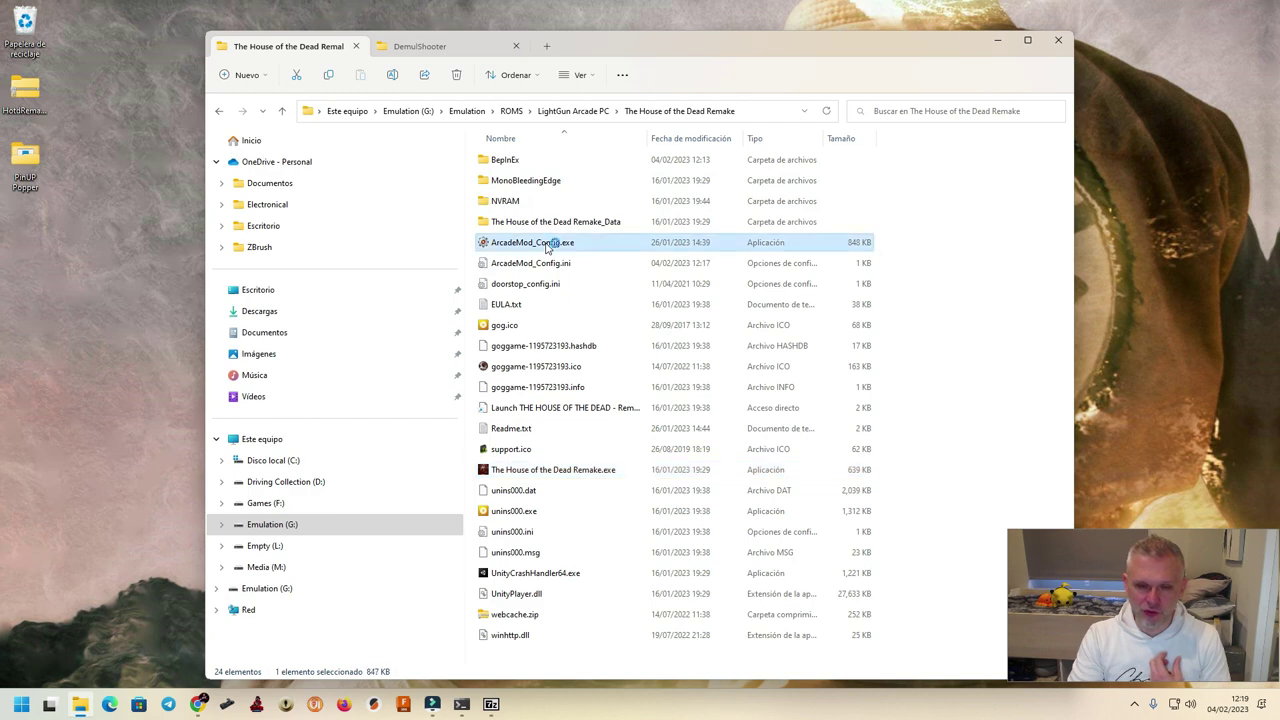
left_click(769, 389)
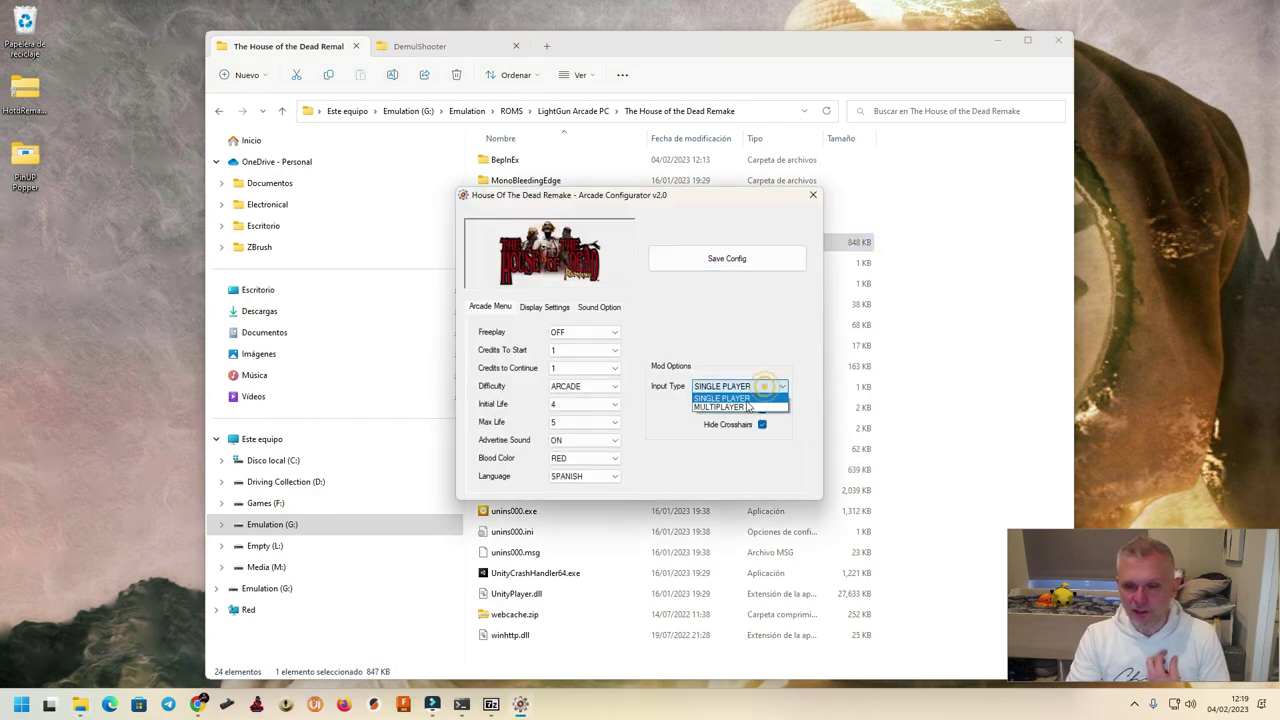
left_click(724, 407)
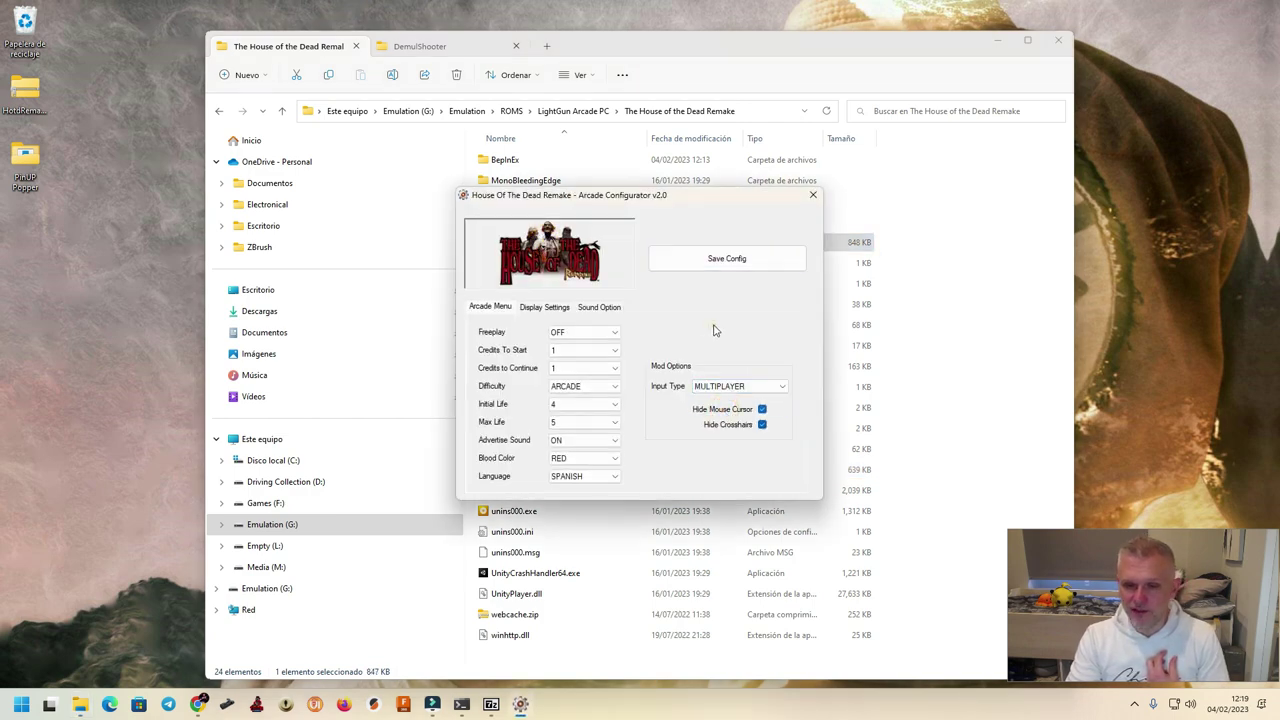
left_click(733, 268)
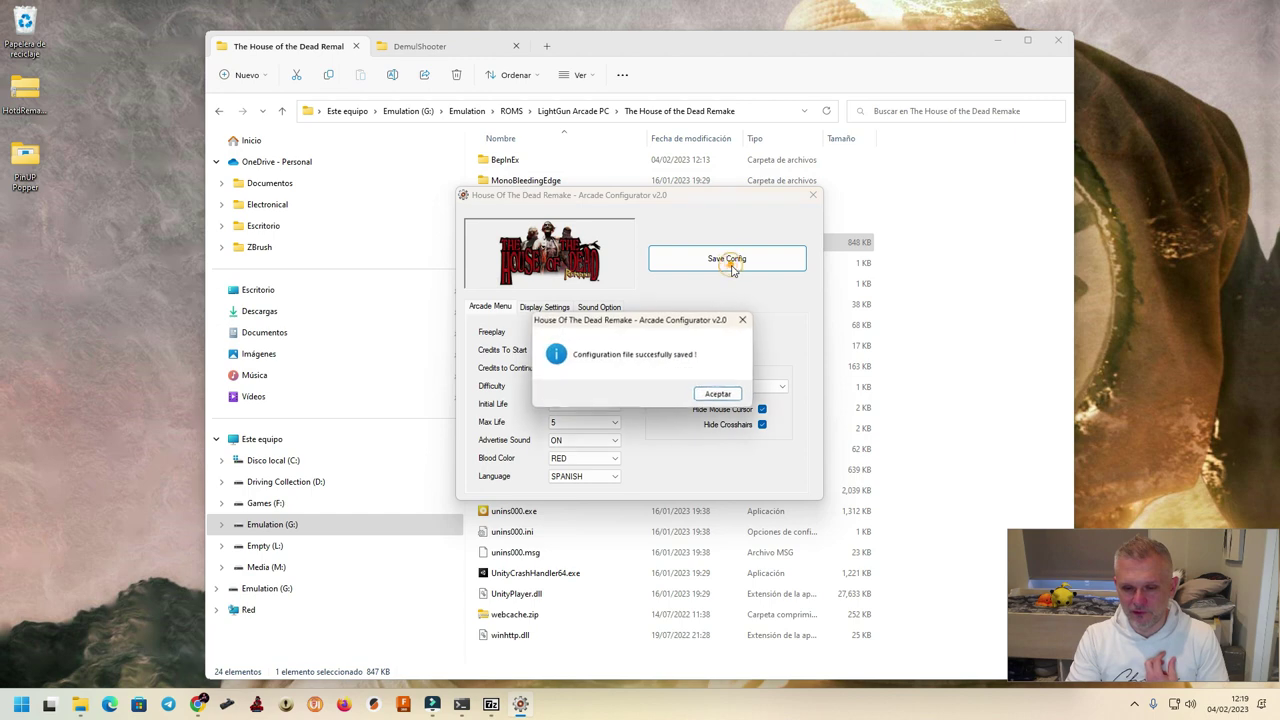
left_click(709, 396)
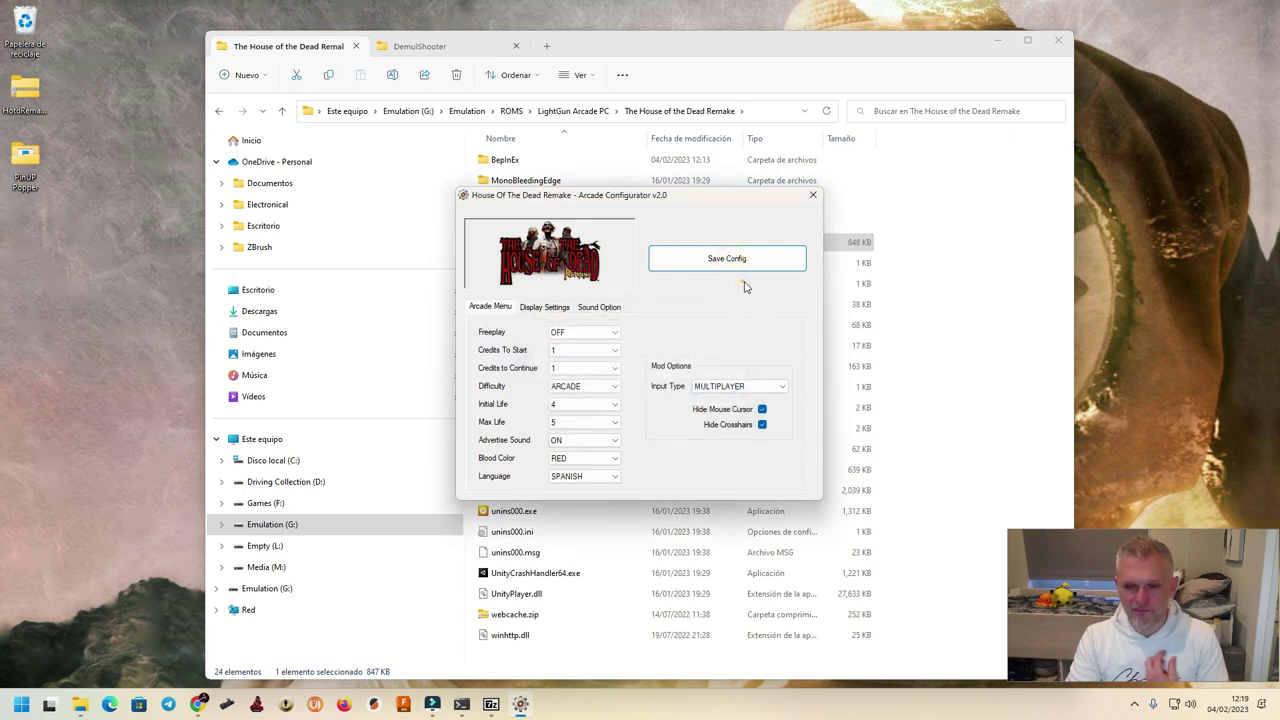
left_click(813, 196)
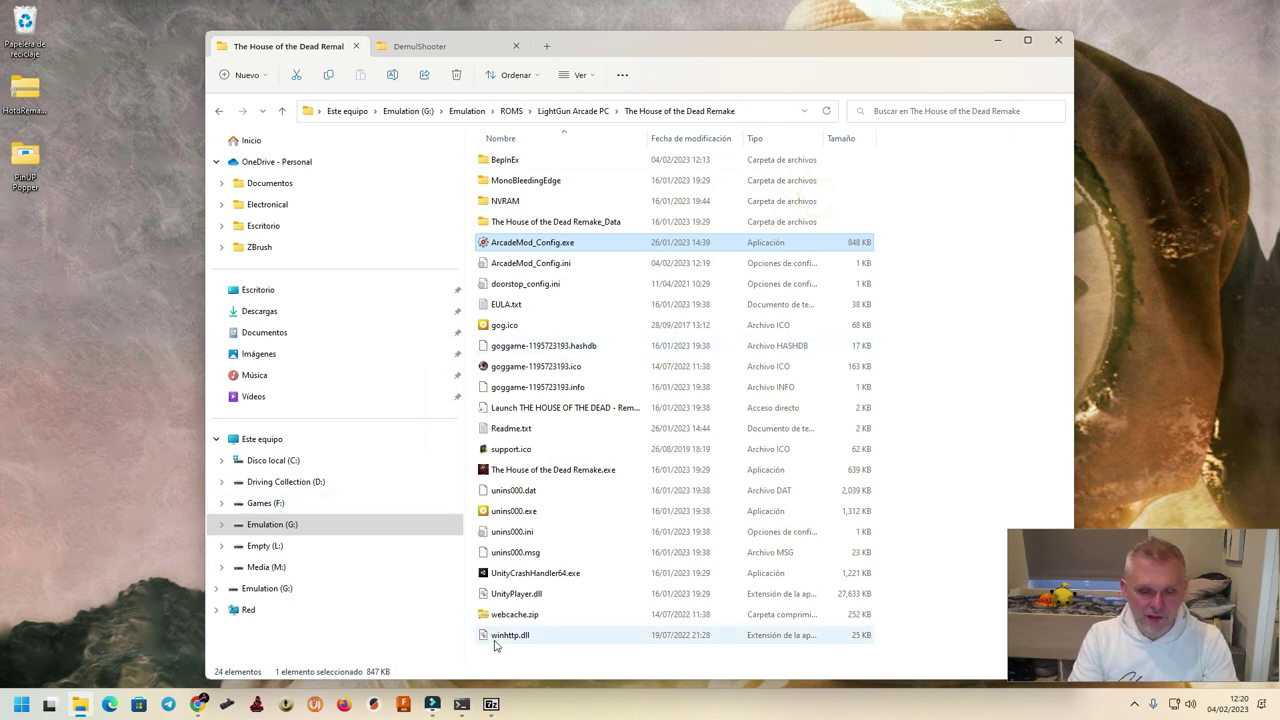
Run DemulShooterX64.exe -target=windows -rom=hotdra in the command prompt, and launch The House of the Dead Remake.exe
left_click(463, 704)
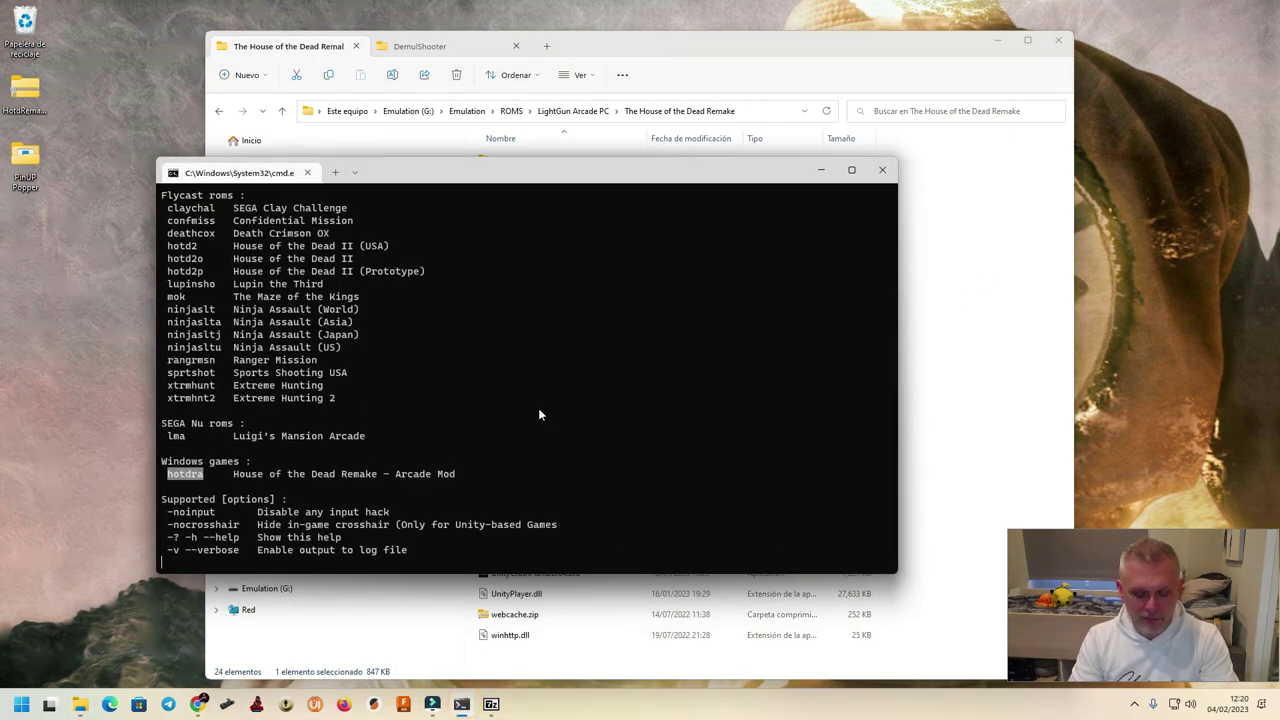
key("Up")
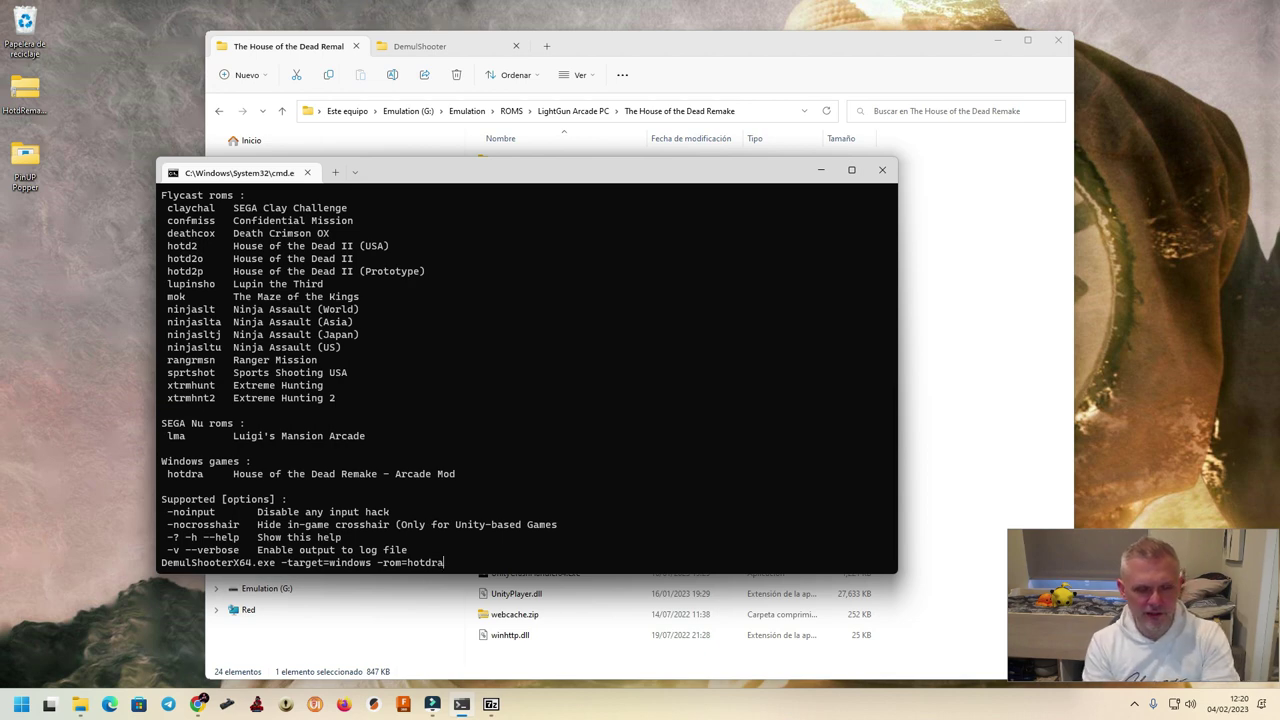
key("Return")
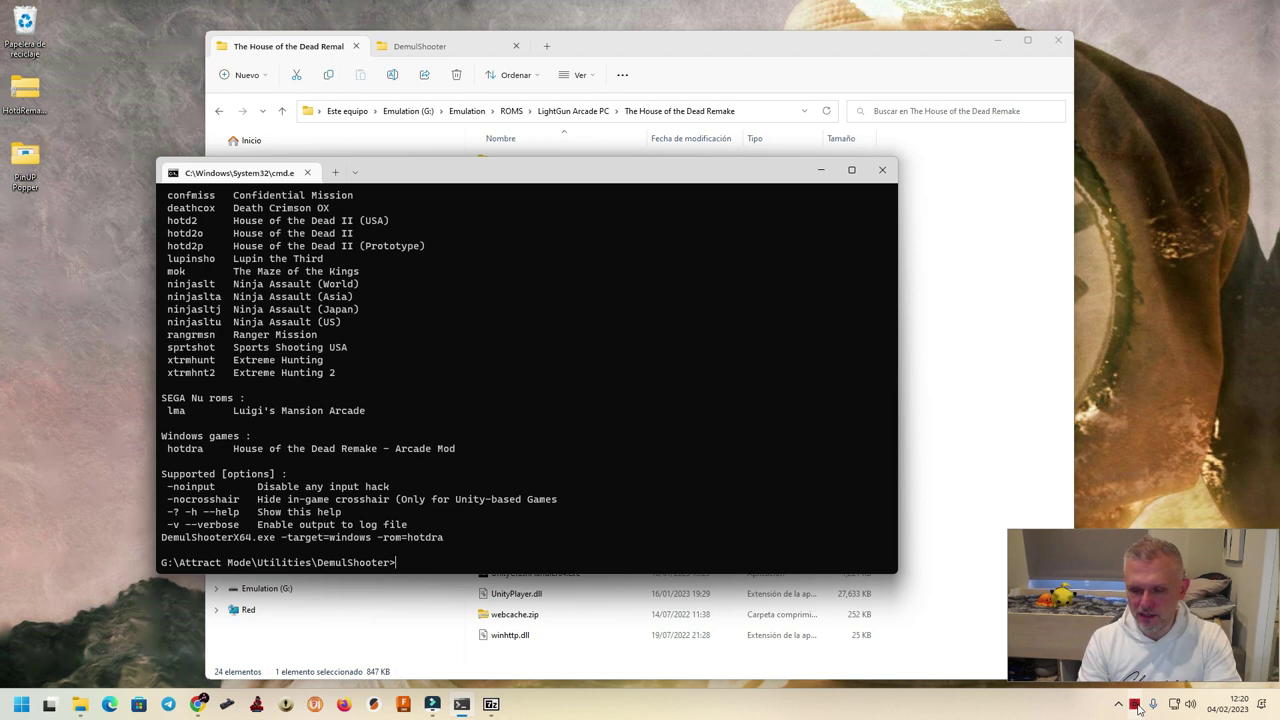
left_click(822, 171)
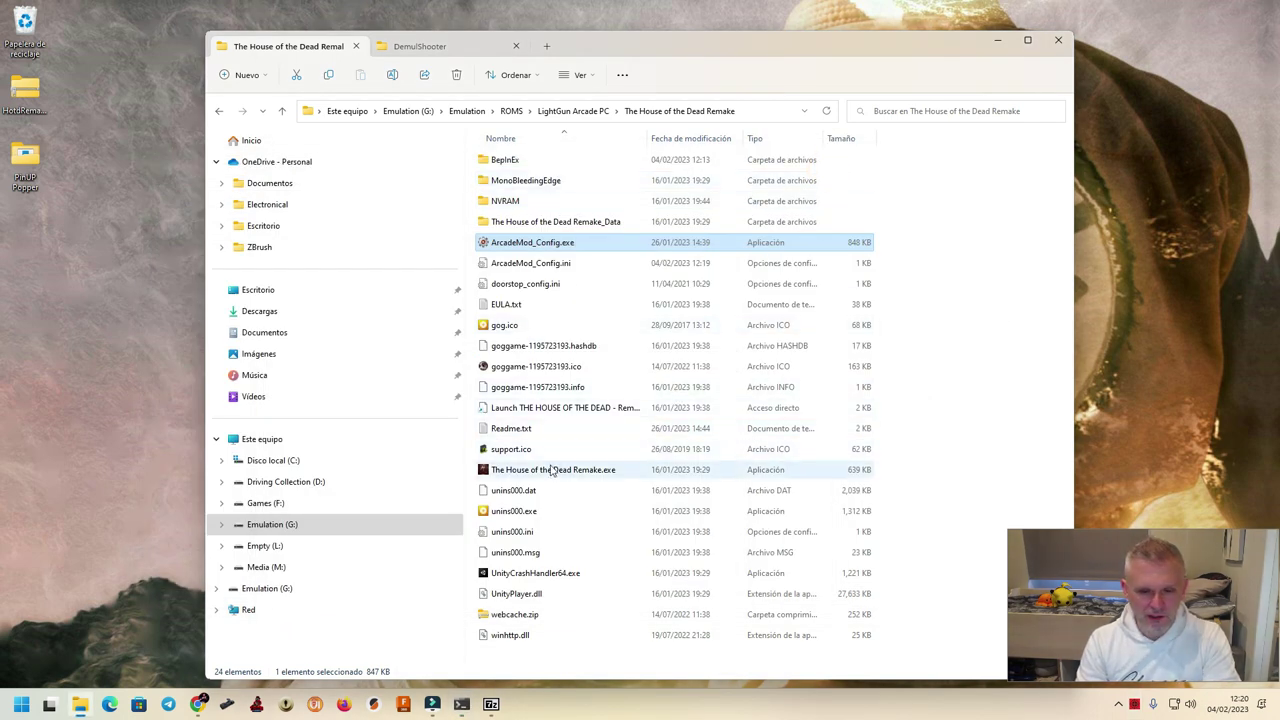
left_click(553, 472)
double_click(560, 472)
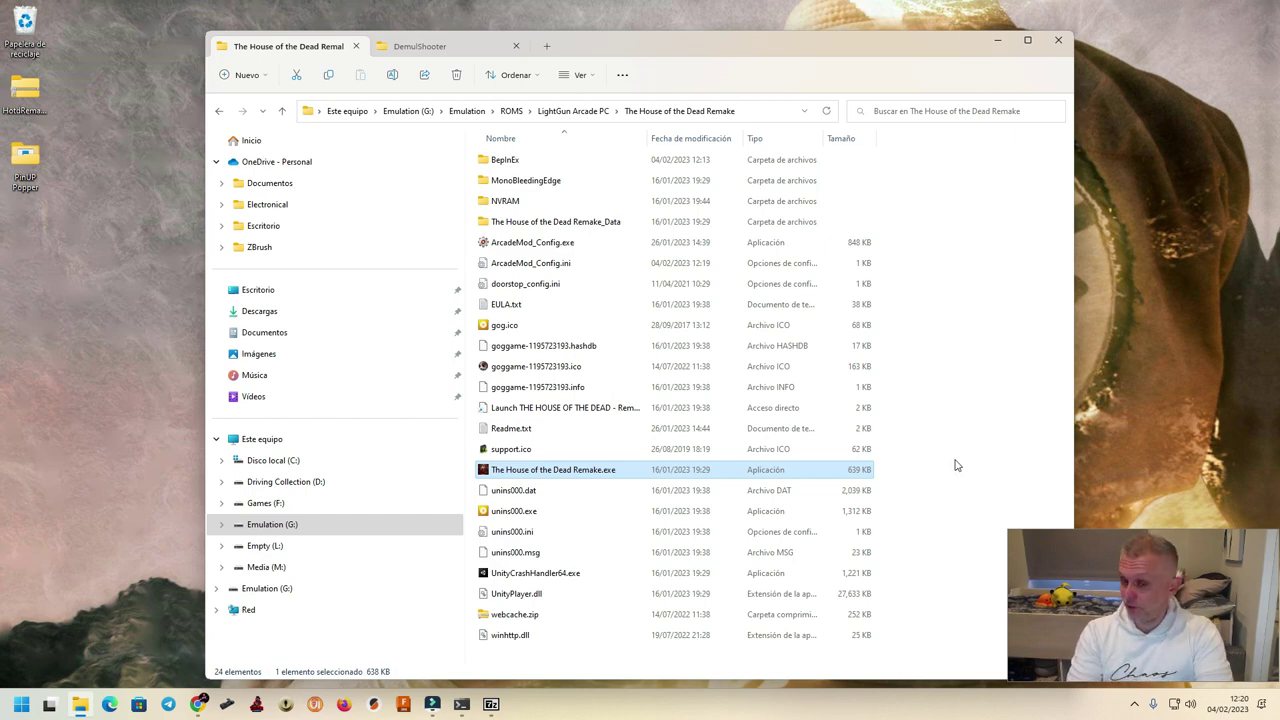
Copy Tomb Raider.ahk from the Tomb Raider\Game folder inside LightGun Arcade PC
left_click(1013, 328)
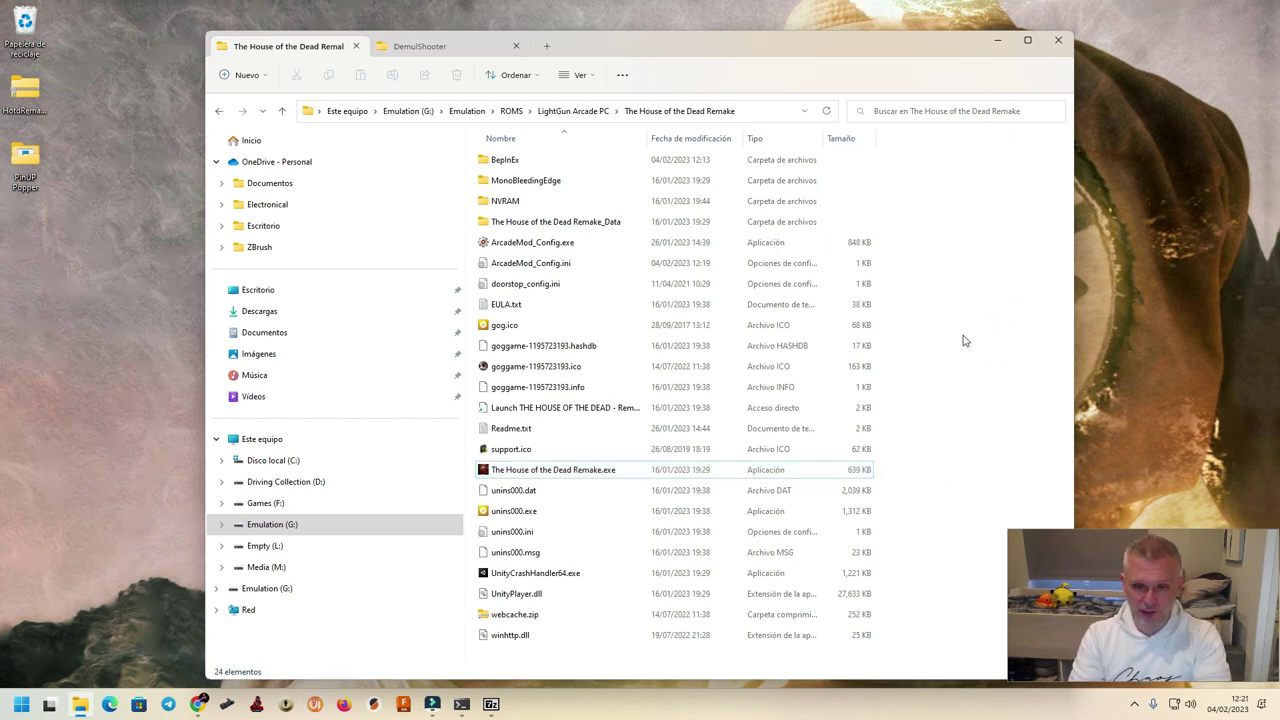
left_click(571, 113)
scroll(560, 434, "down", 3)
double_click(513, 509)
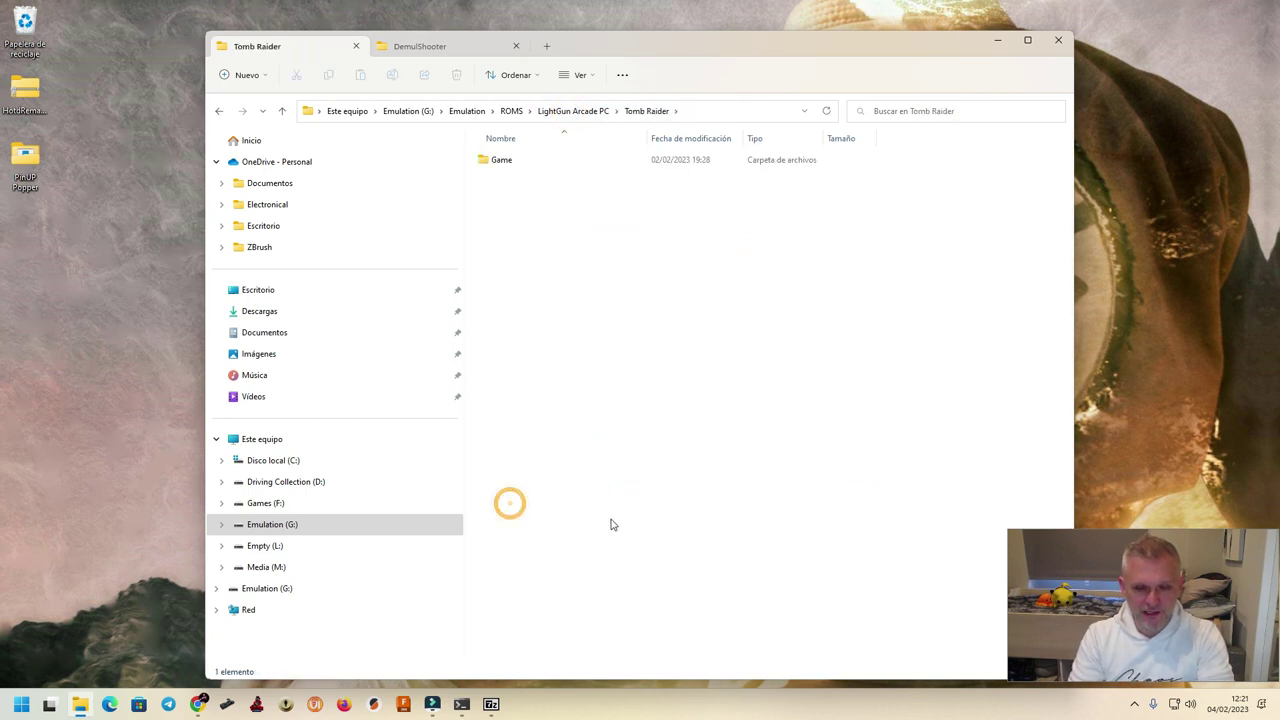
double_click(497, 161)
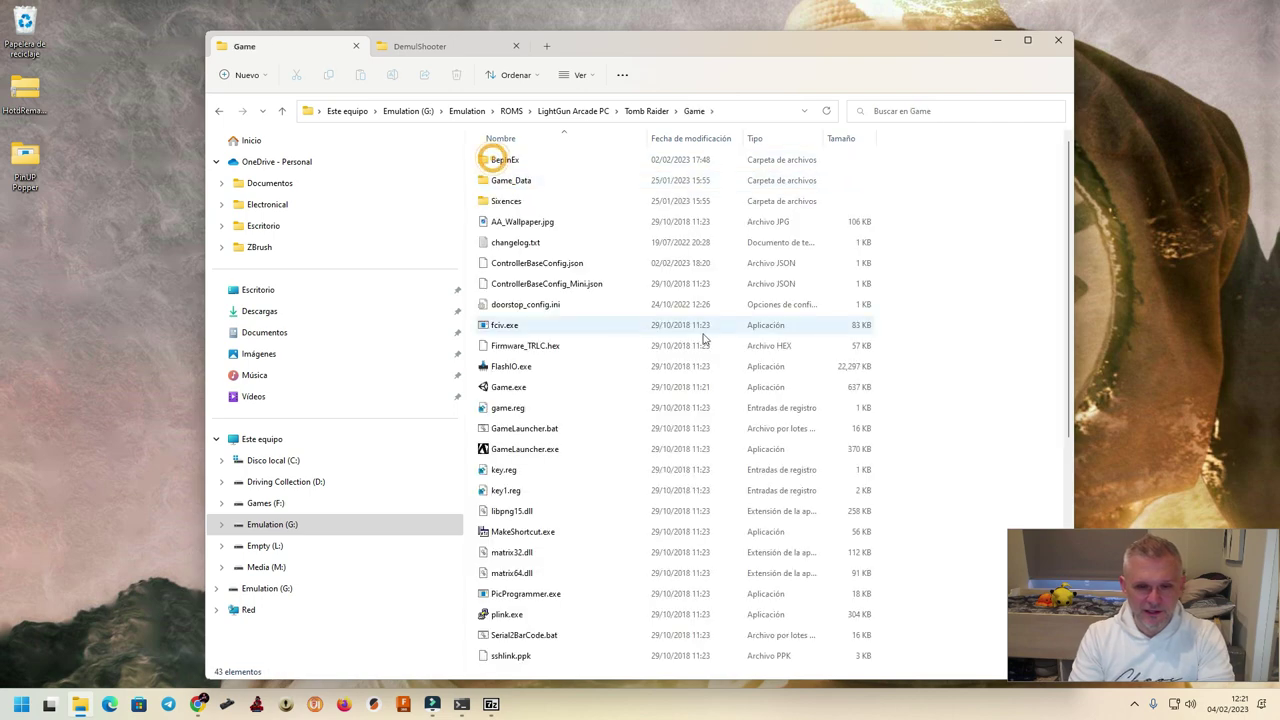
scroll(693, 487, "down", 3)
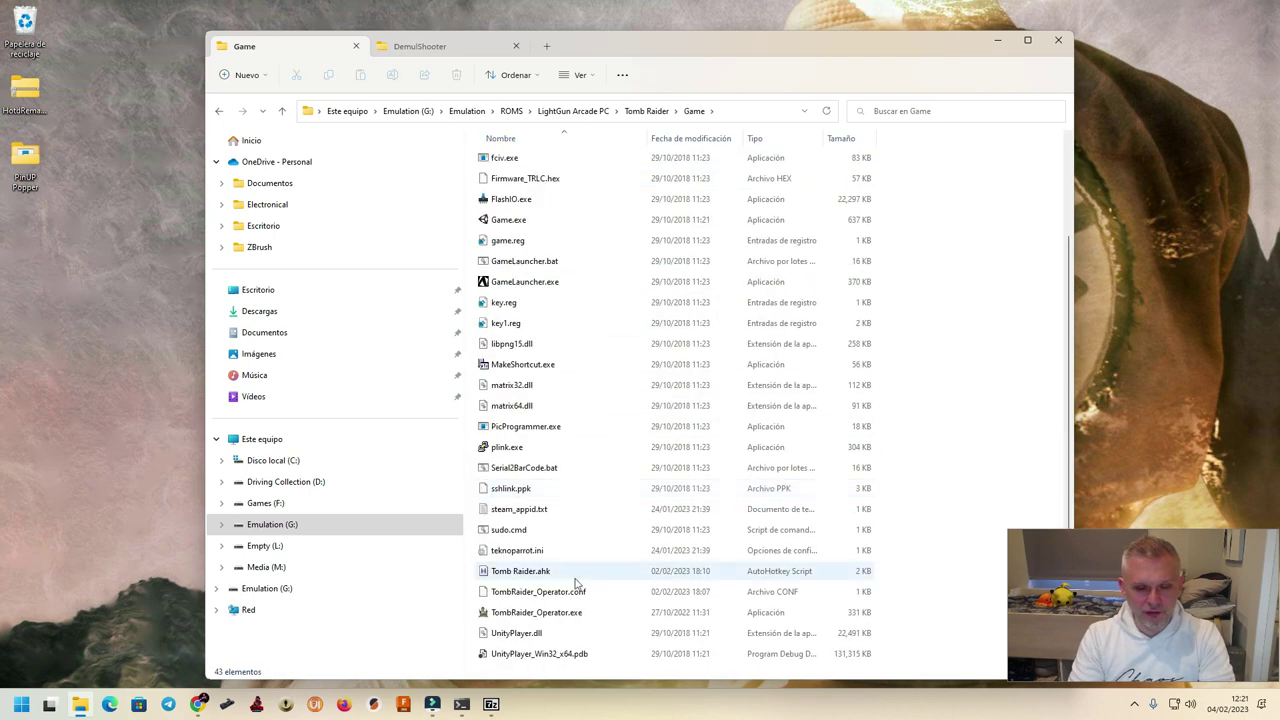
left_click(516, 575)
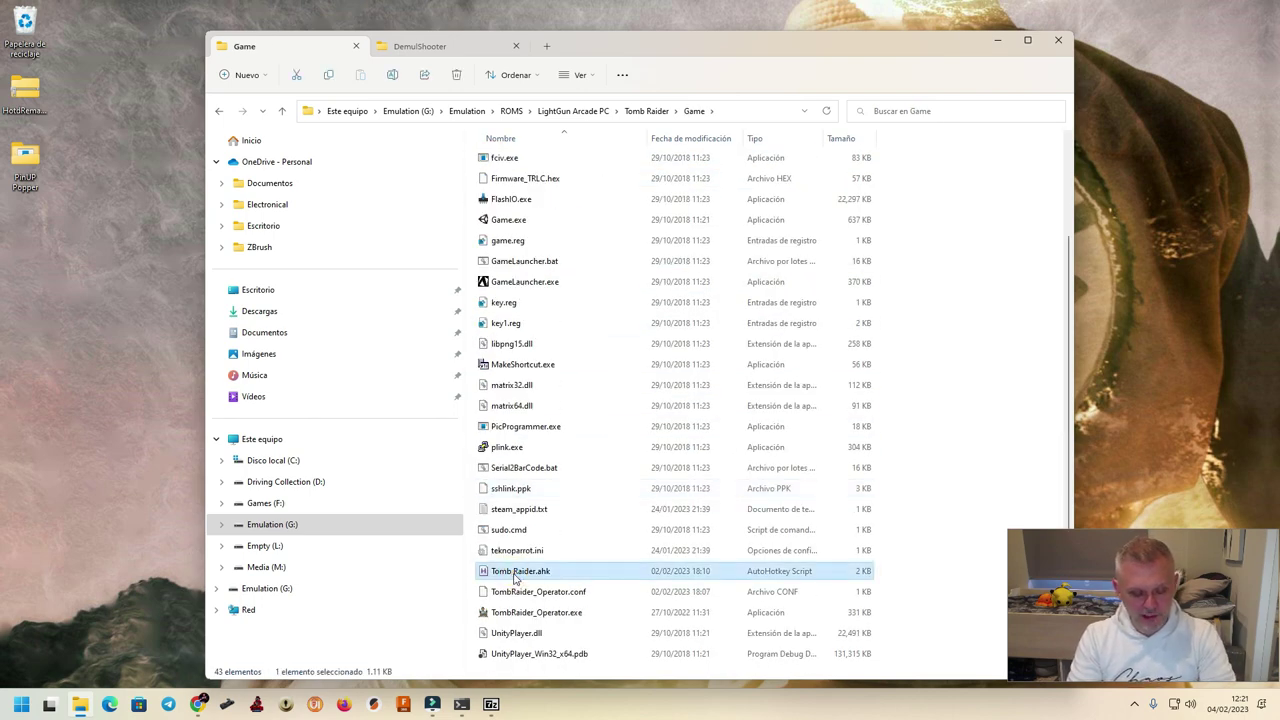
Paste the script into The House of the Dead Remake folder and rename it HOTDRemakeArcade.ahk
left_click(578, 112)
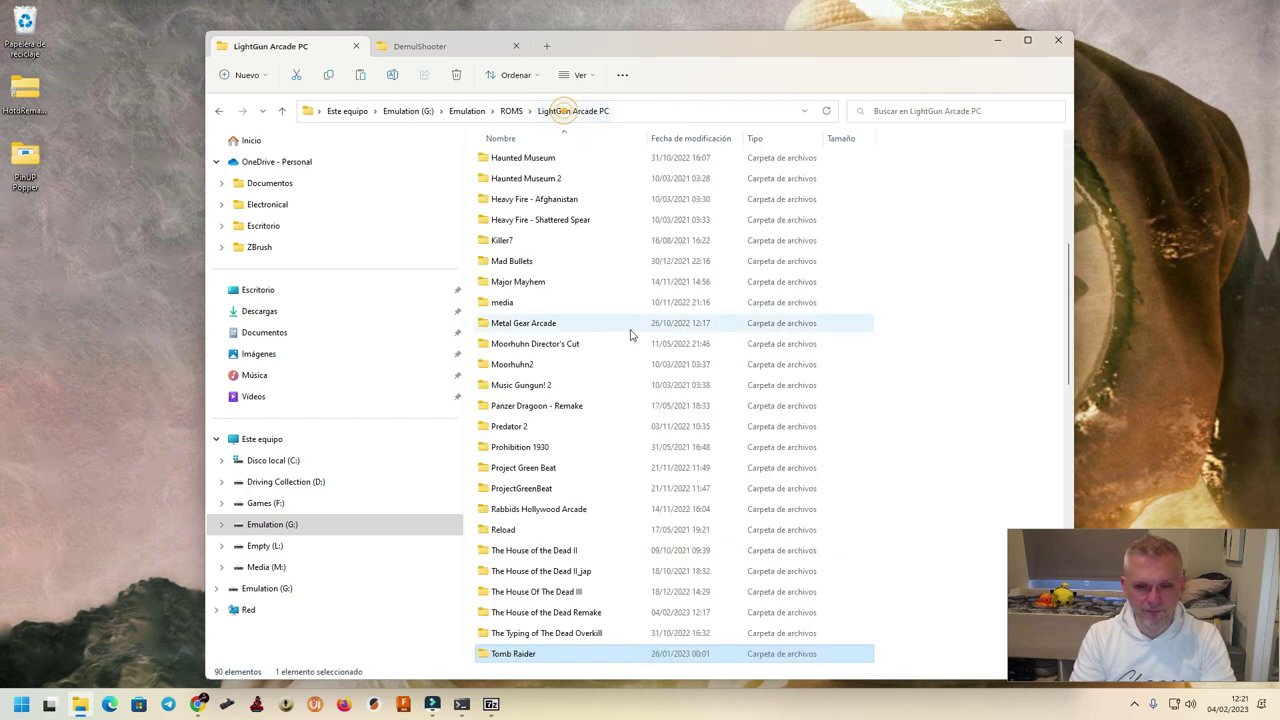
scroll(592, 502, "down", 1)
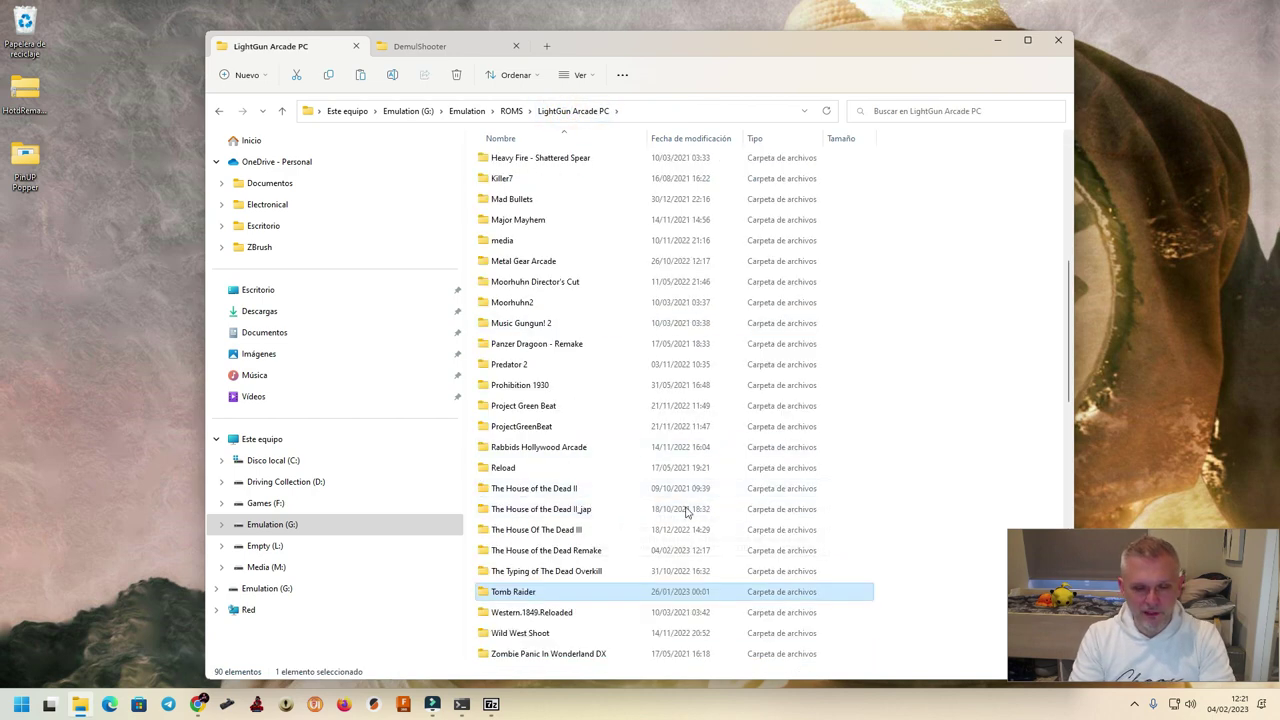
double_click(562, 551)
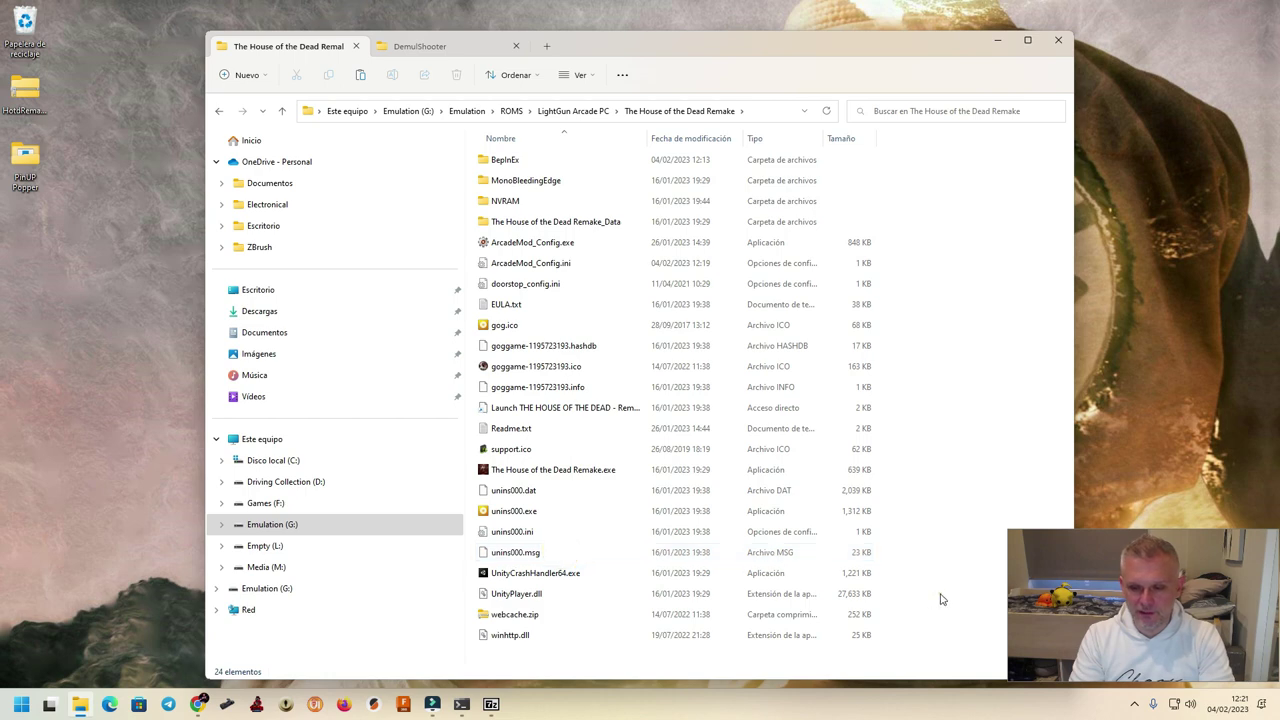
key("ctrl+v")
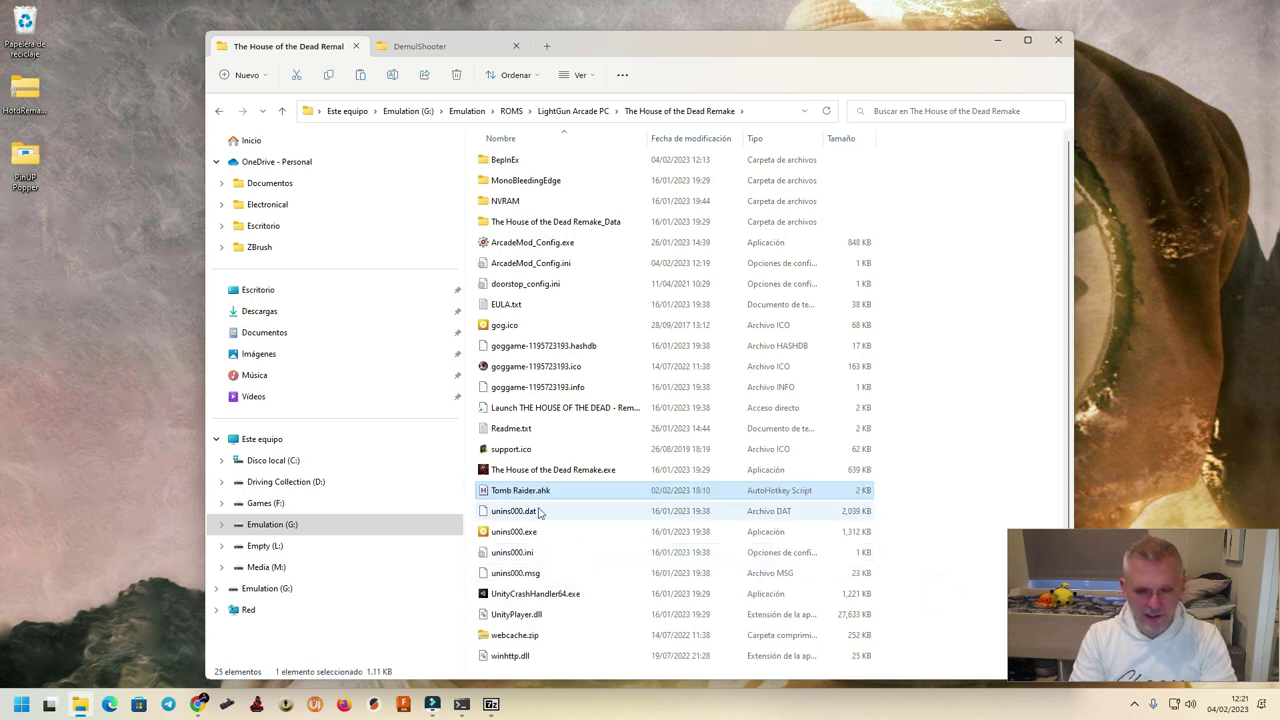
left_click(528, 497)
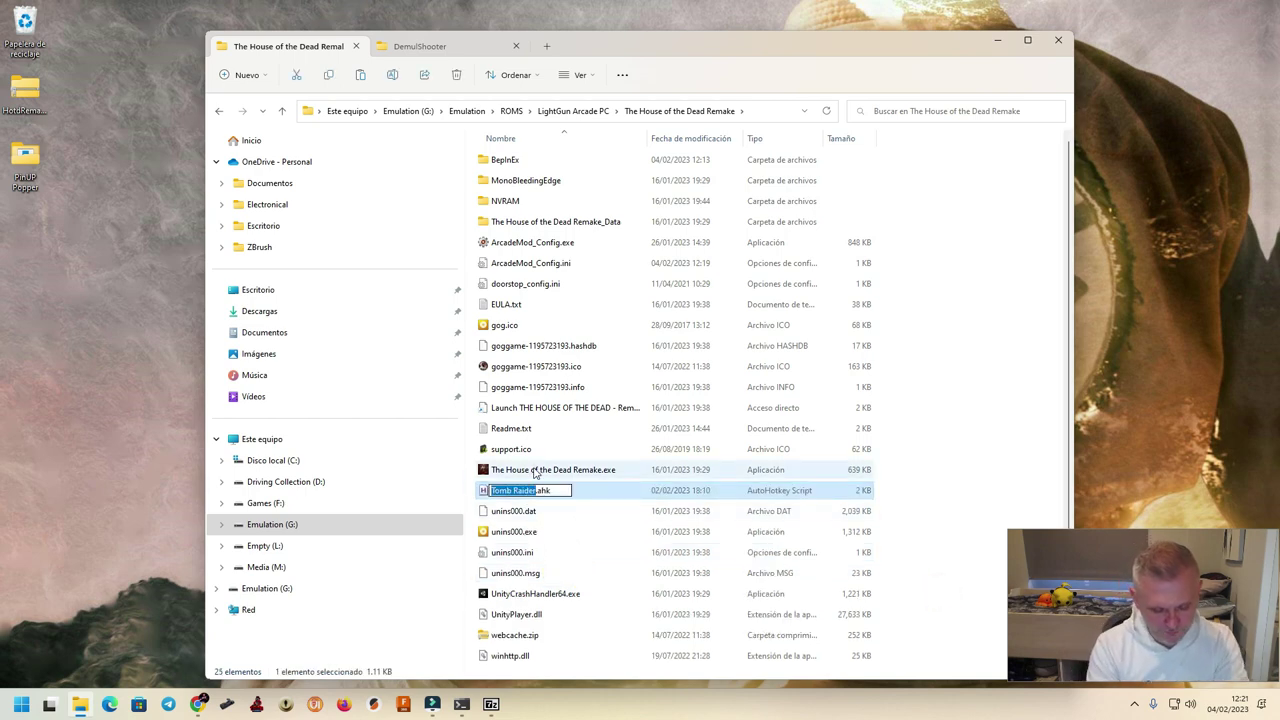
type("HOTDRe")
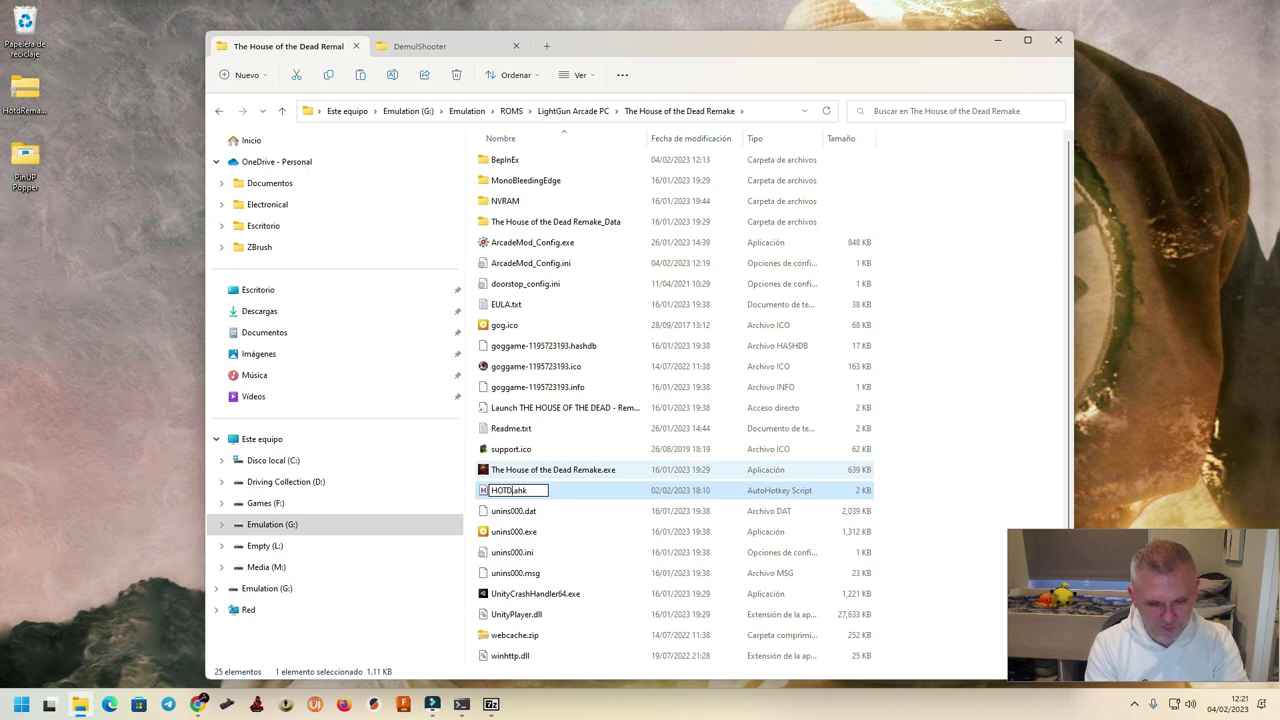
type("makeArcade")
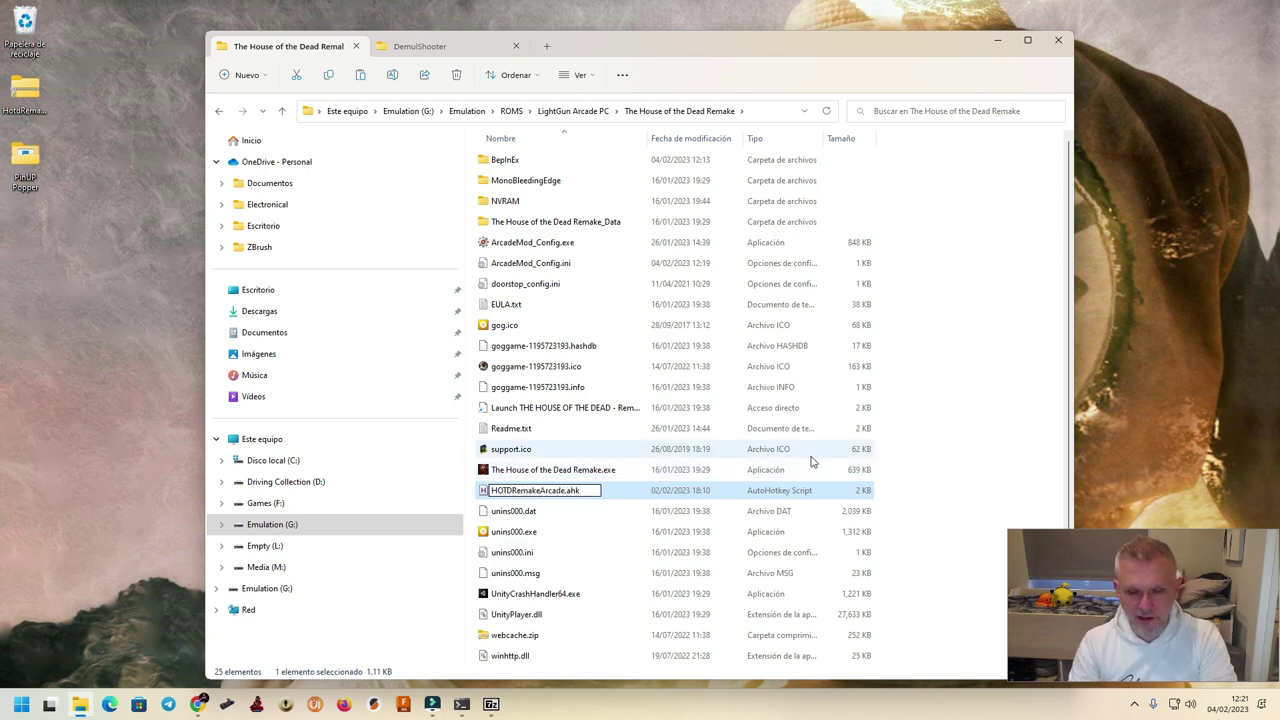
key("Return")
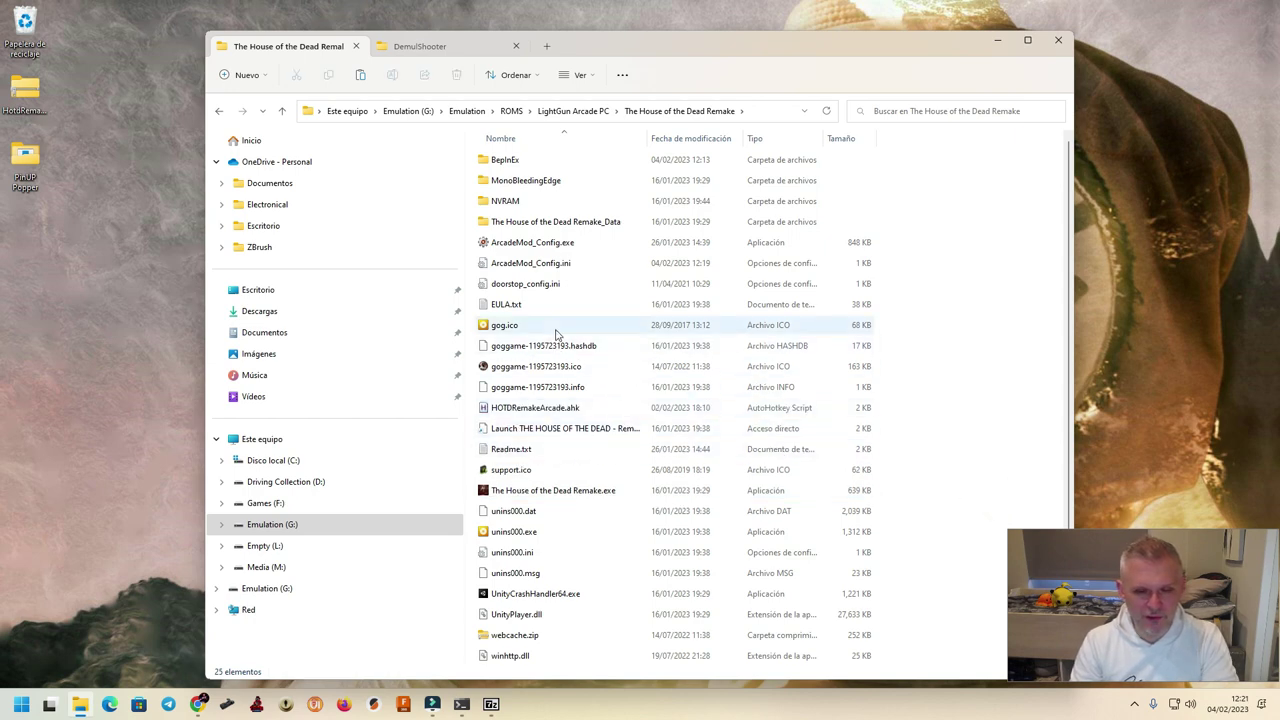
Open HOTDRemakeArcade.ahk for editing and set the DemulShooterX64.exe parameters to -target=windows -rom=hotdra
right_click(535, 413)
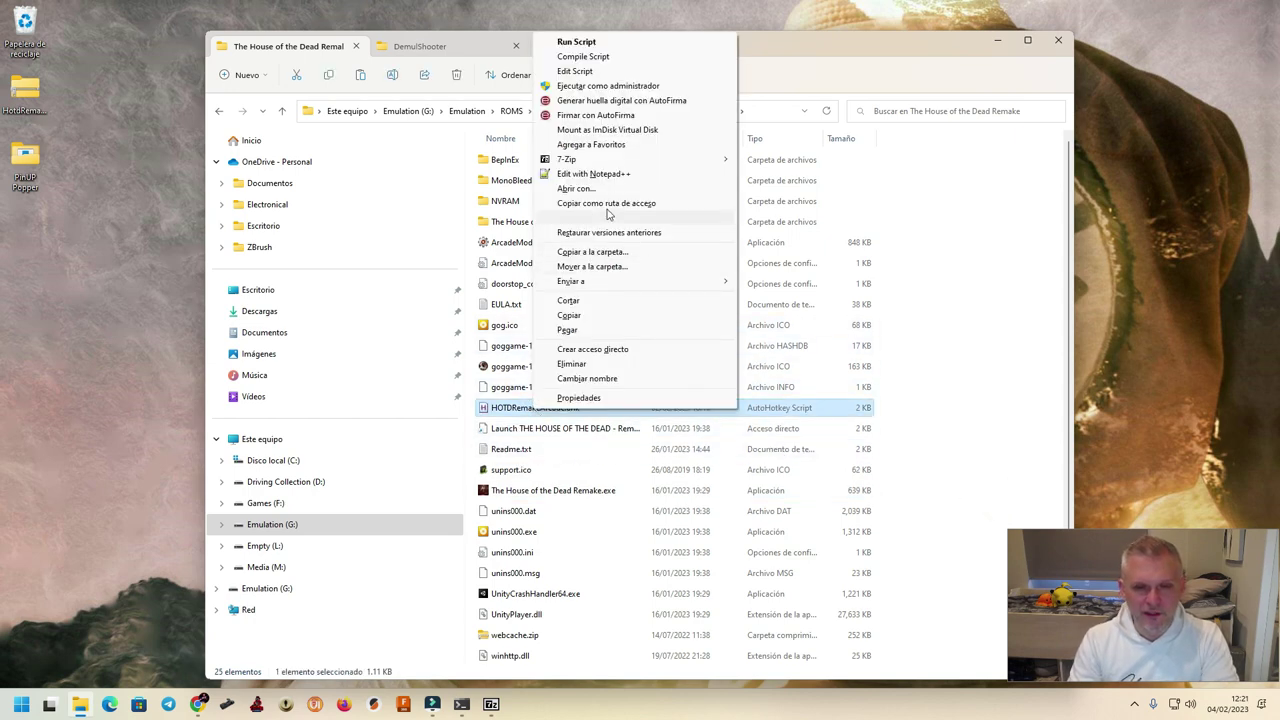
left_click(569, 72)
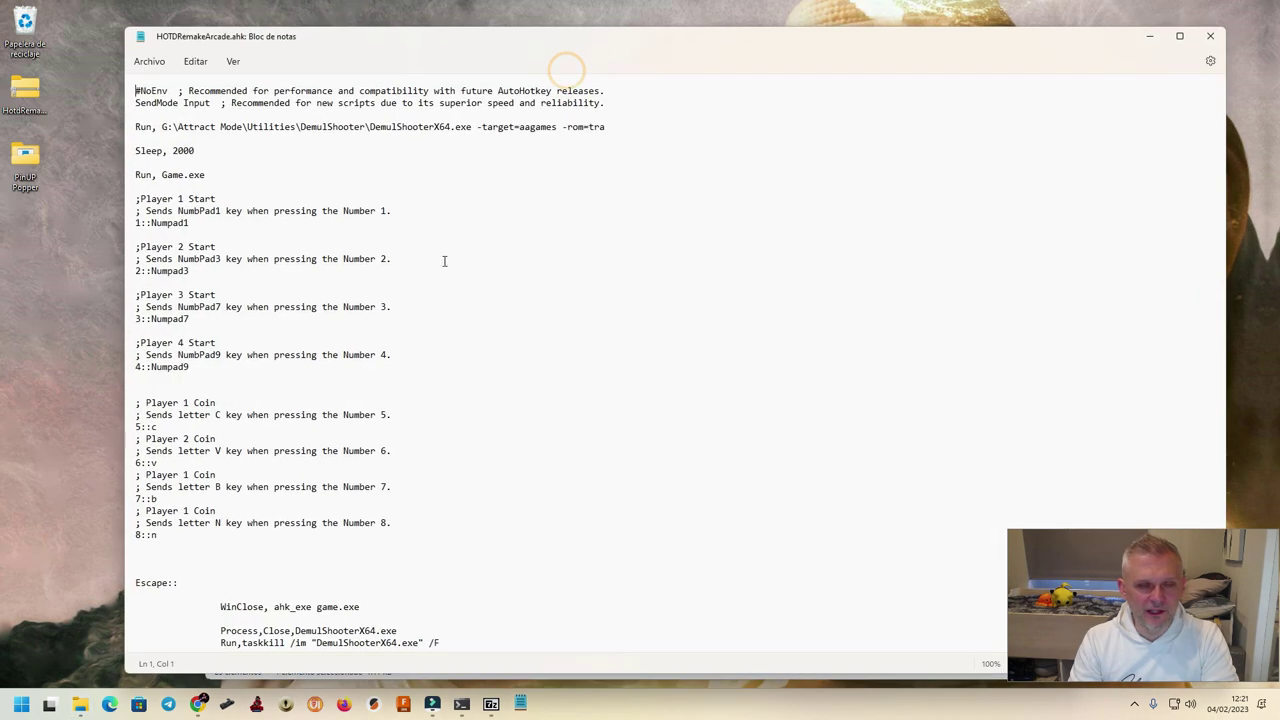
left_click_drag(558, 127, 520, 131)
type("windows")
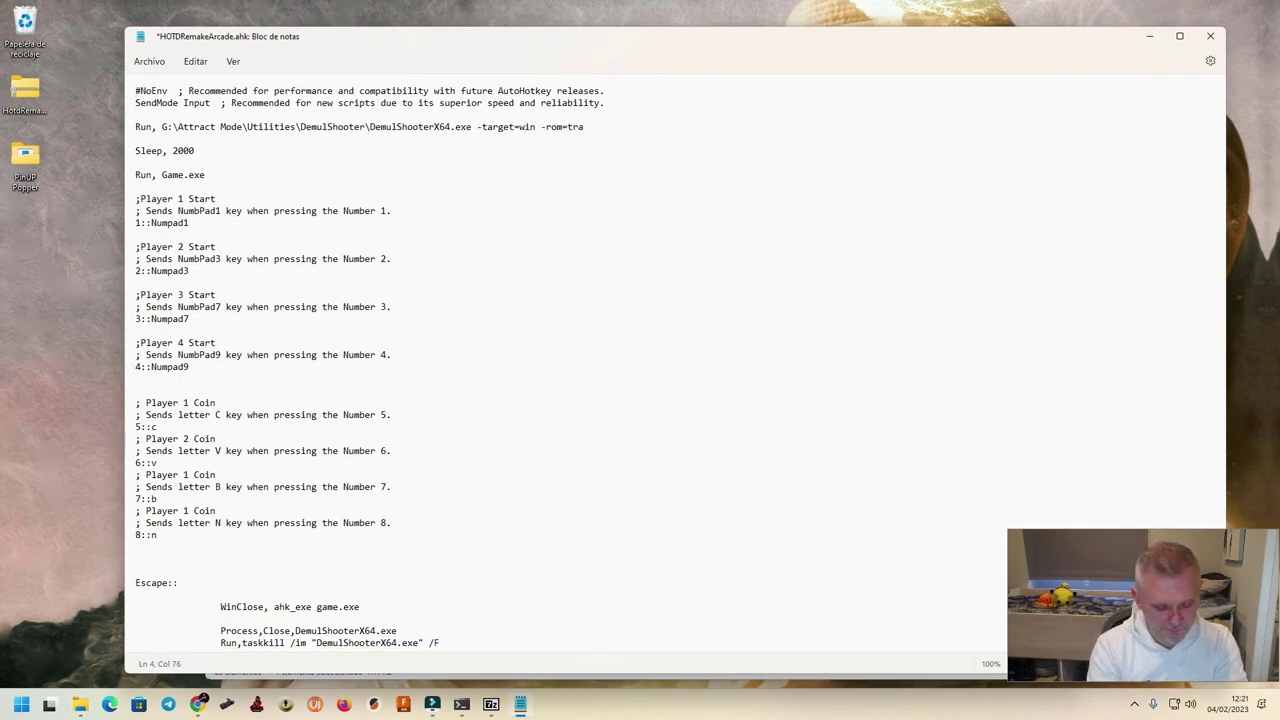
left_click_drag(609, 127, 590, 127)
type("hotd")
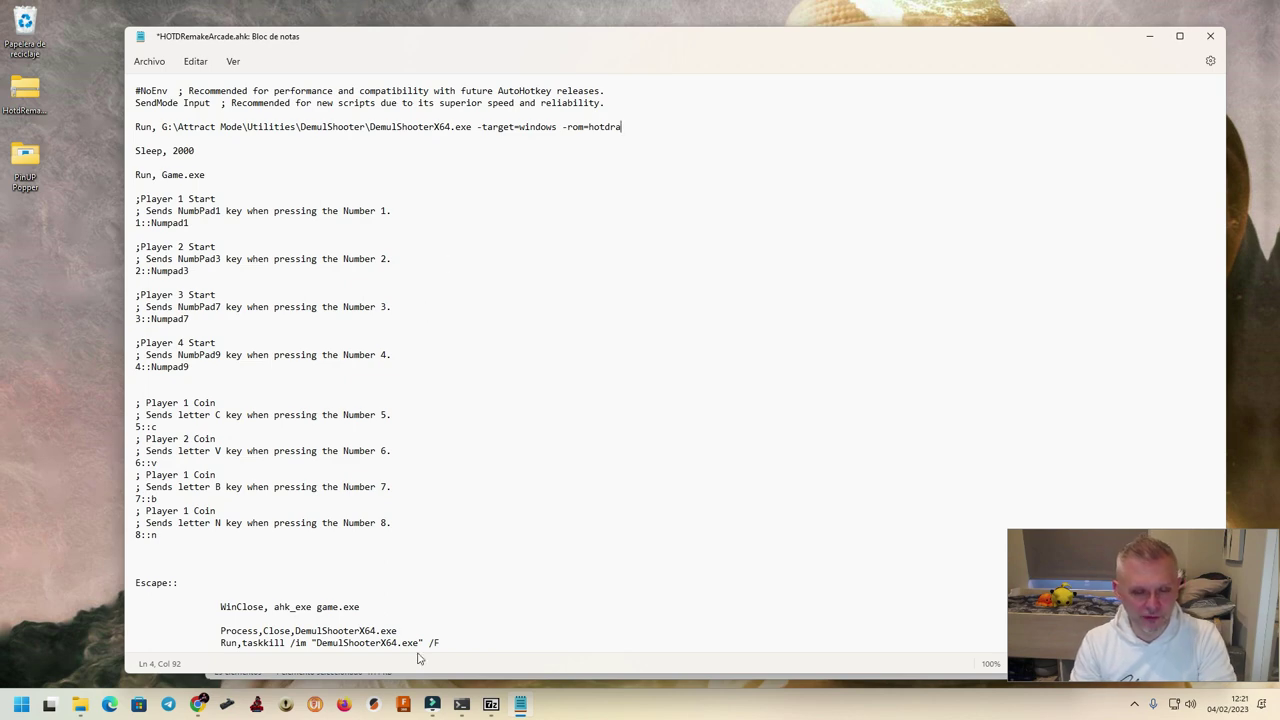
left_click(463, 705)
left_click(463, 705)
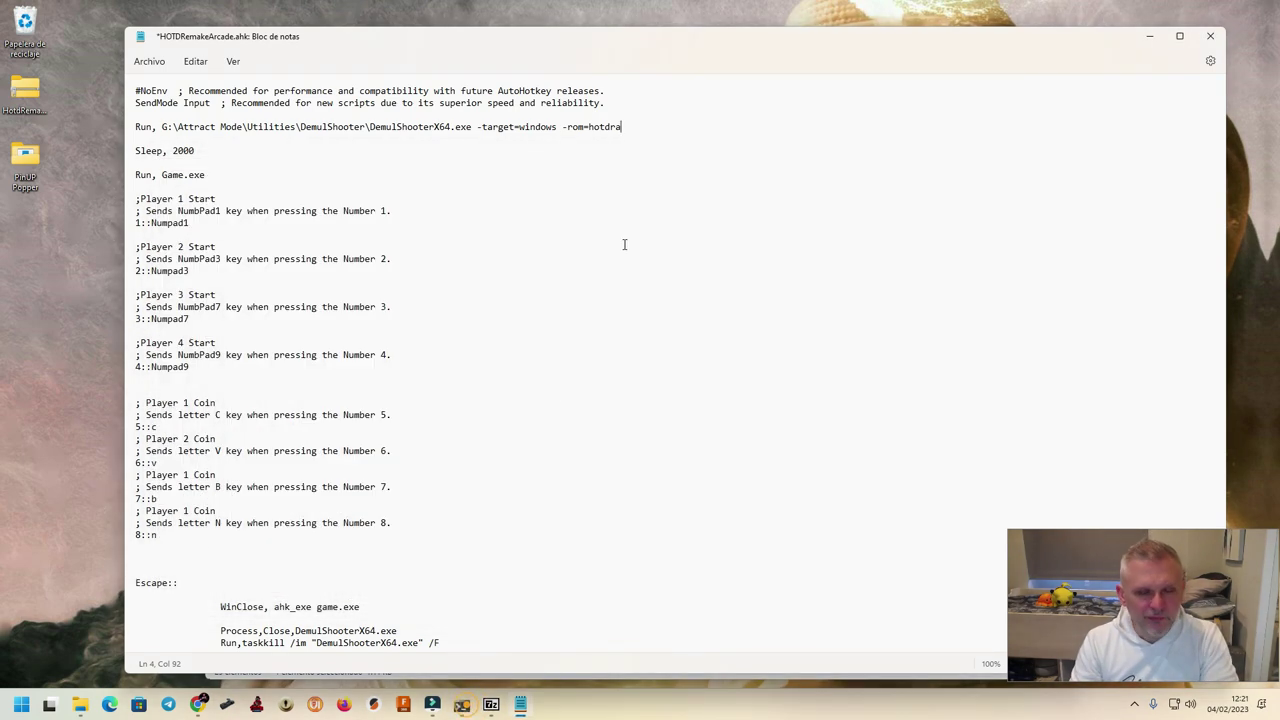
Replace Game in the script's second Run line with the executable name copied from the game folder, The House of the Dead Remake
double_click(172, 175)
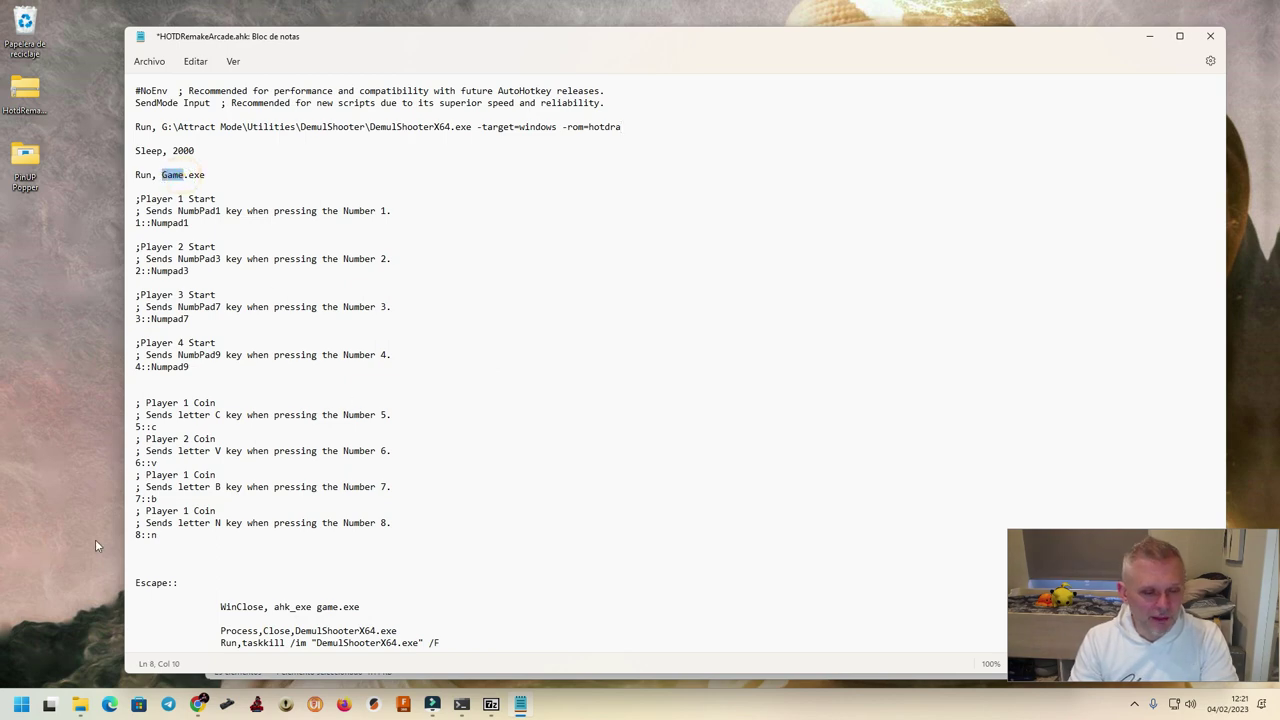
left_click(74, 705)
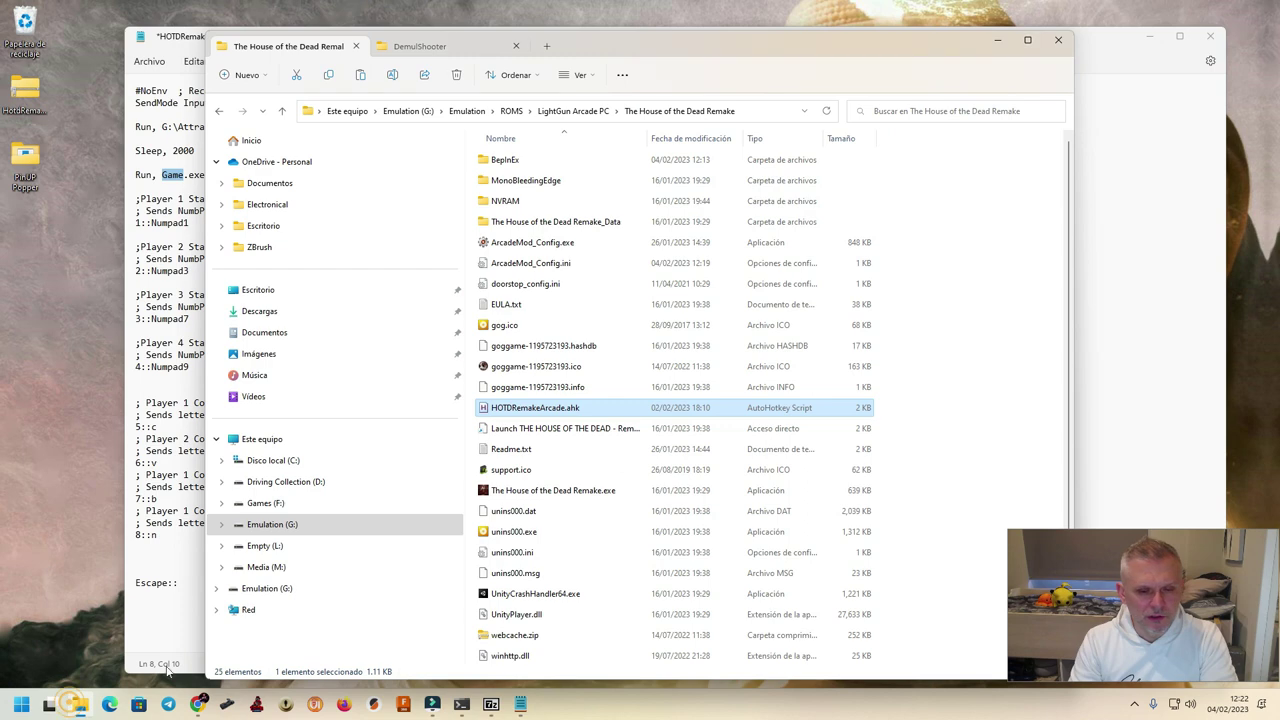
left_click(548, 491)
left_click(548, 491)
key("ctrl+c")
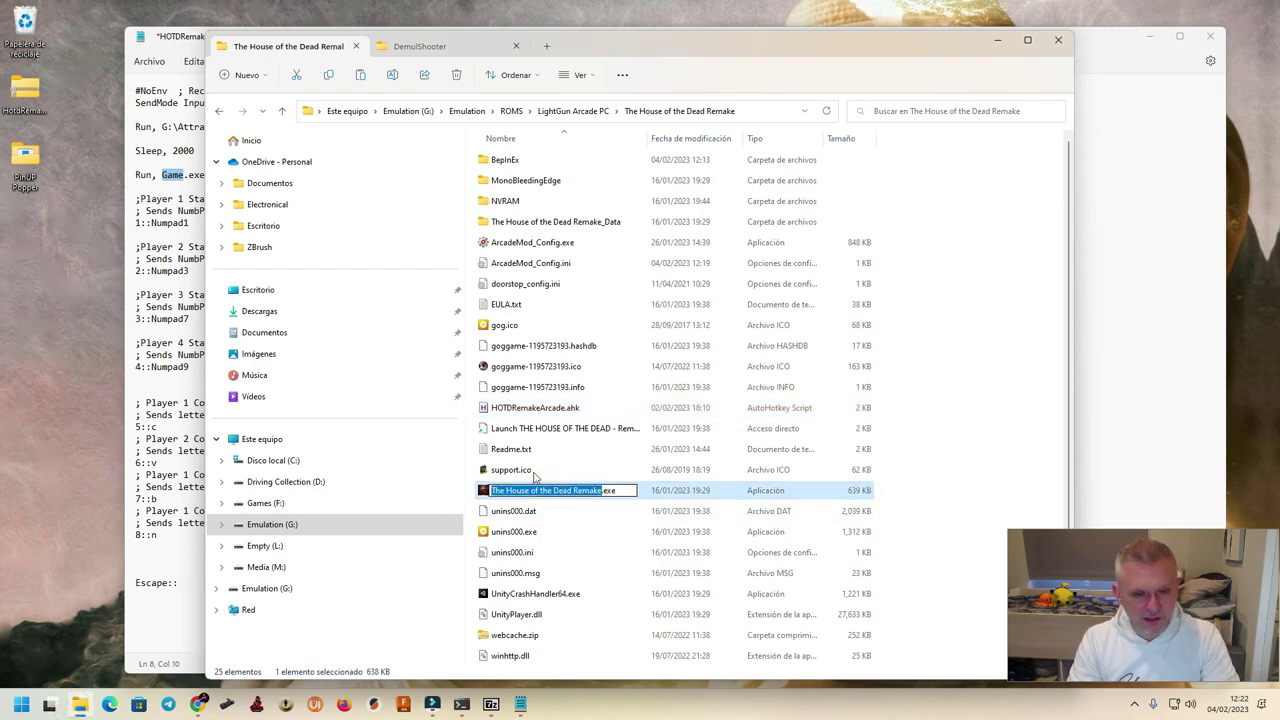
left_click(188, 40)
key("ctrl+v")
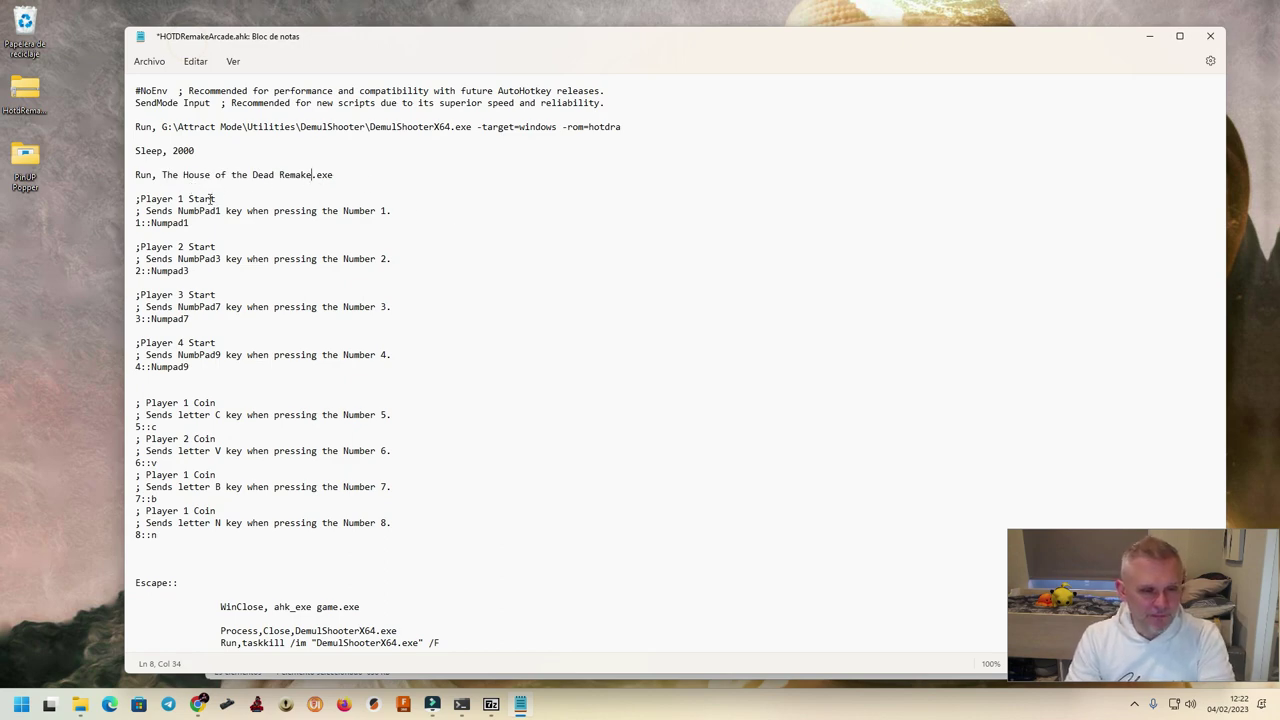
Change the Player 1 Start mapping in the script to Enter::1
left_click_drag(334, 40, 518, 34)
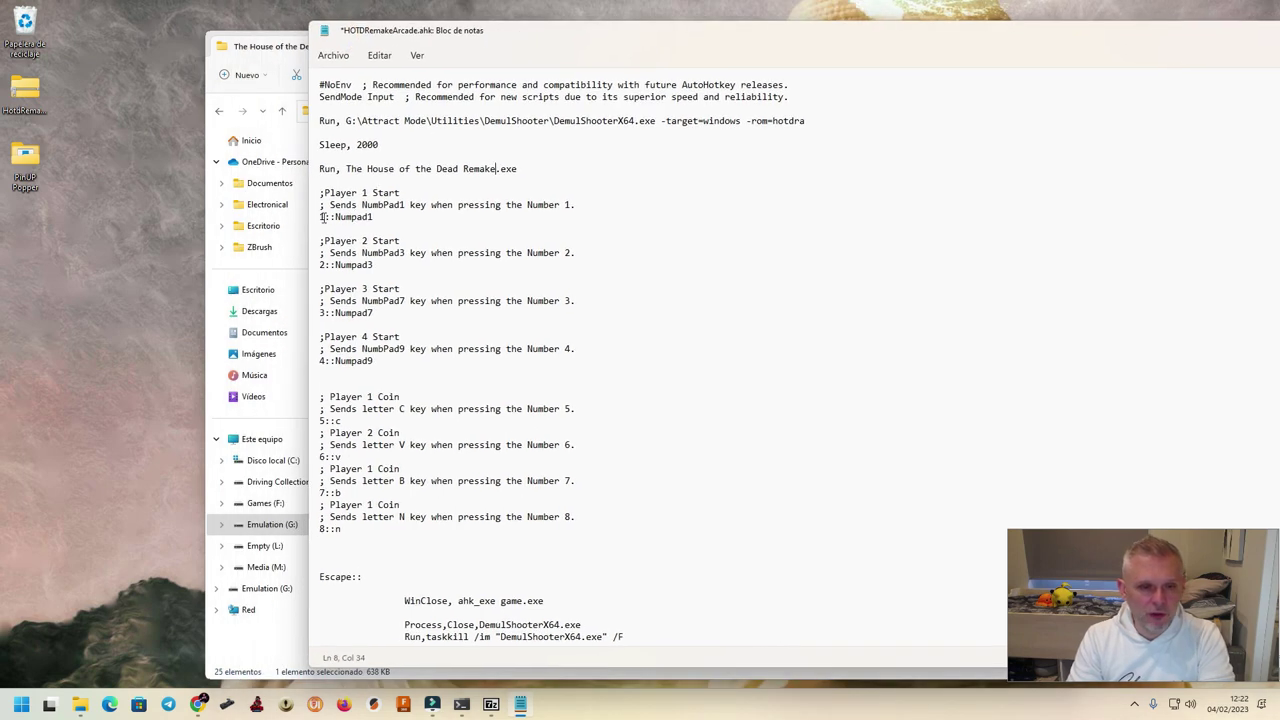
left_click(323, 217)
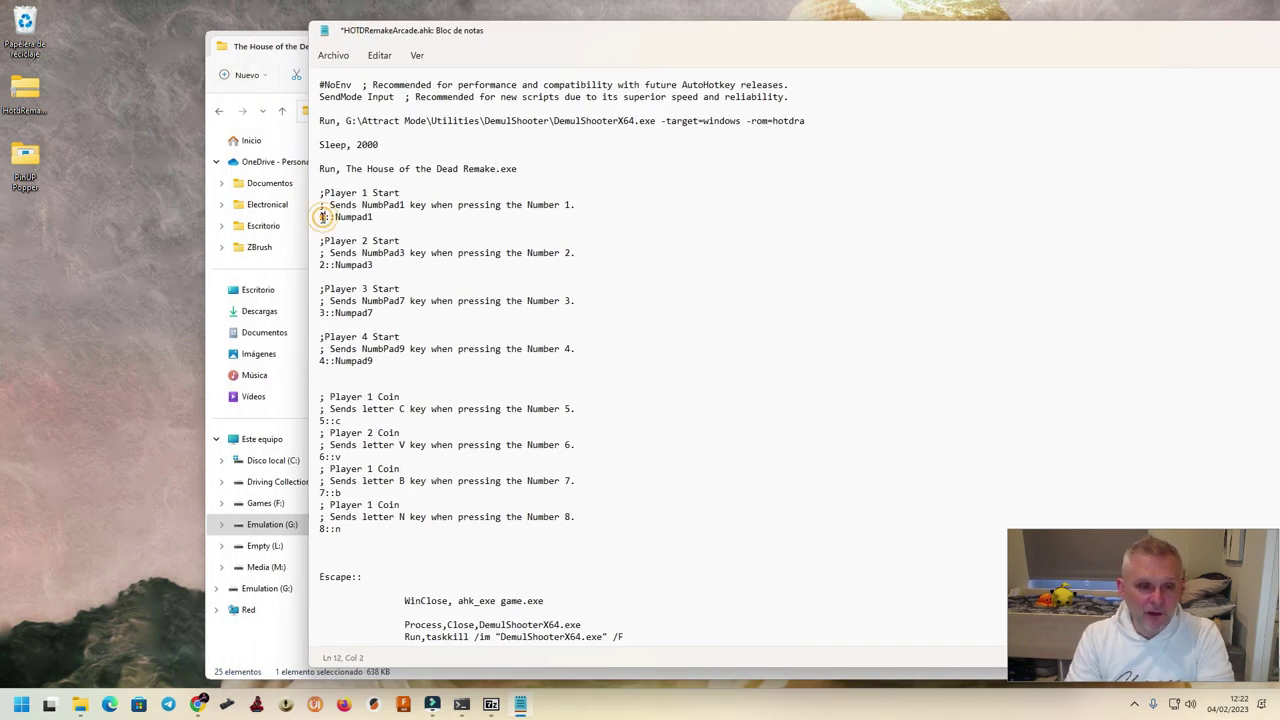
type("Enter")
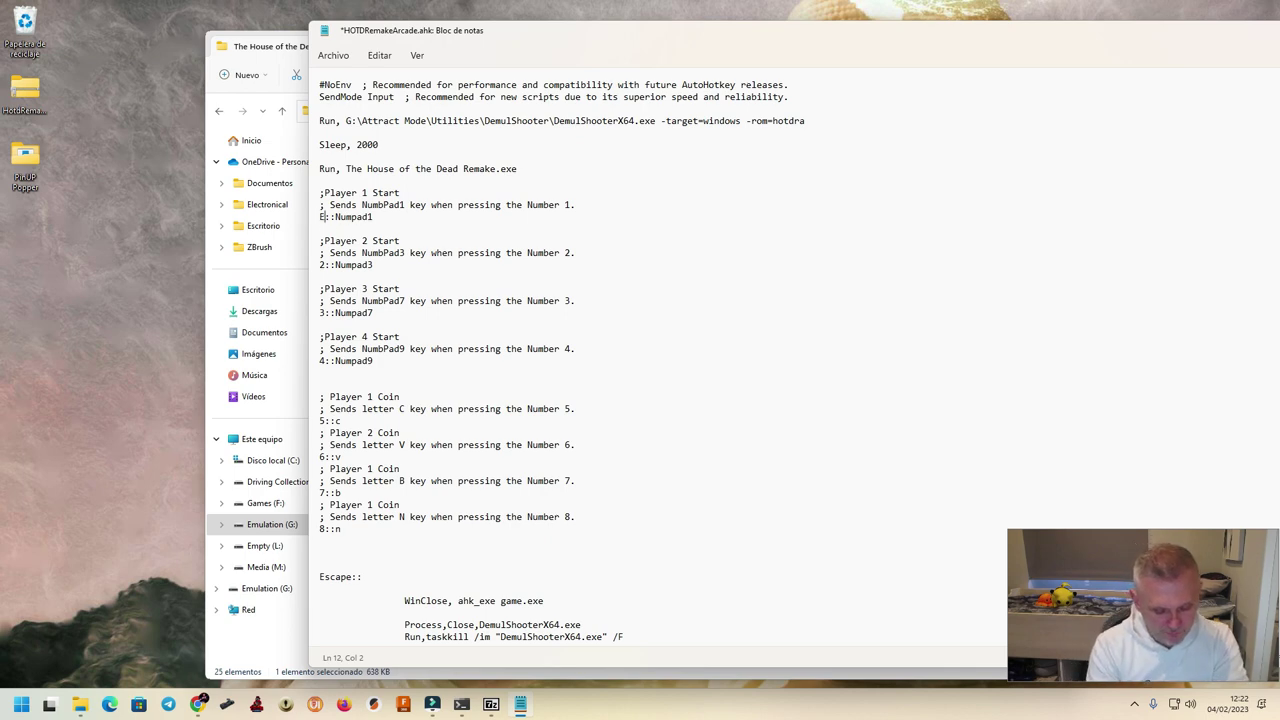
left_click_drag(401, 216, 357, 217)
type("1")
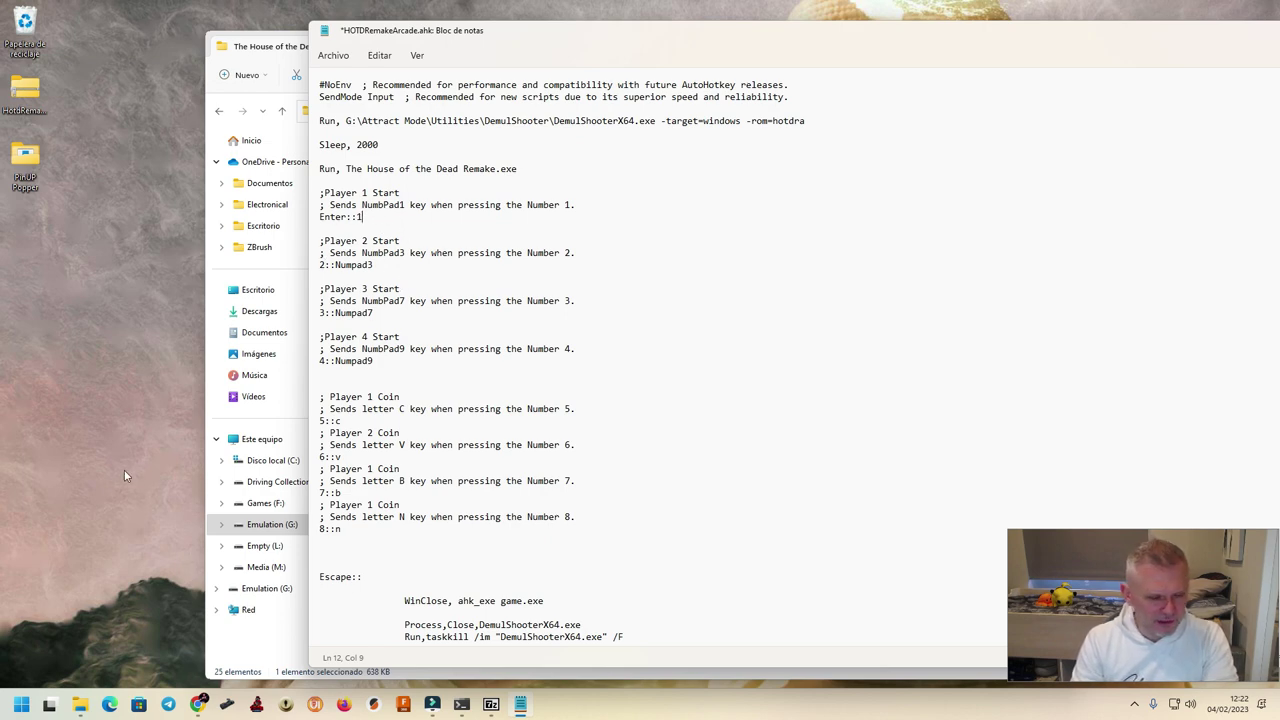
Check the start keys in the plugin's GitHub README and change the Player 2 Start mapping to LCtrl::2
left_click(197, 703)
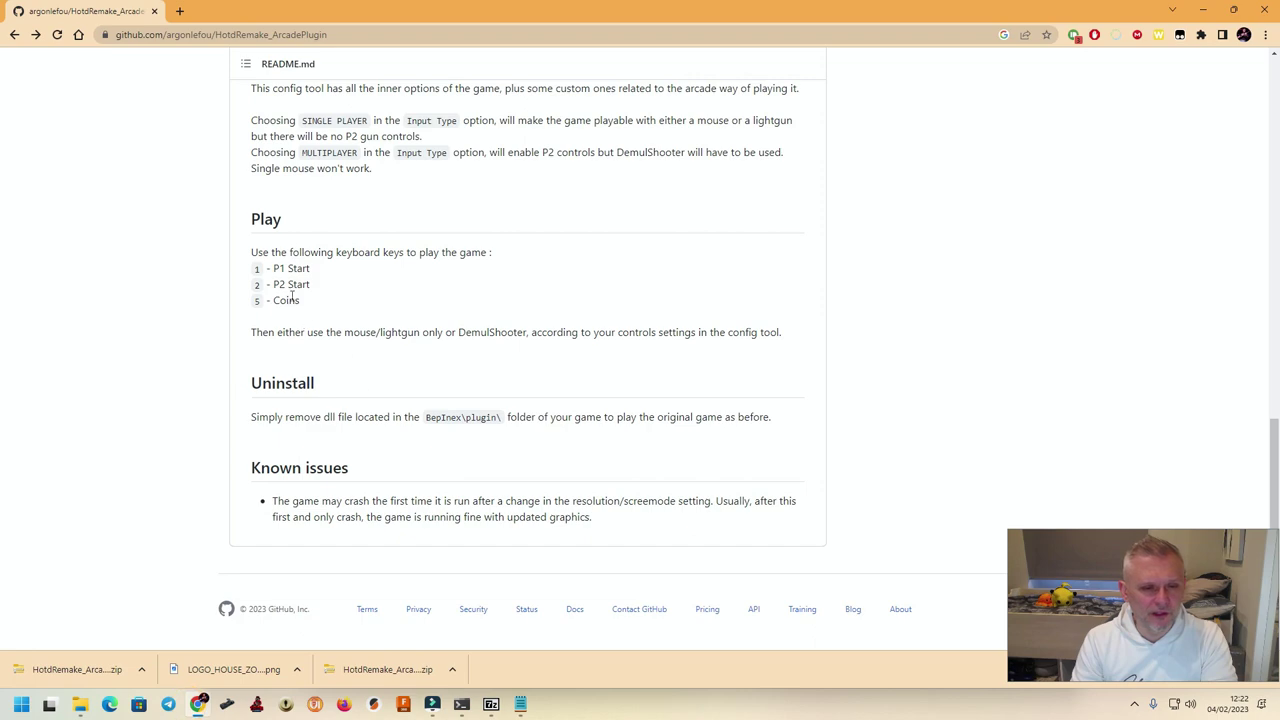
left_click(1203, 10)
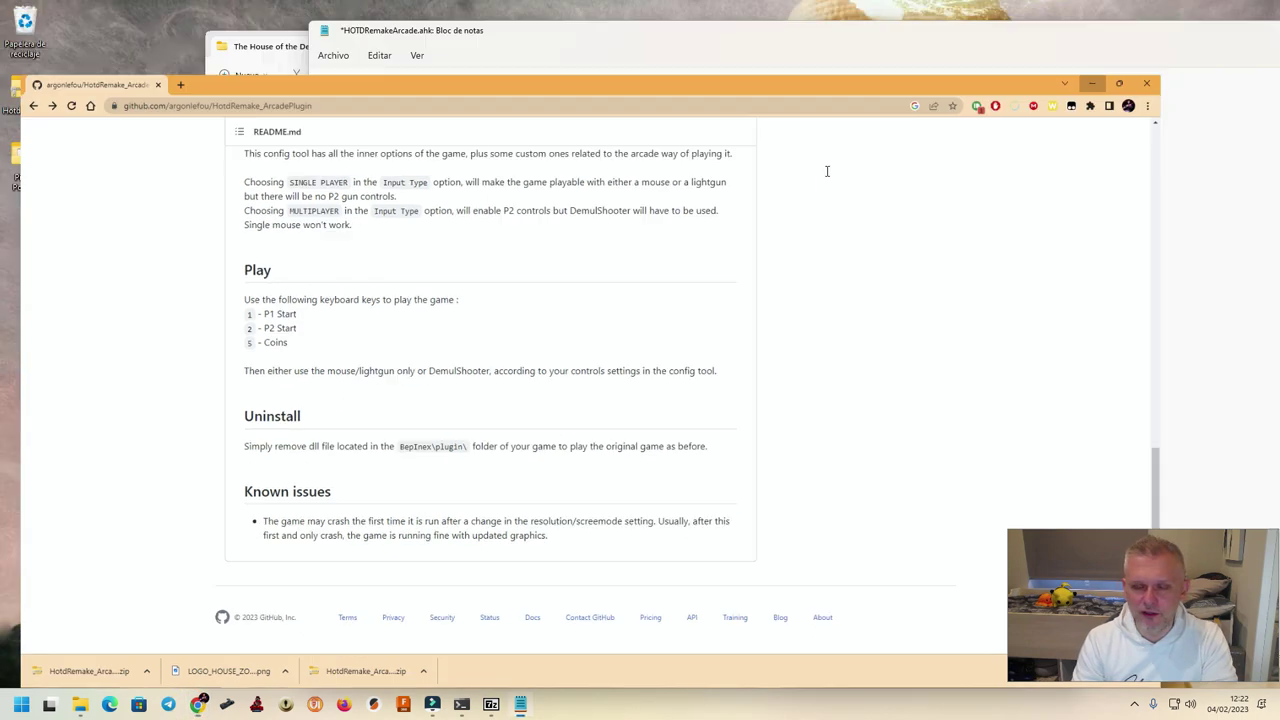
left_click(323, 265)
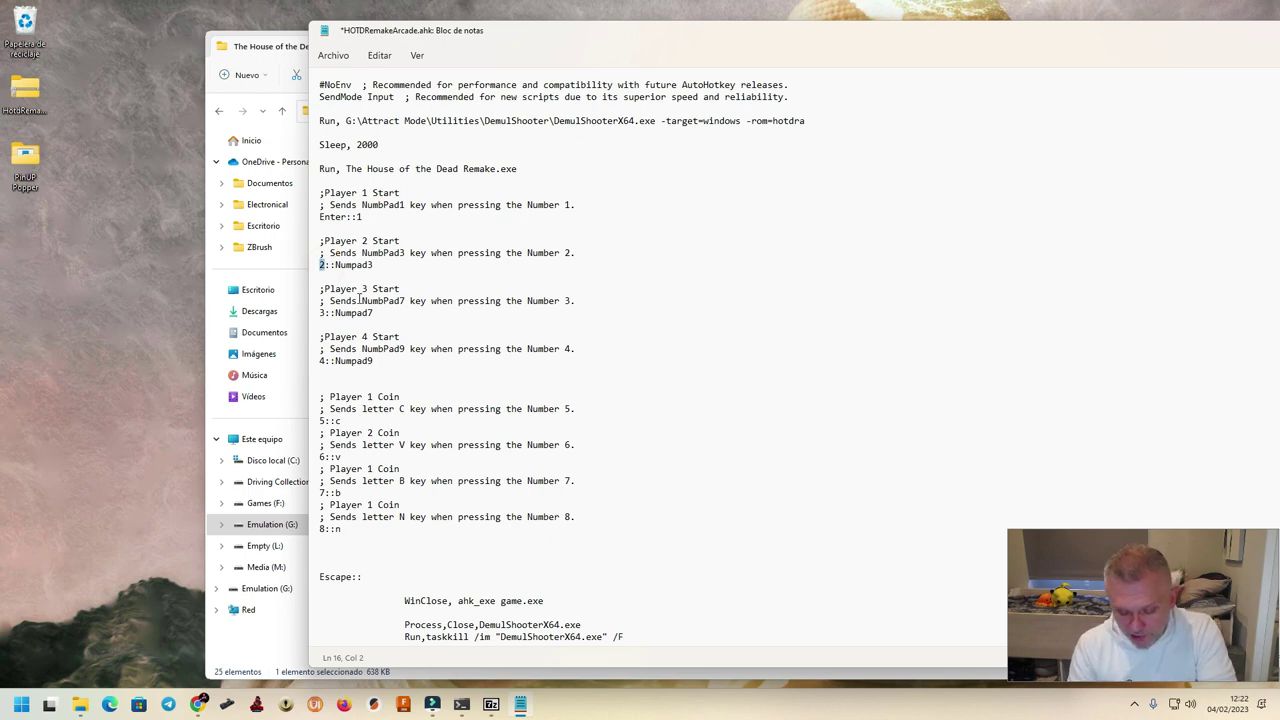
type("LCtrl")
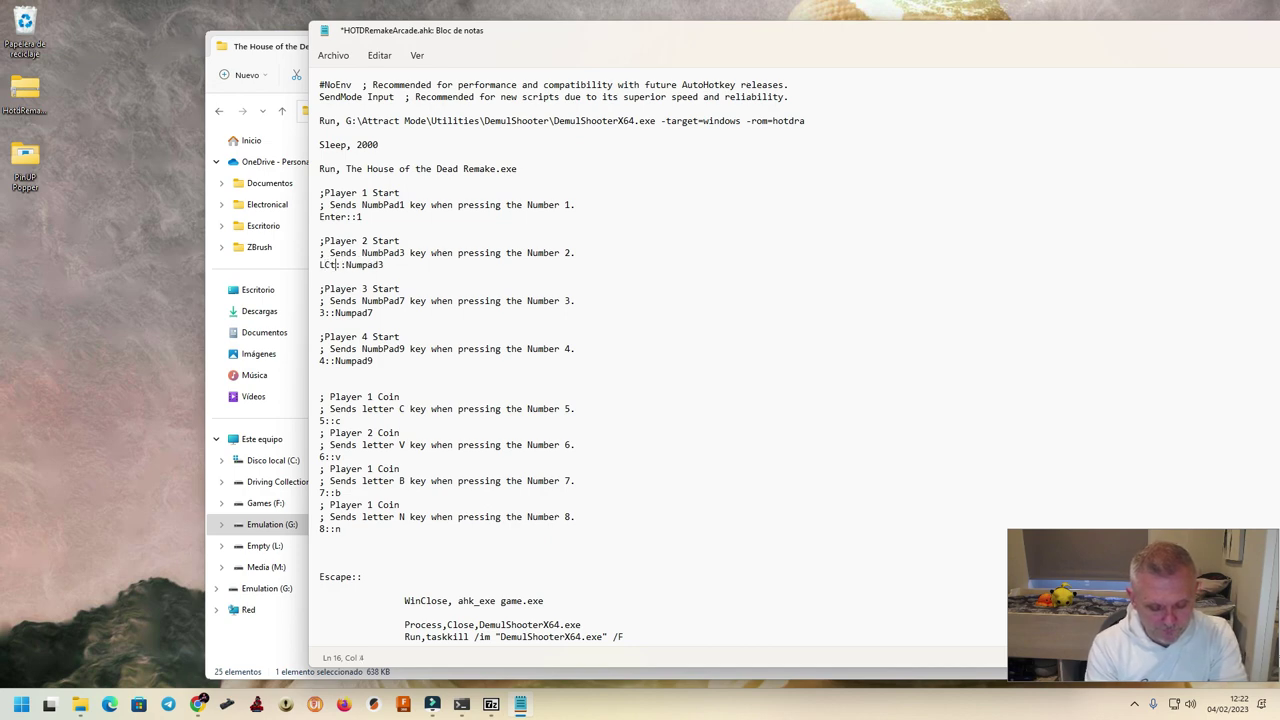
double_click(376, 266)
type("2")
Delete the comment lines of the Player 1 and Player 2 Start mappings and the blank line between the two mappings
left_click_drag(575, 253, 319, 229)
key("Delete")
left_click_drag(588, 205, 321, 193)
key("Delete")
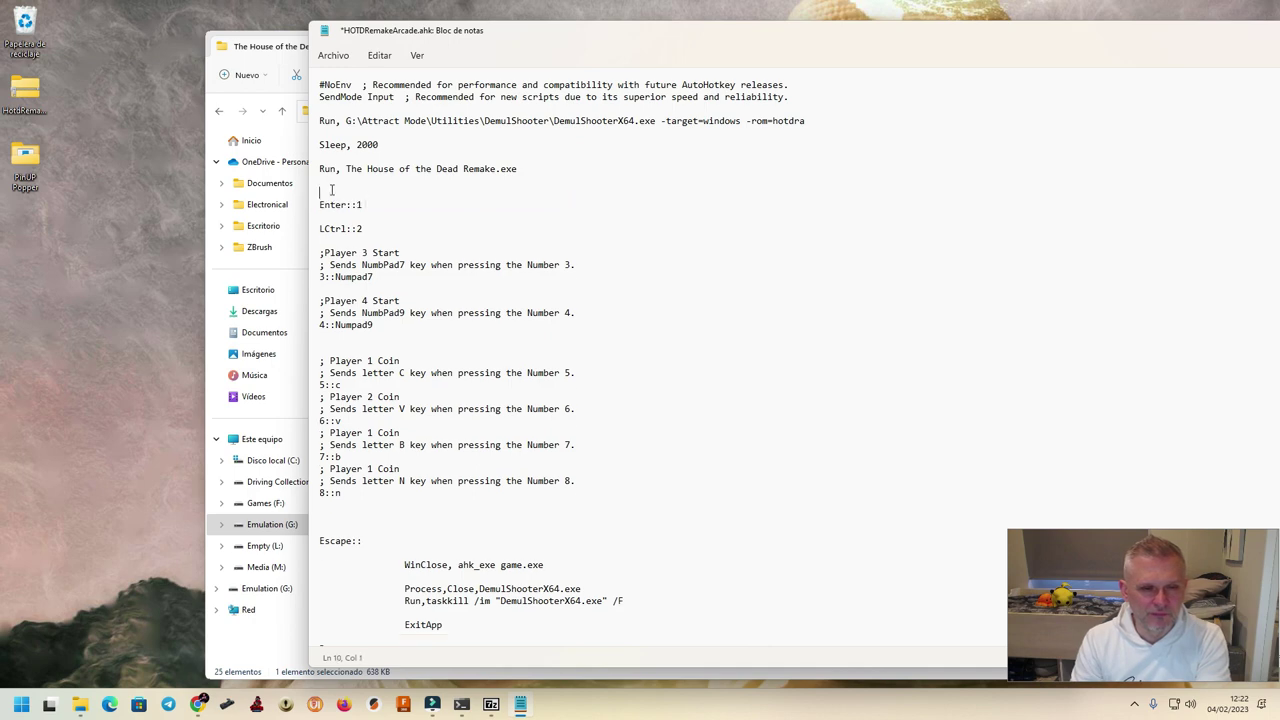
left_click(329, 215)
key("Delete")
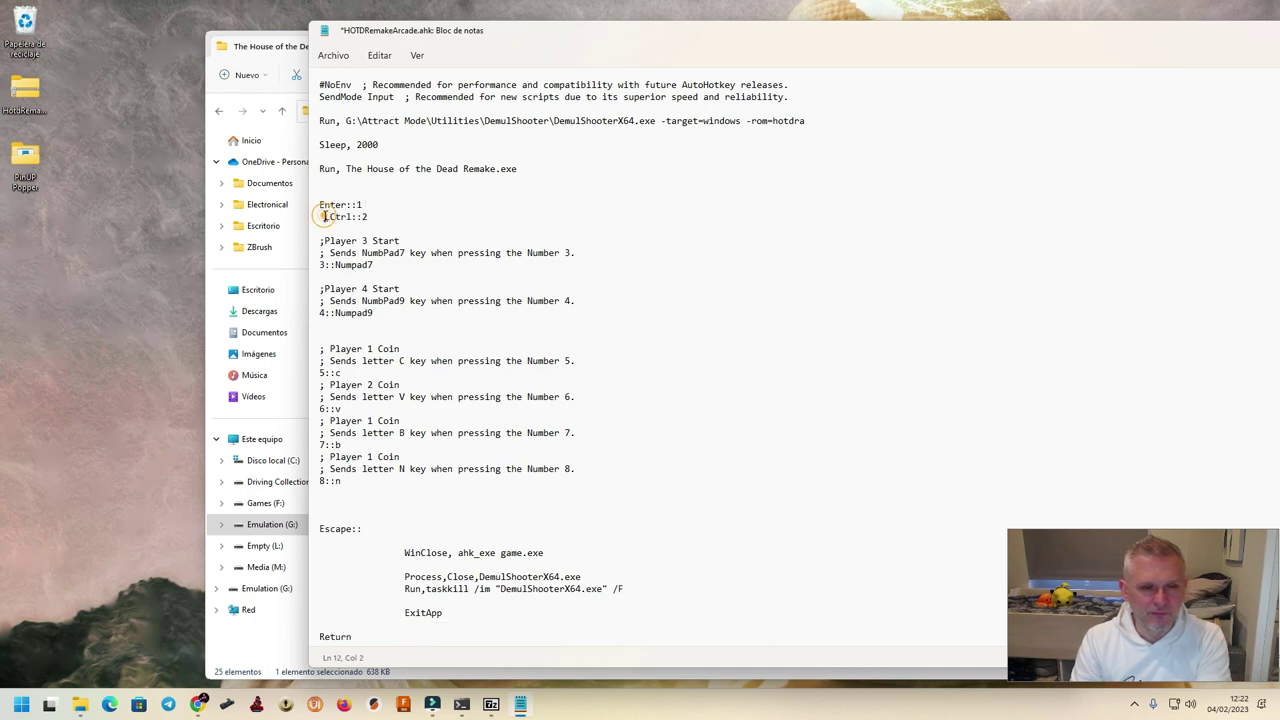
Delete the Player 3 and Player 4 Start sections and the stray character in front of LCtrl::2
left_click_drag(376, 315, 312, 234)
key("Delete")
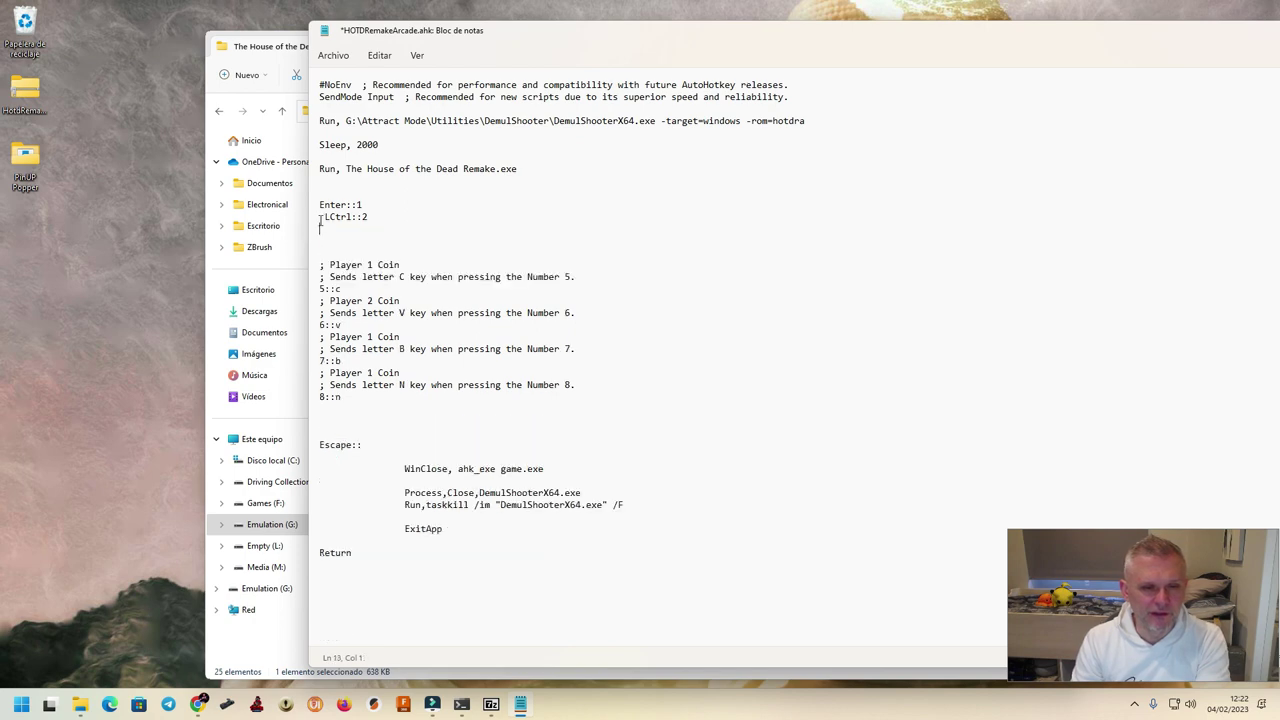
left_click(326, 216)
key("BackSpace")
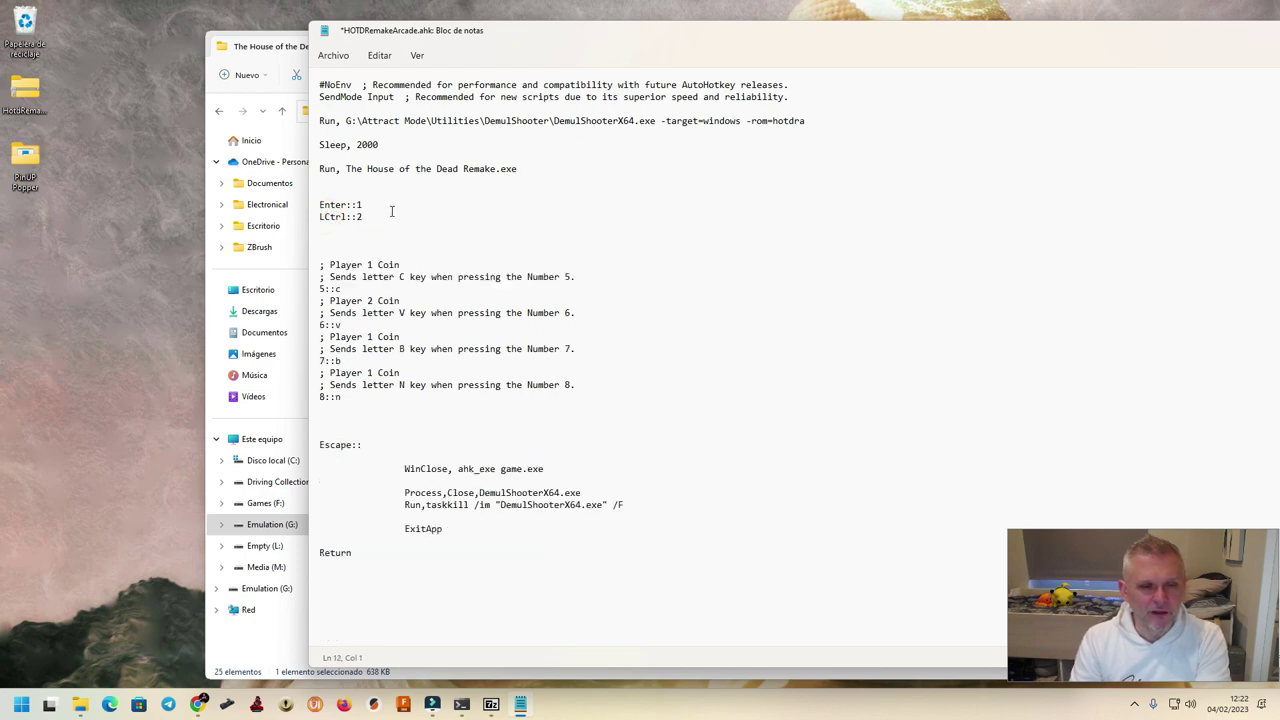
Delete the Player 1 Coin comment lines with surplus blank lines above and change that coin mapping to RShift::5
left_click_drag(585, 277, 316, 230)
key("Delete")
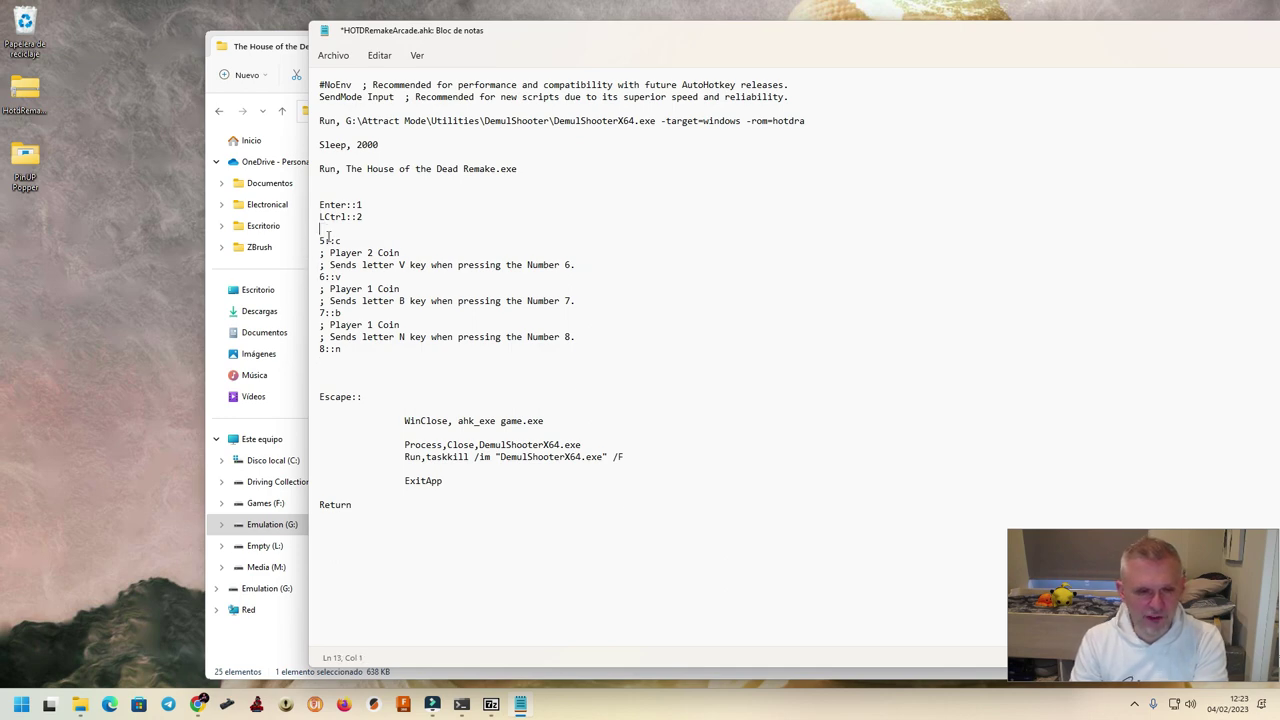
double_click(323, 240)
type("RShifr")
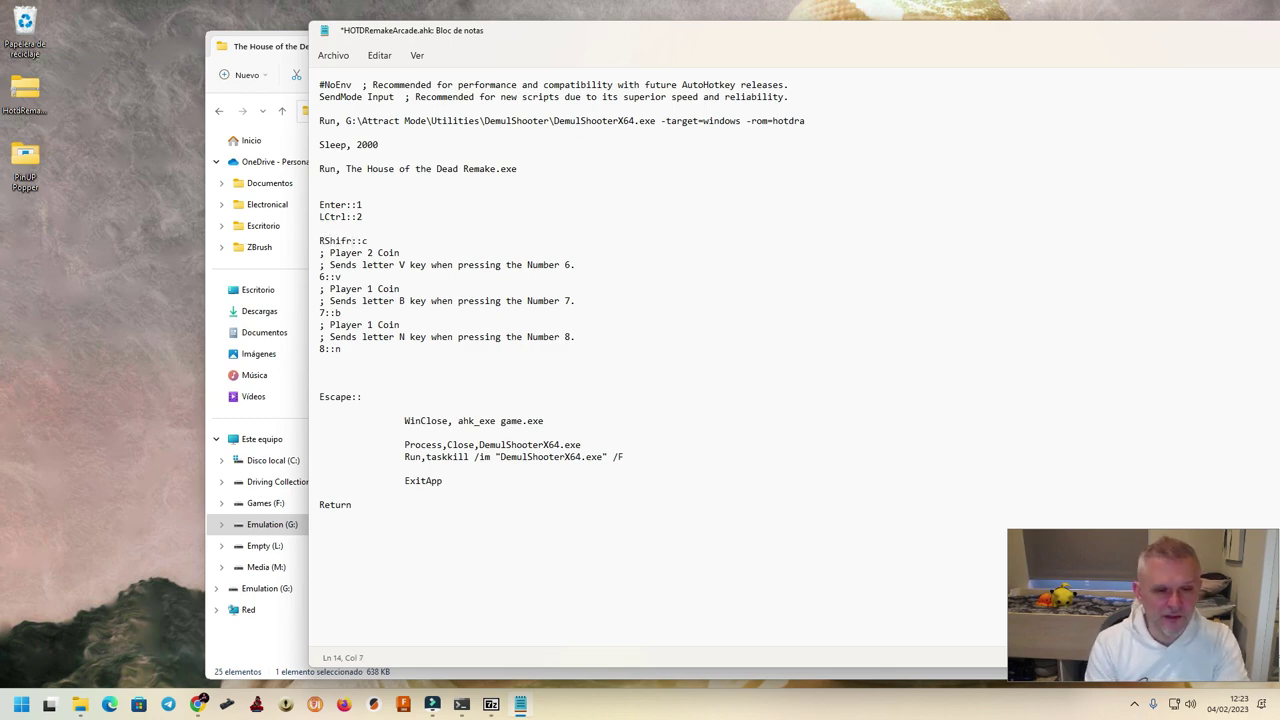
key("BackSpace")
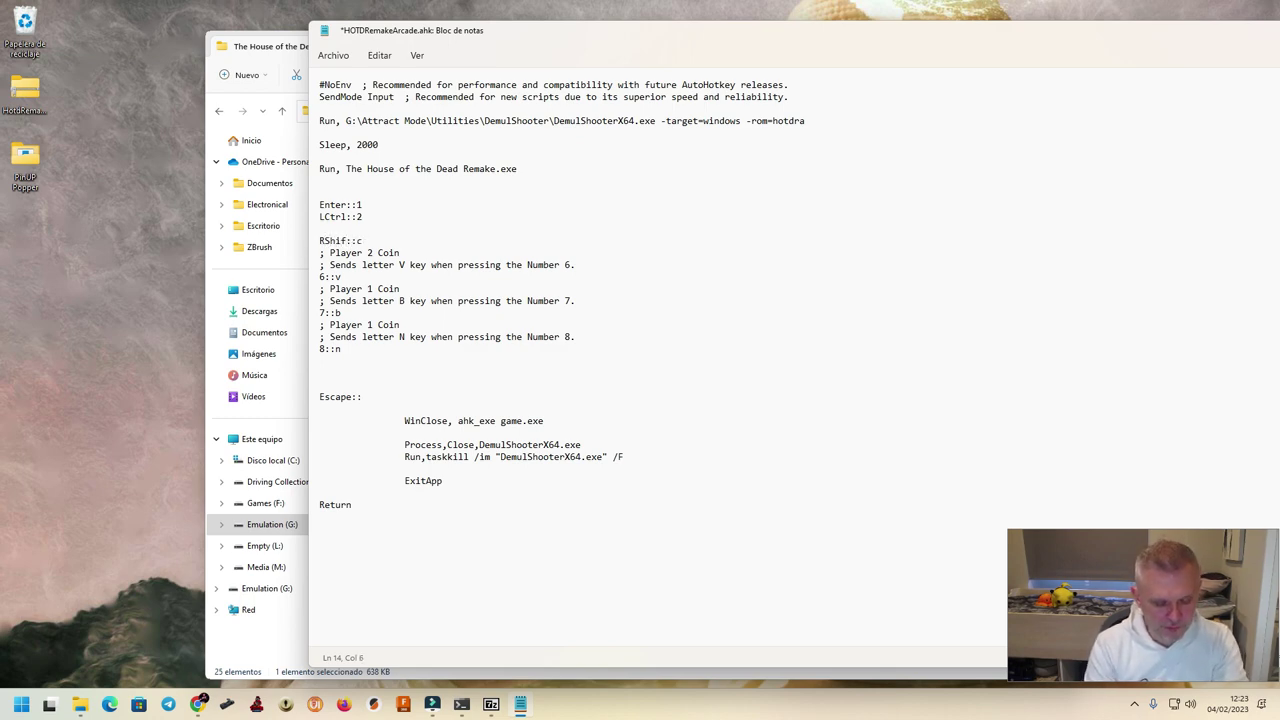
key("BackSpace")
type("5")
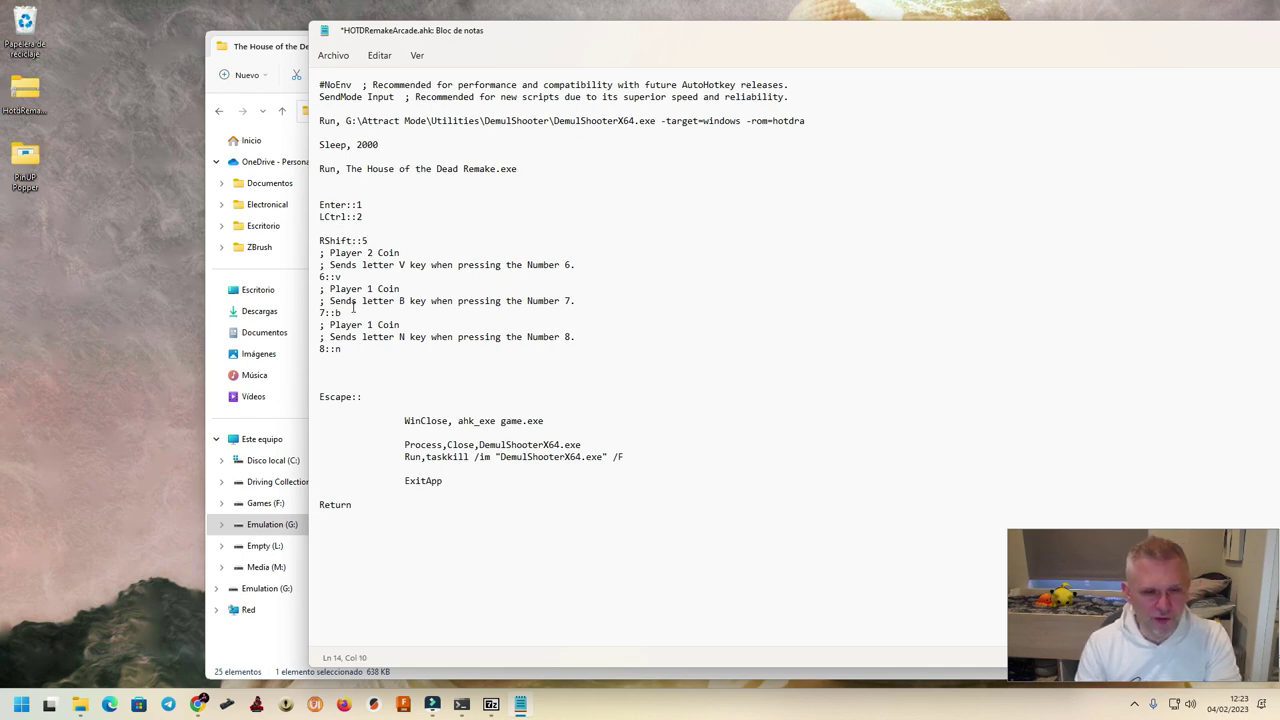
Delete the coin sections for keys 6, 7 and 8 and the surplus blank lines around RShift::5
left_click_drag(342, 349, 289, 254)
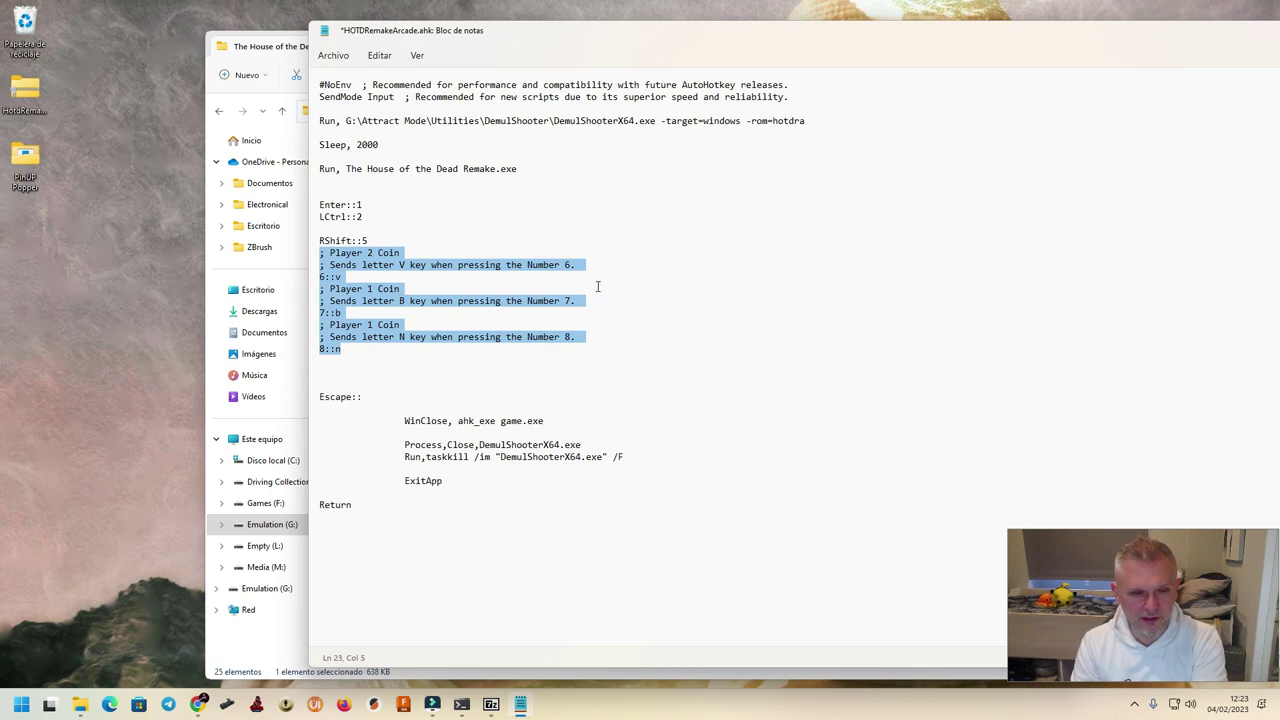
key("Delete")
left_click(321, 229)
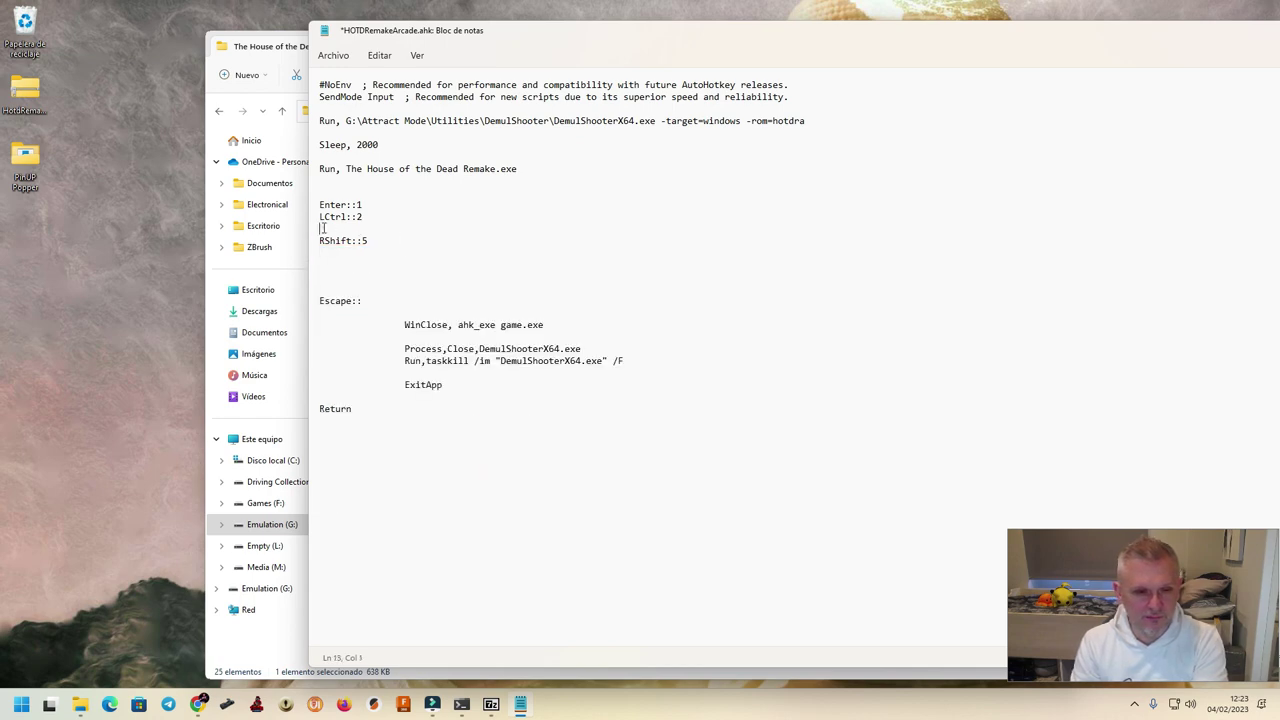
key("Delete")
left_click(320, 242)
key("Delete")
key("Delete")
key("Delete")
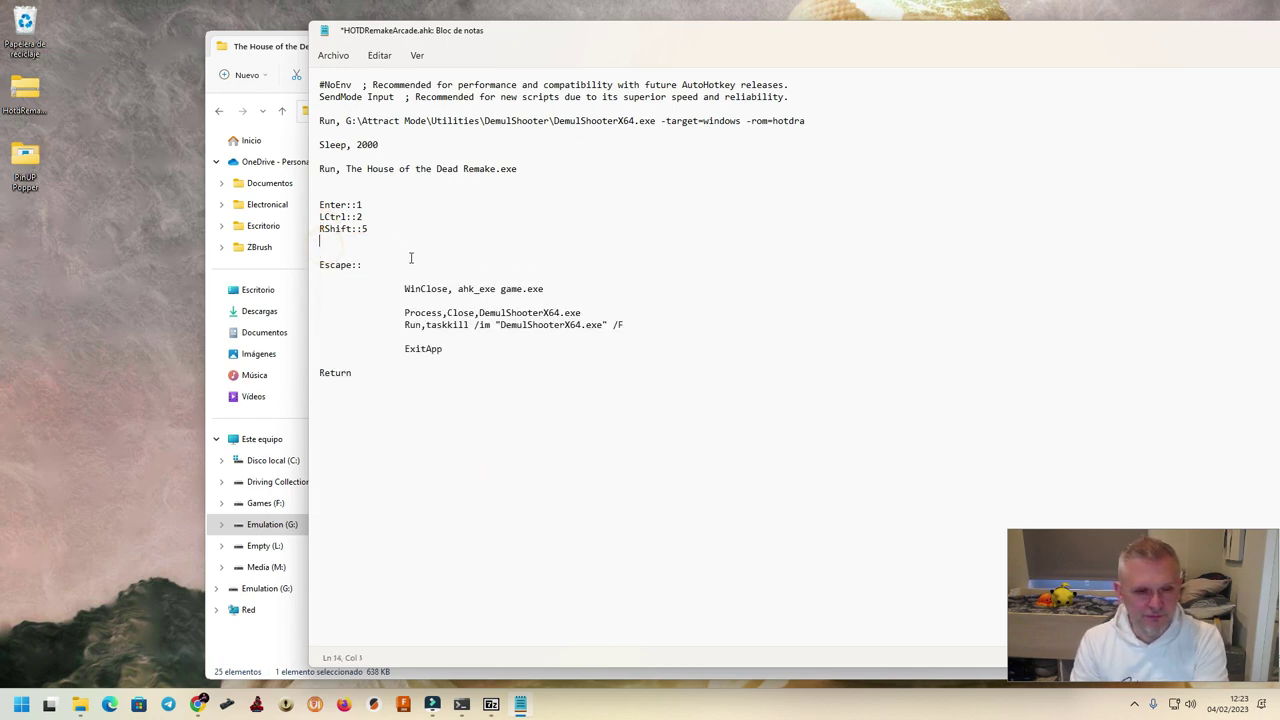
Replace game.exe in the WinClose line with The House of the Dead Remake.exe, then save and close the script
double_click(346, 205)
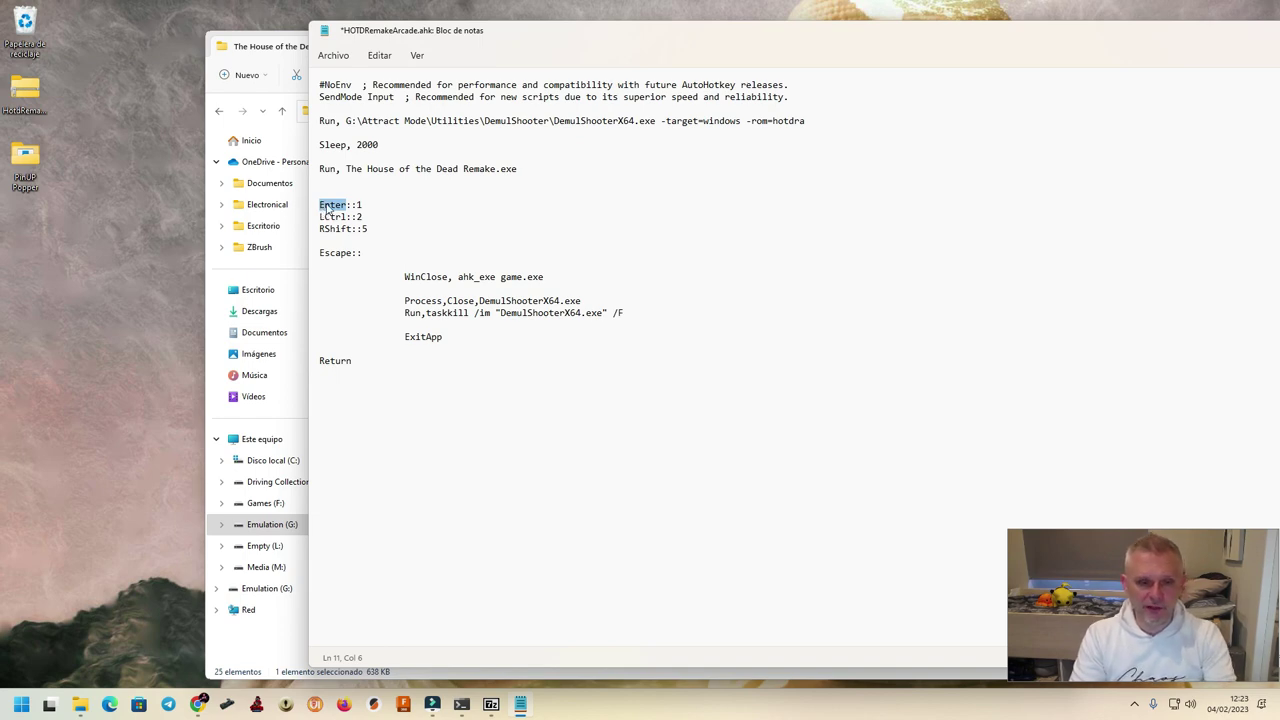
double_click(358, 205)
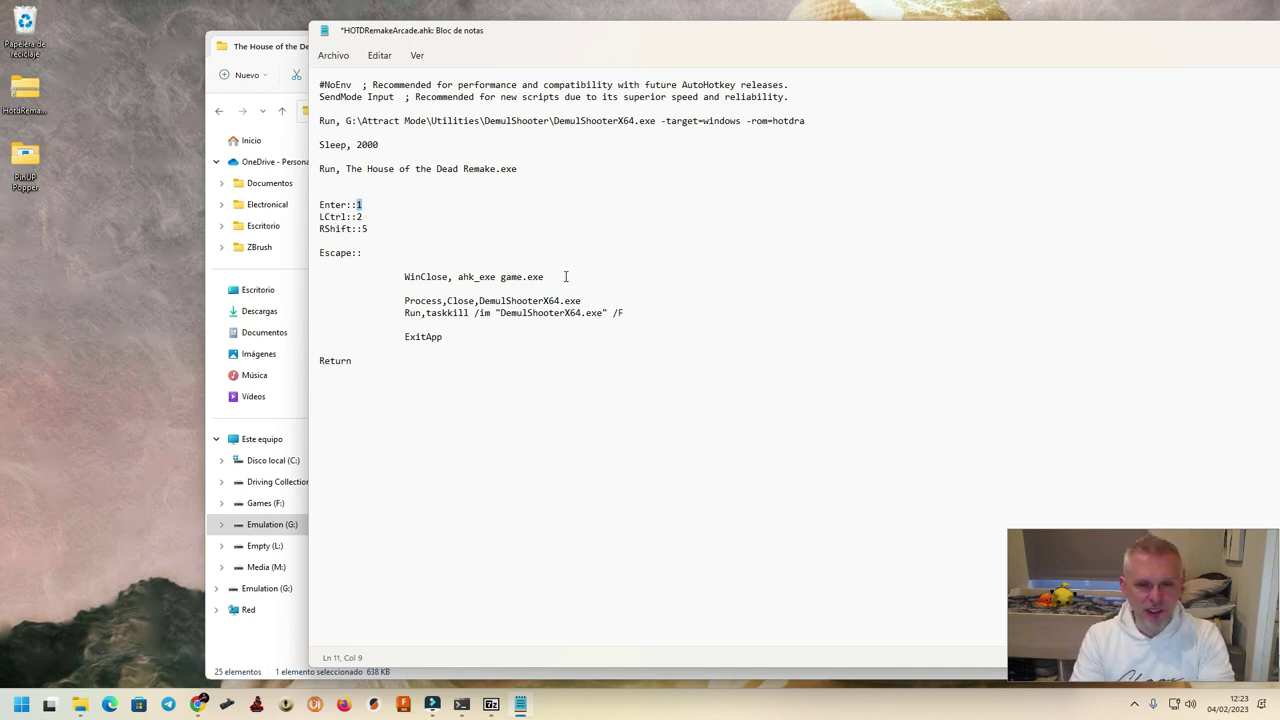
left_click_drag(540, 32, 683, 35)
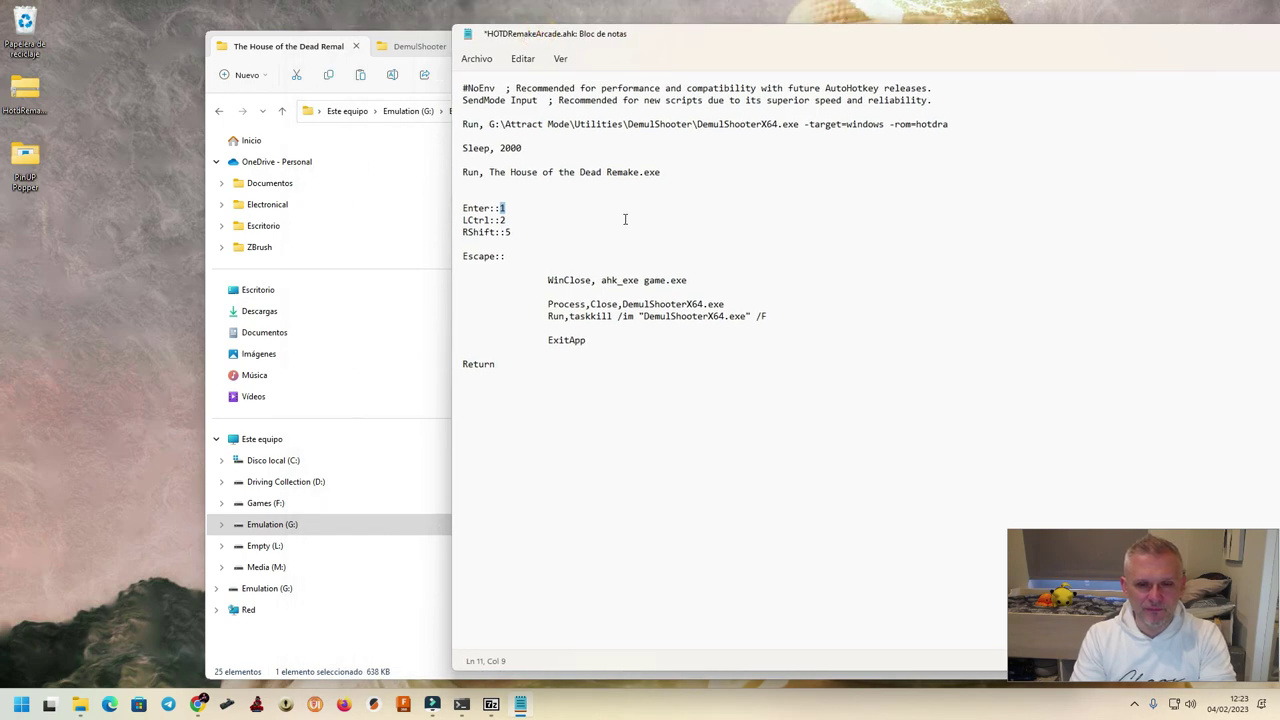
left_click_drag(657, 172, 490, 172)
key("ctrl+c")
left_click_drag(688, 280, 646, 285)
key("ctrl+v")
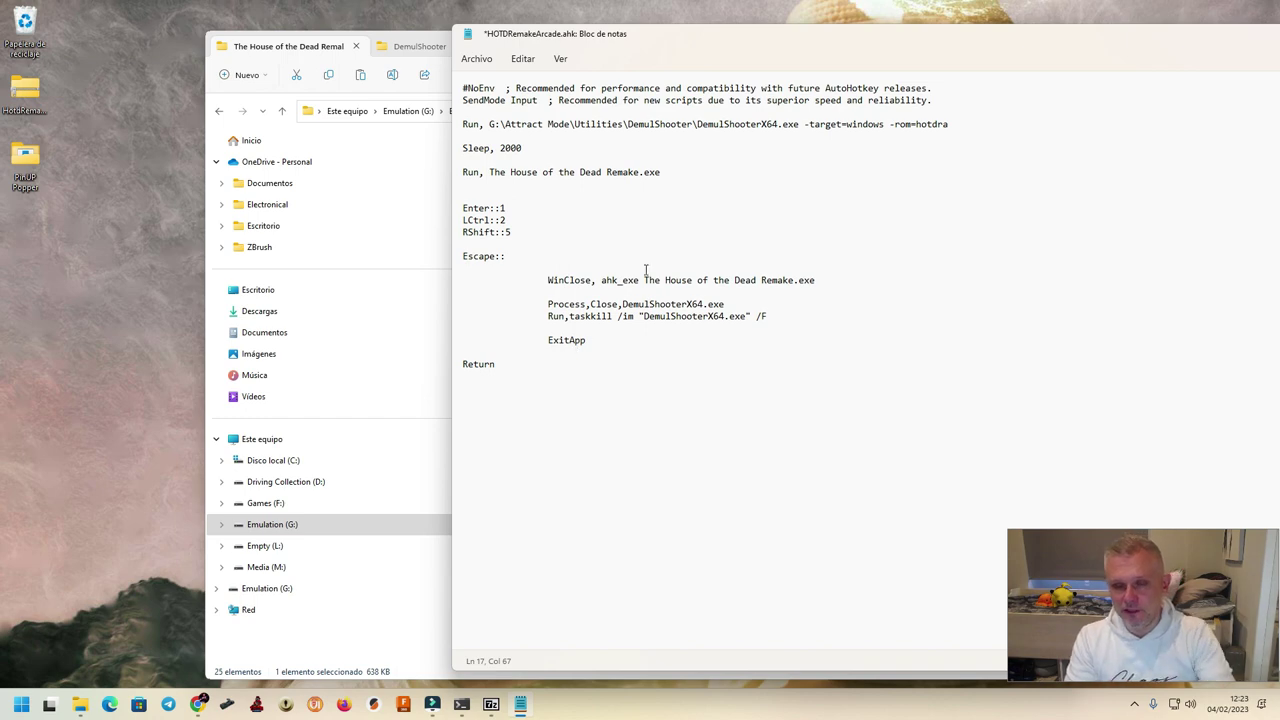
left_click(476, 58)
left_click(497, 147)
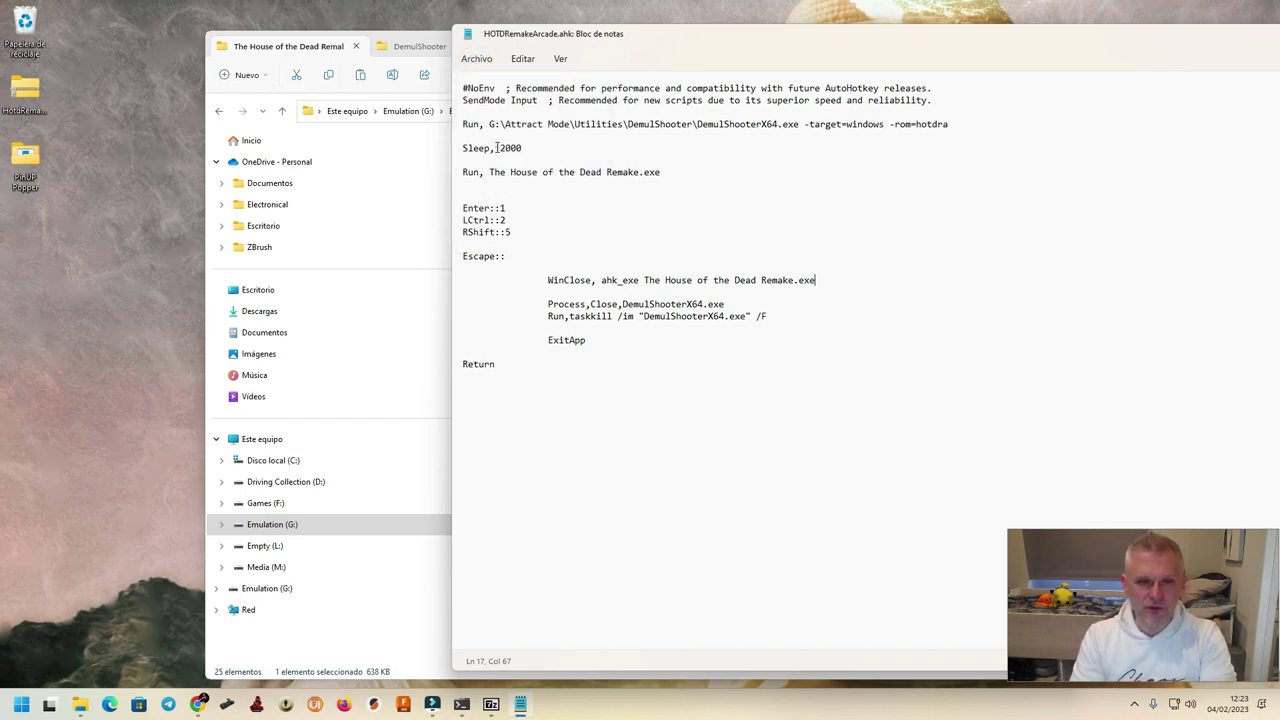
double_click(472, 38)
Run HOTDRemakeArcade.ahk from the game folder to test it and check the hidden system tray icons
left_click_drag(660, 56, 572, 29)
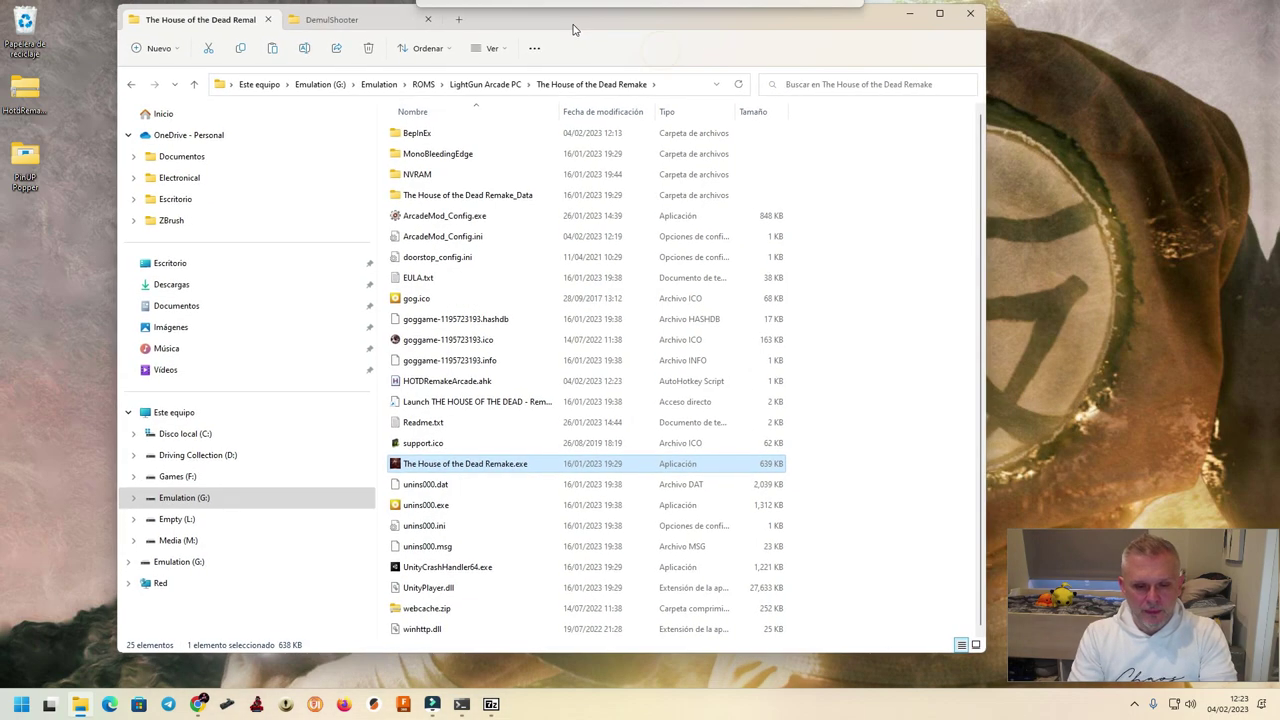
left_click(1133, 708)
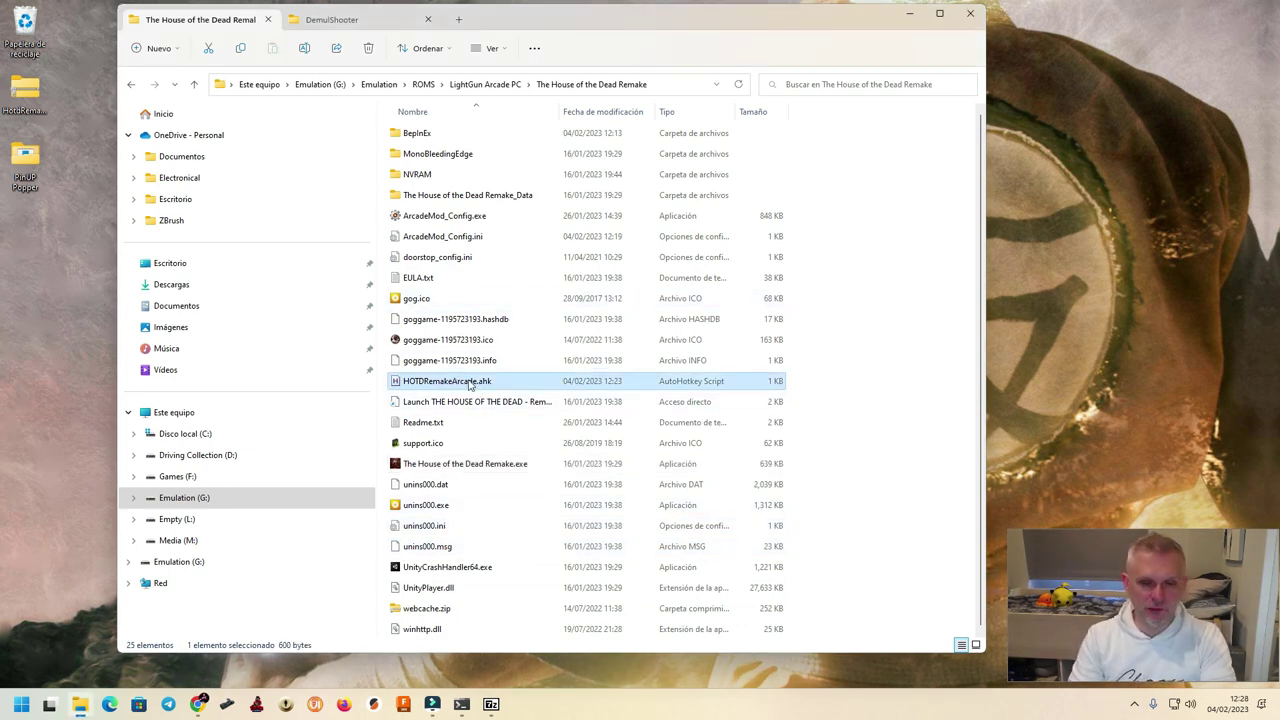
double_click(468, 383)
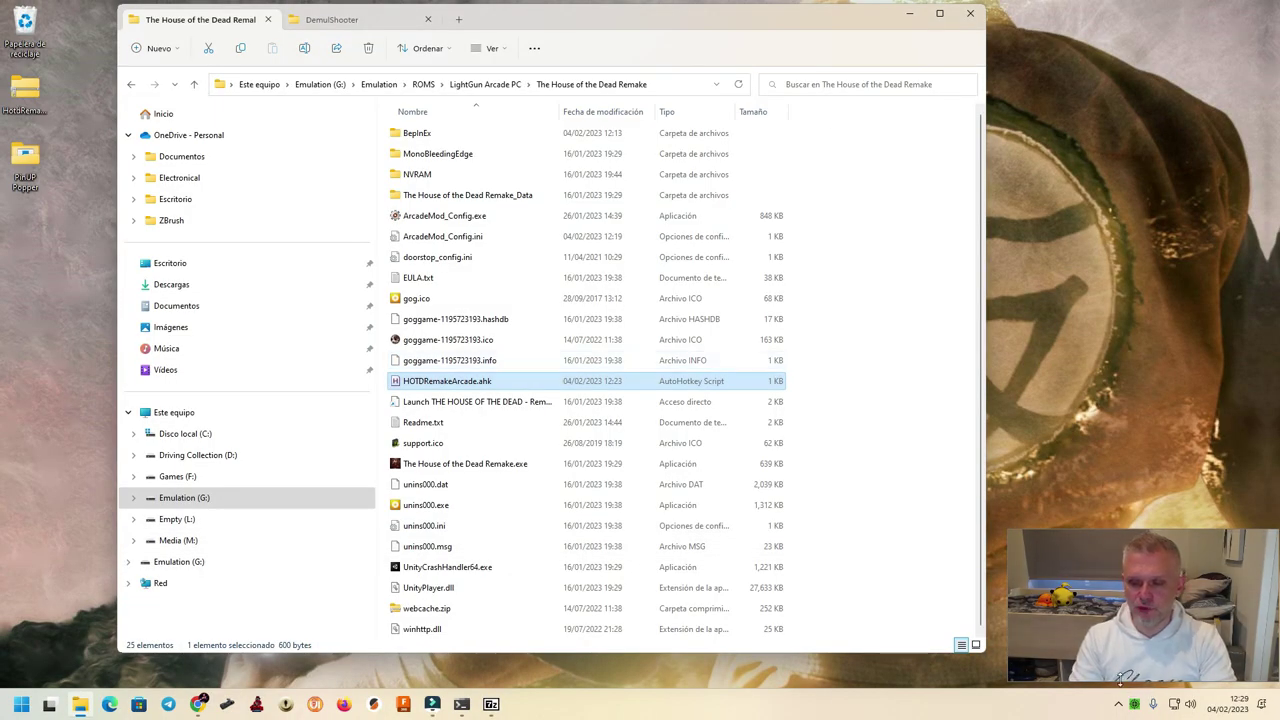
left_click(1135, 705)
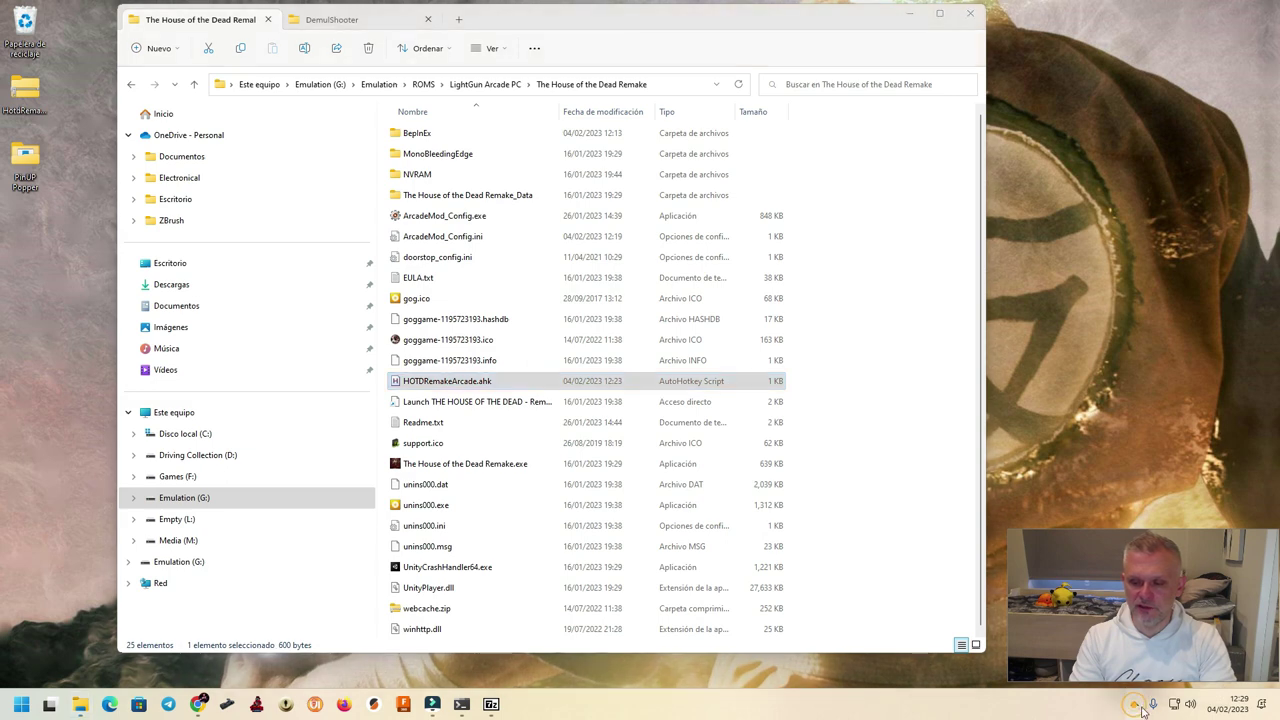
Compile HOTDRemakeArcade.ahk into an executable and select the resulting HOTDRemakeArcade.exe
left_click(473, 387)
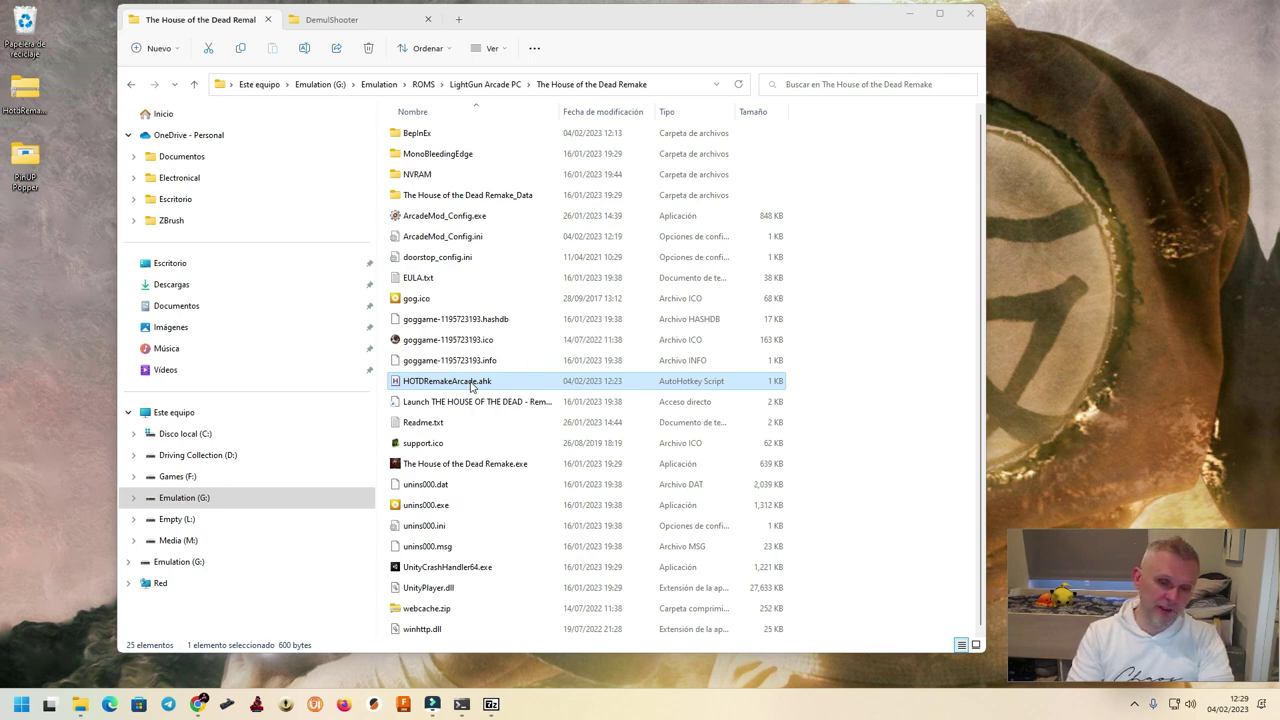
right_click(473, 387)
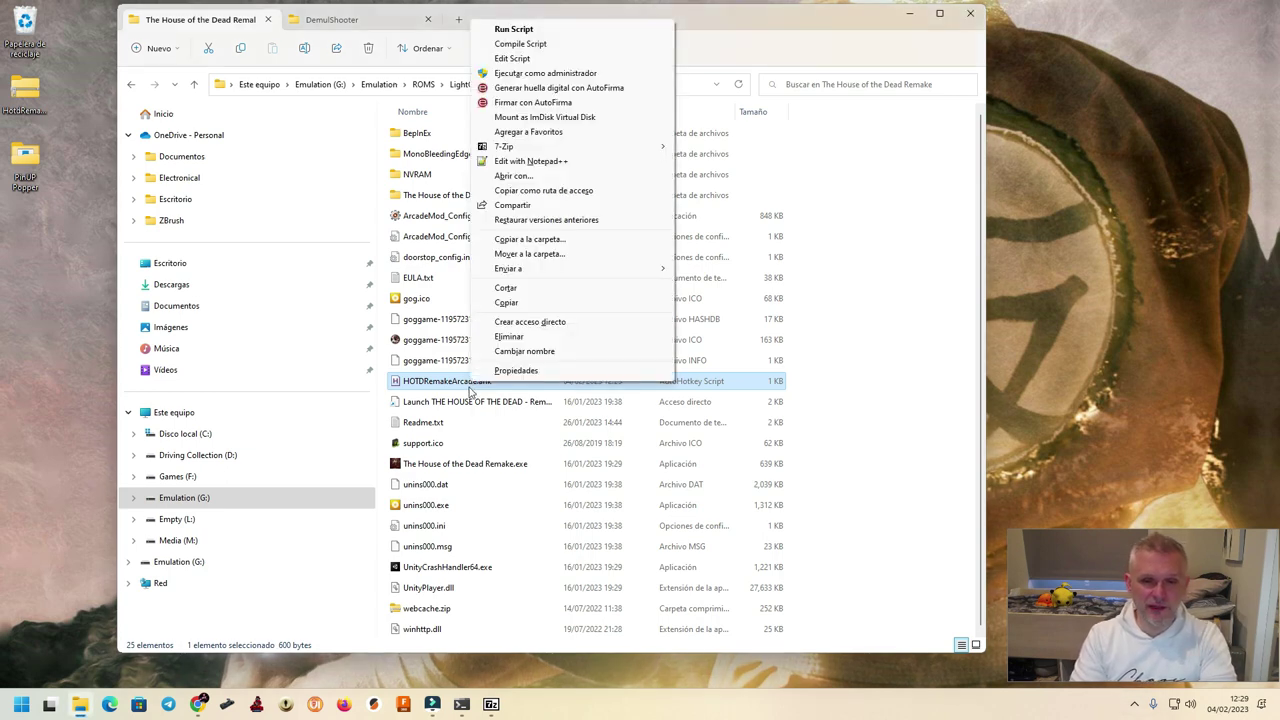
left_click(530, 46)
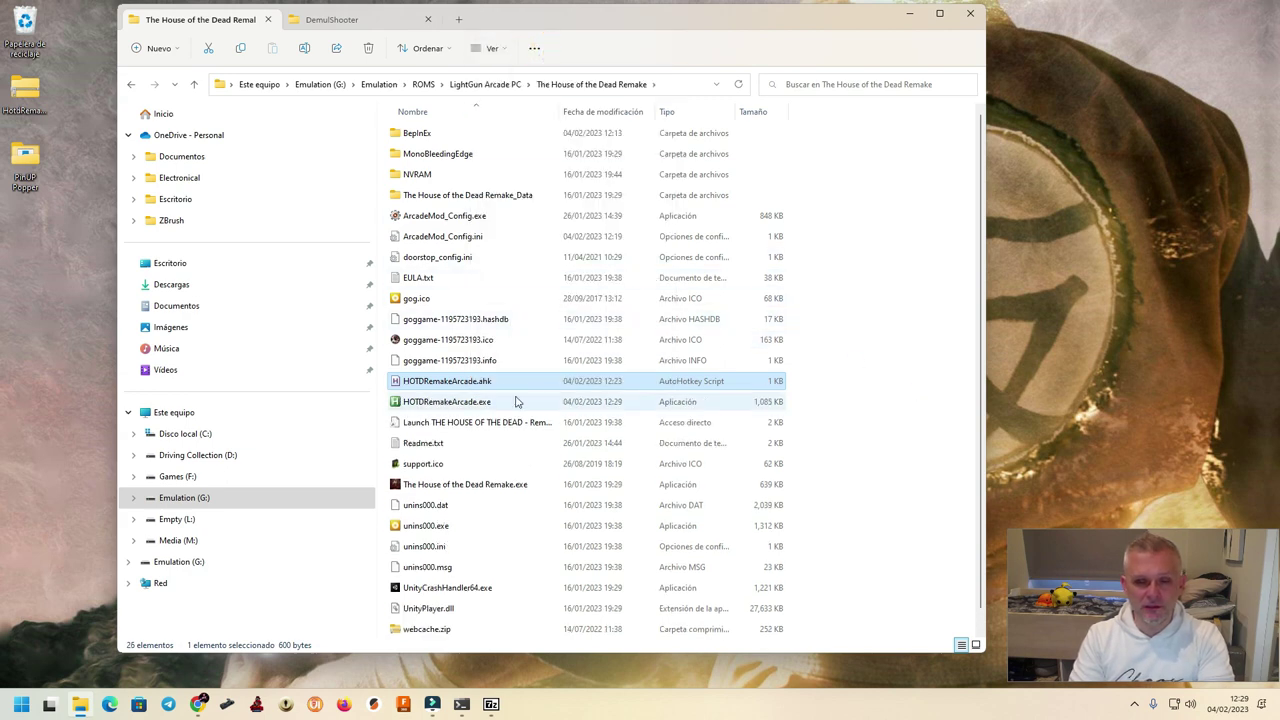
left_click(479, 403)
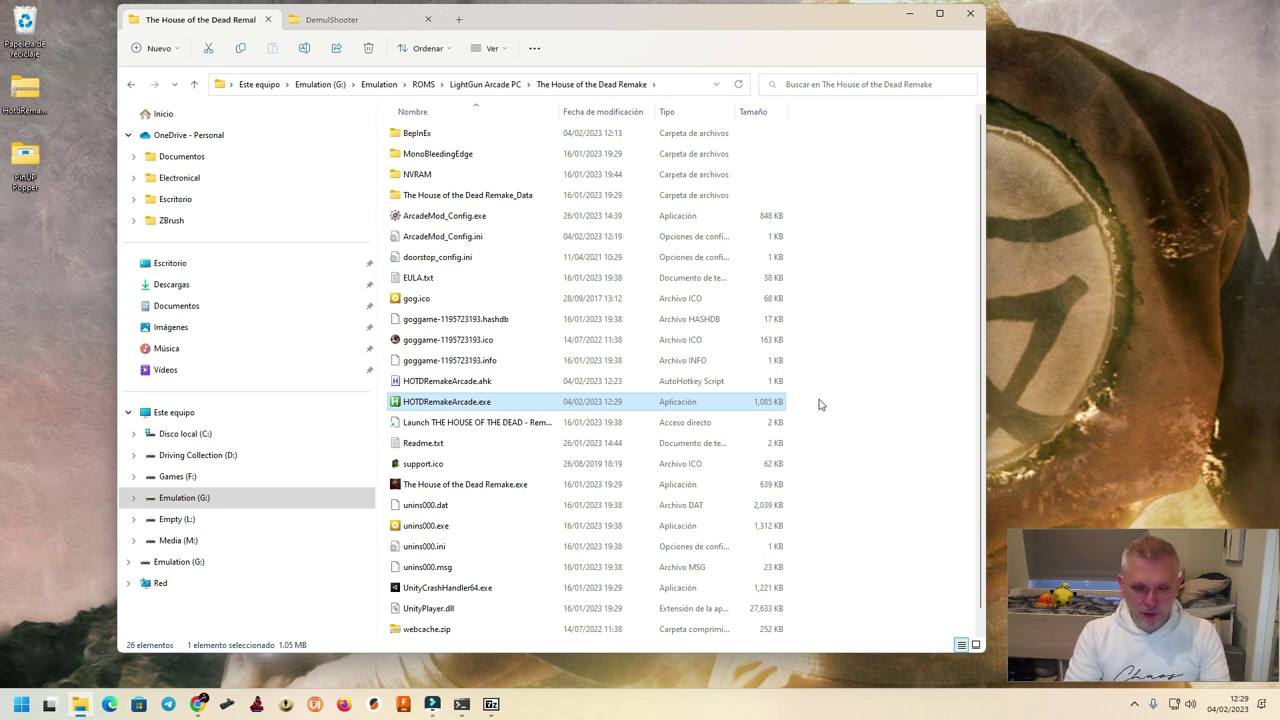
Switch to RocketLauncherUI and open the PCLauncher module's system settings for the ArcadePC Lightgun system
left_click(315, 705)
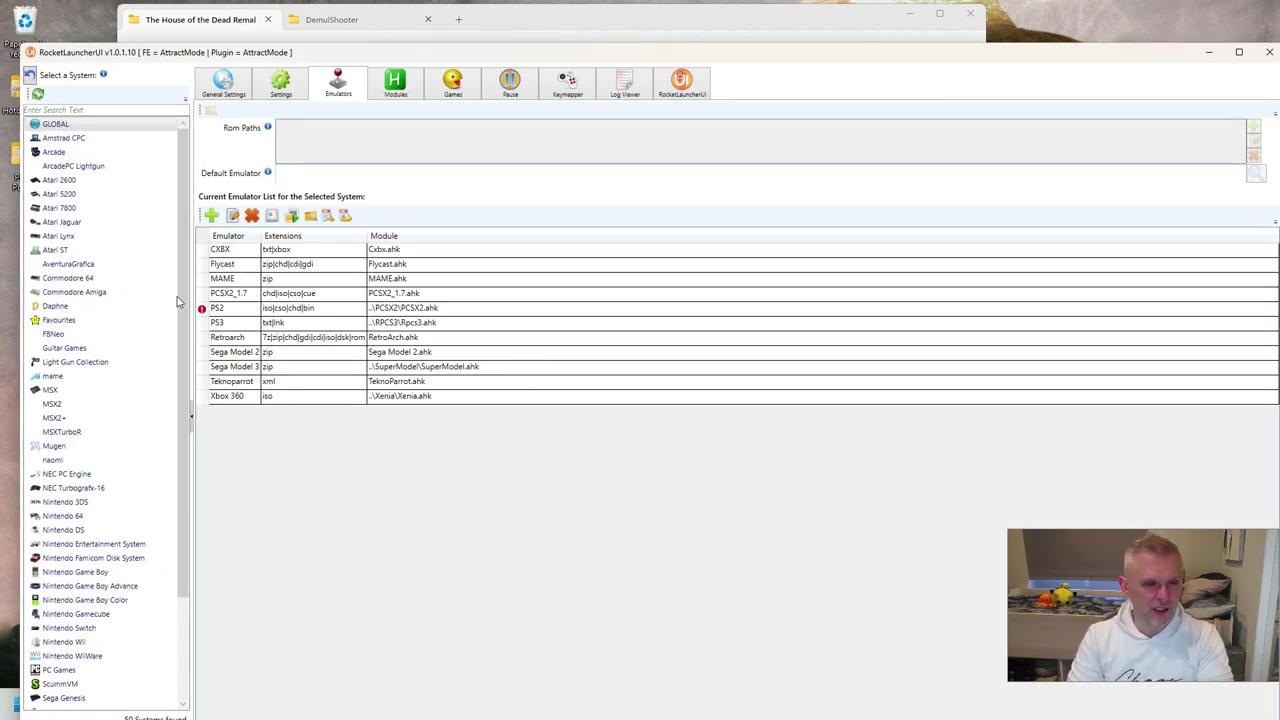
left_click(82, 166)
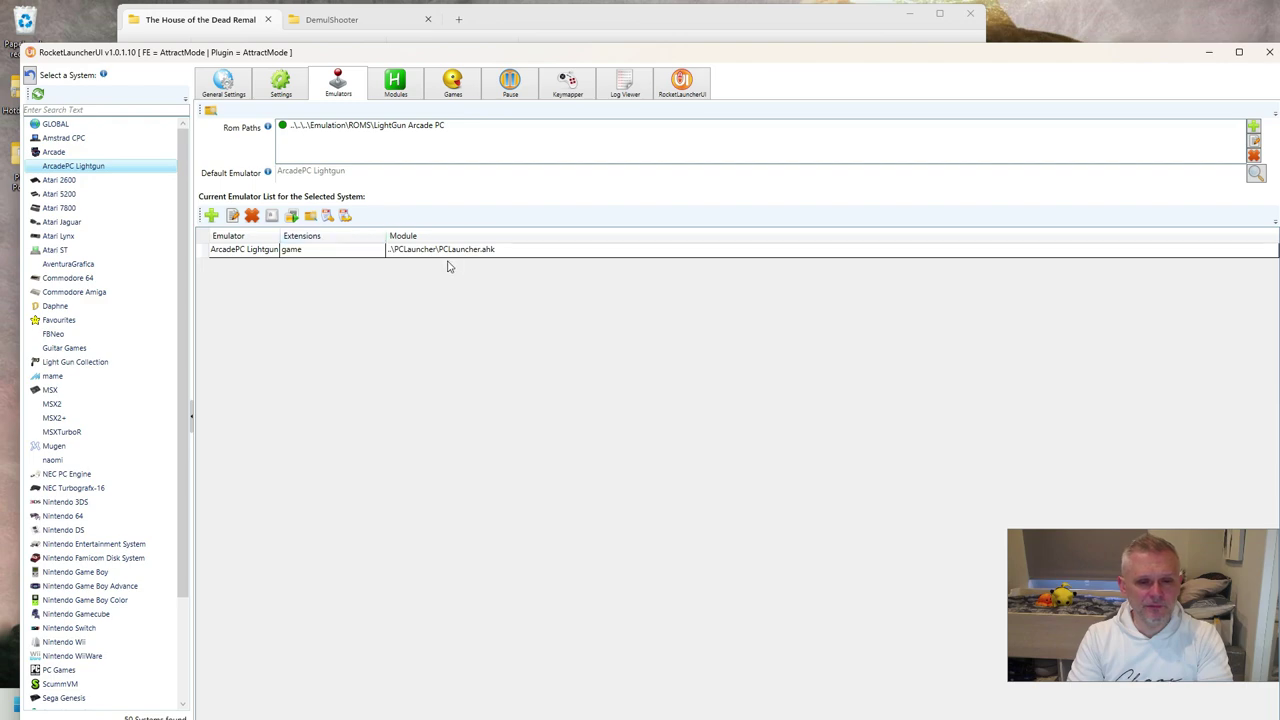
left_click(328, 217)
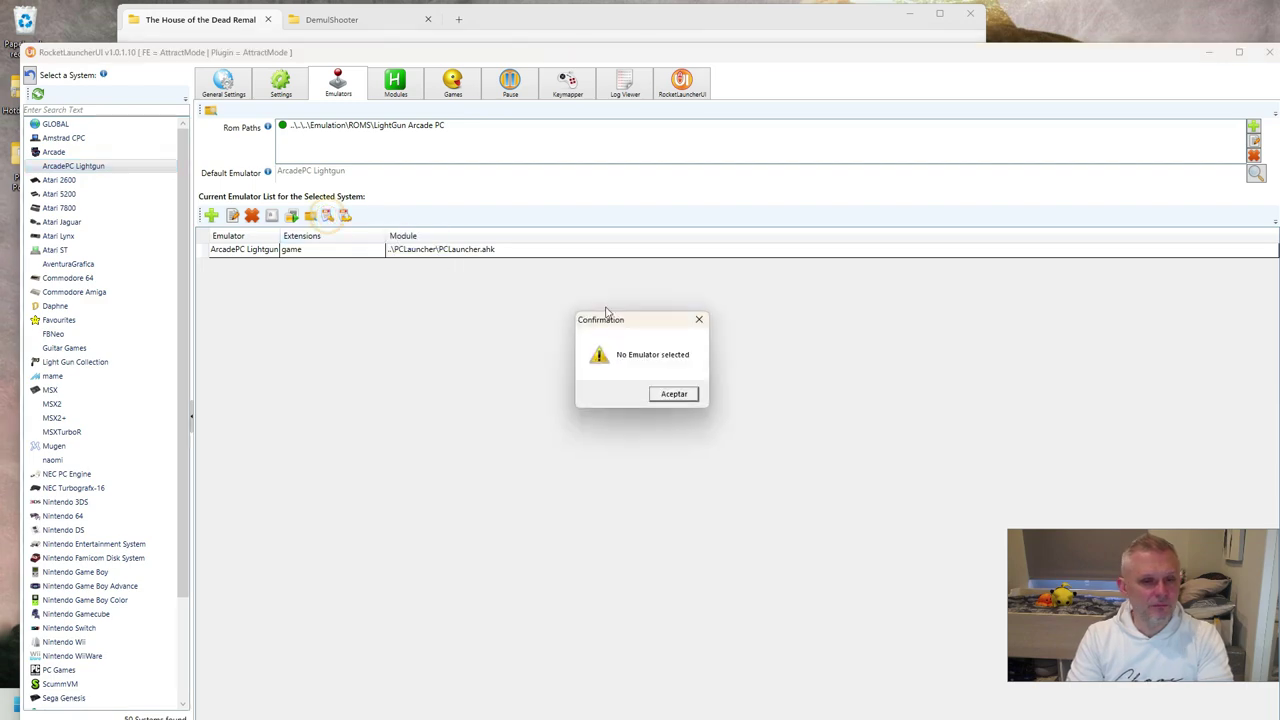
left_click(686, 390)
left_click(395, 252)
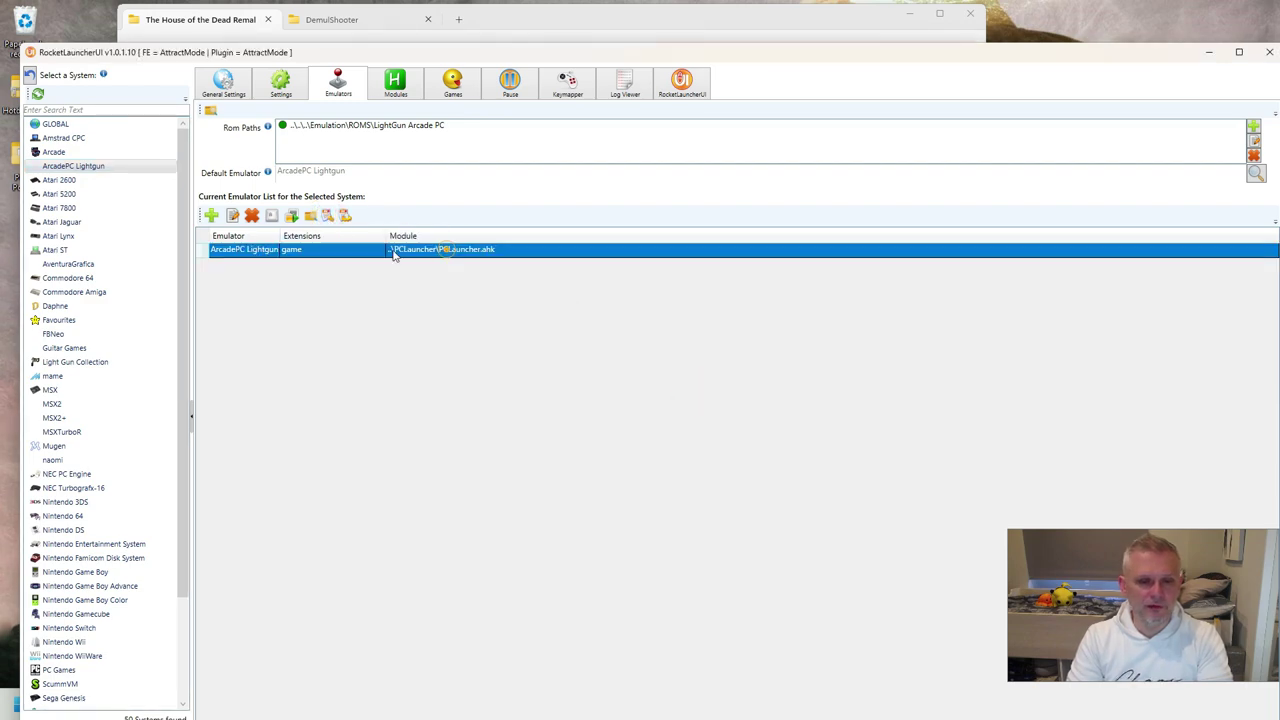
left_click(345, 216)
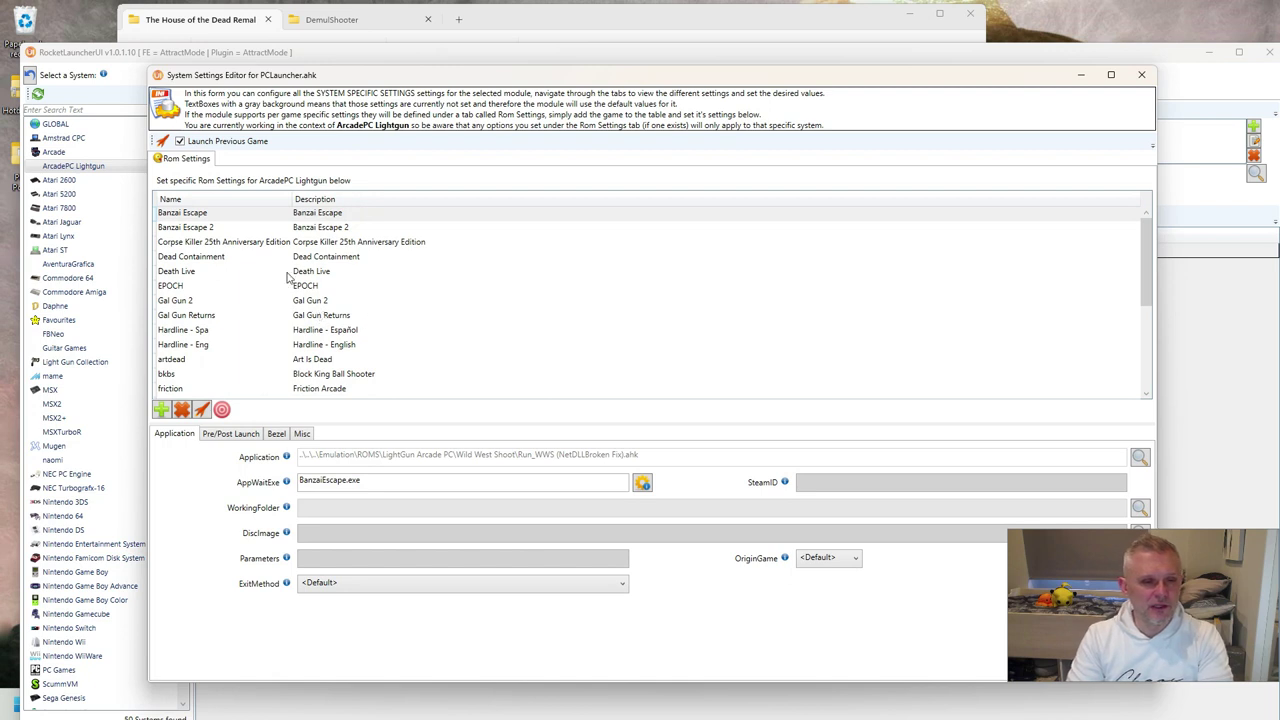
Examine the application, AppWaitExe, FadeTitle and DemulShooter settings of the hotdra entry
scroll(284, 280, "down", 5)
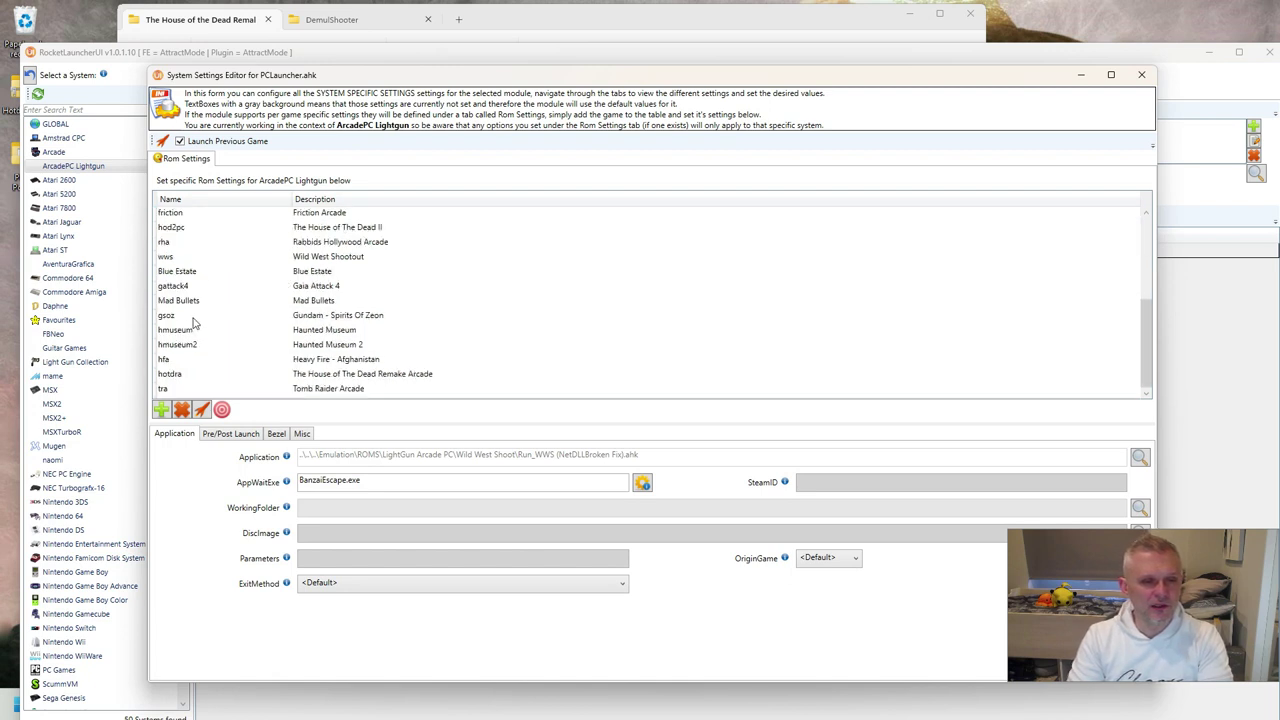
left_click(405, 376)
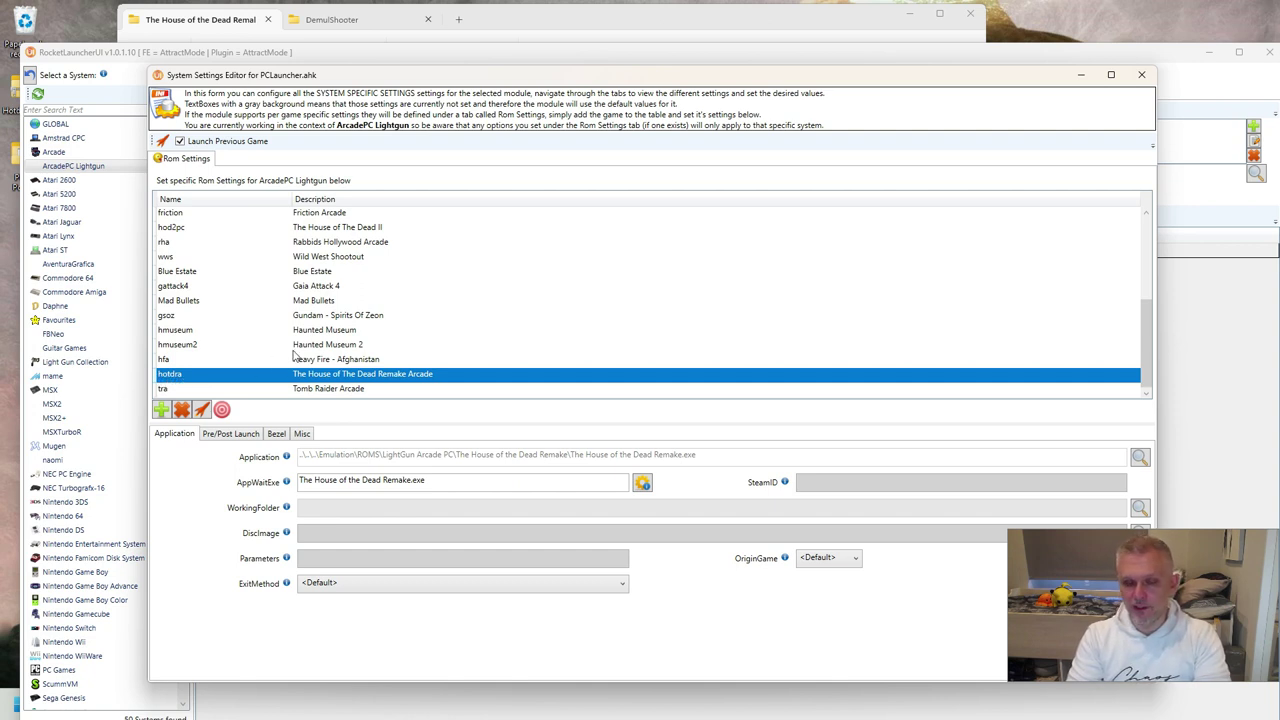
left_click(700, 457)
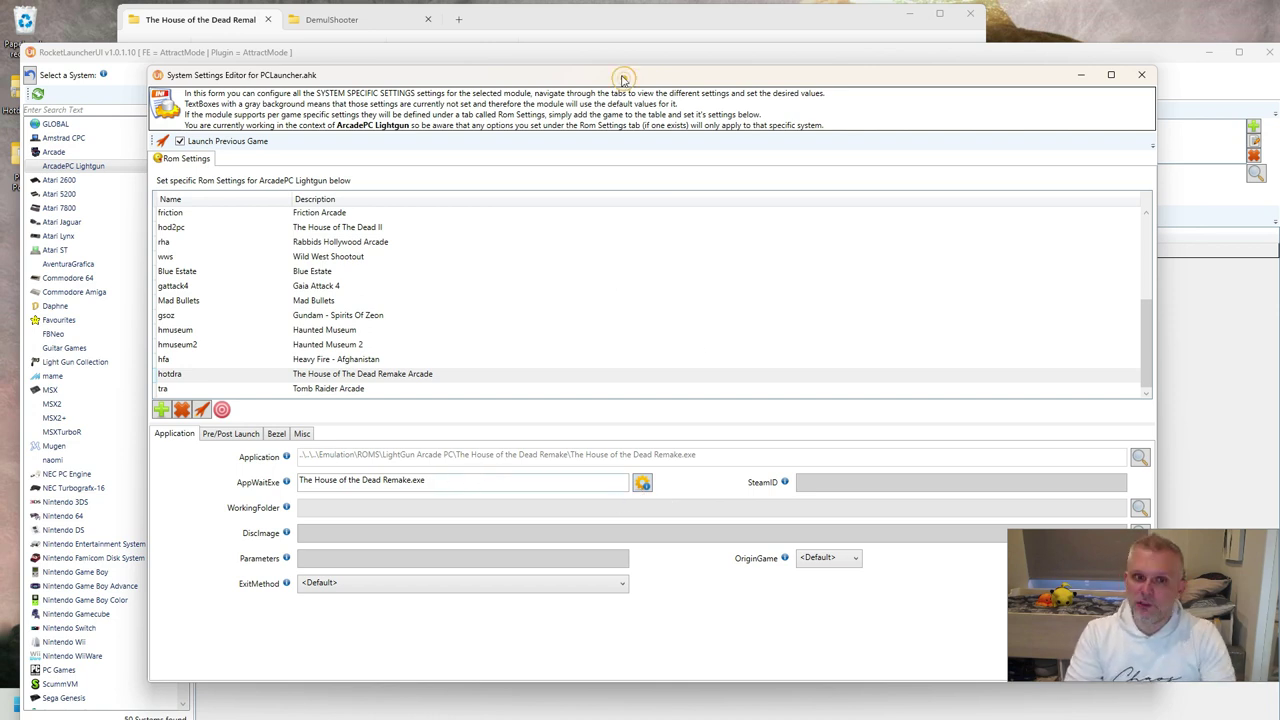
left_click_drag(624, 76, 610, 47)
left_click(432, 453)
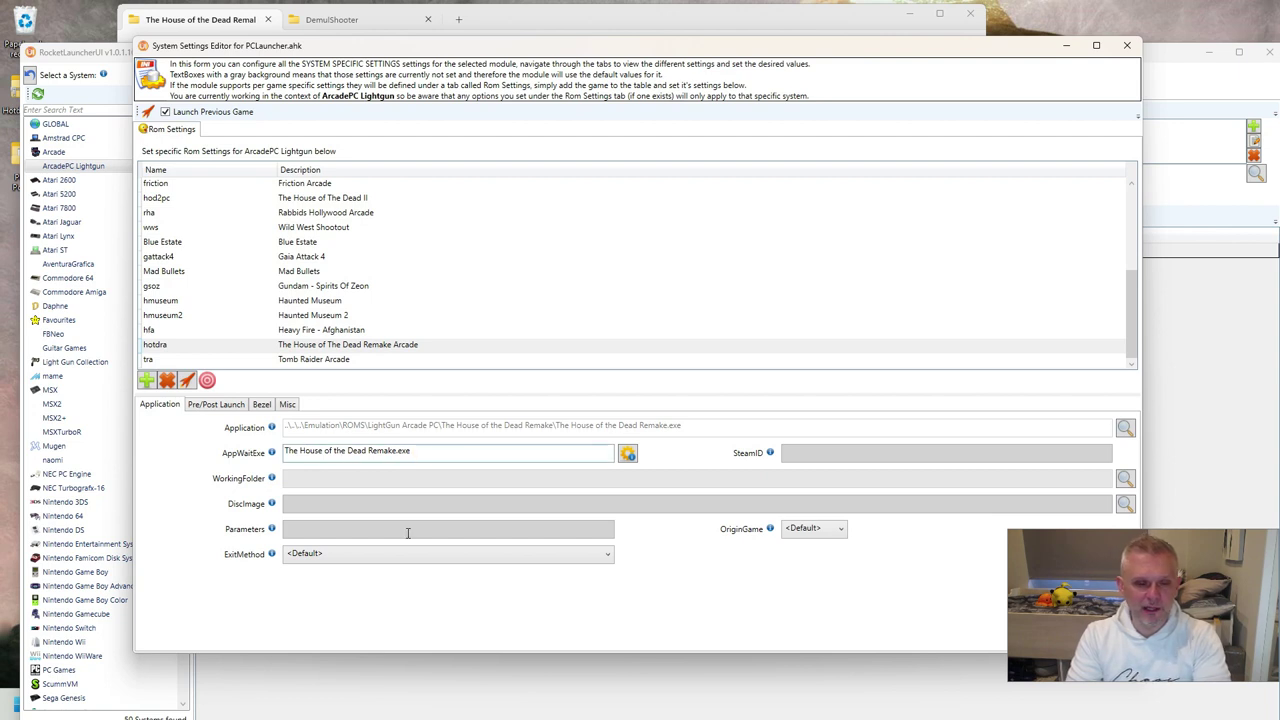
left_click(287, 405)
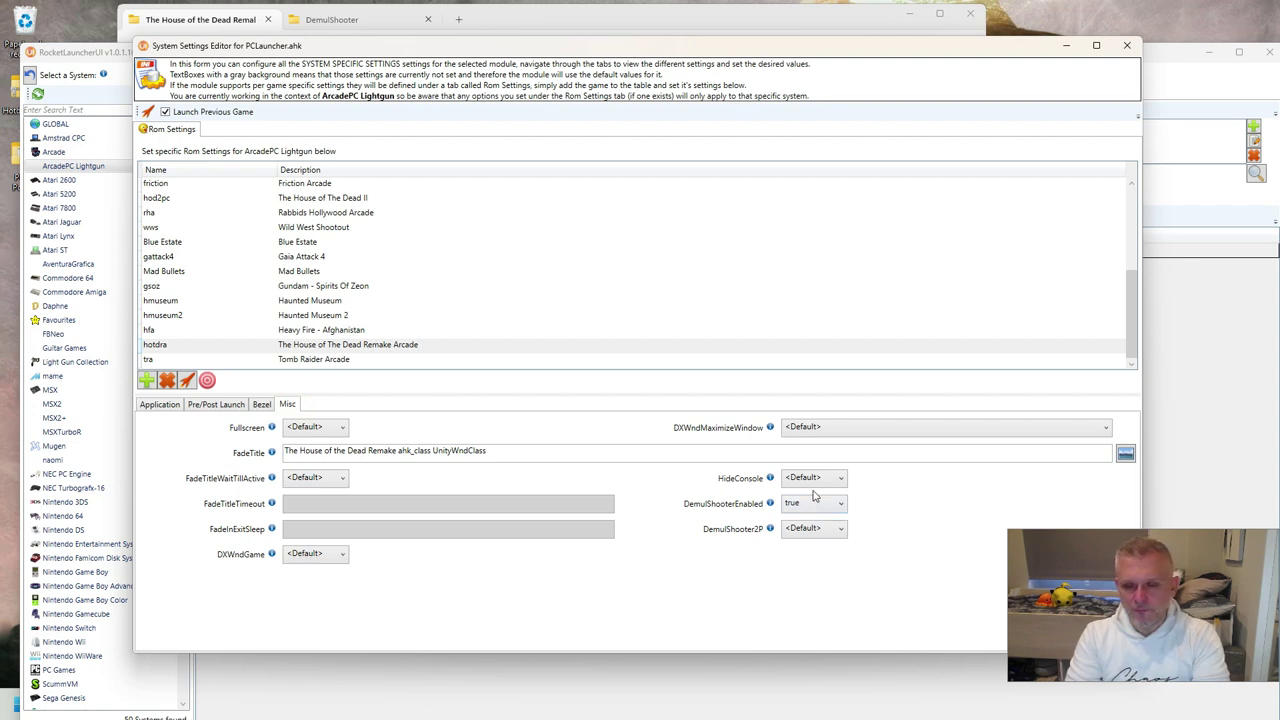
mouse_move(786, 513)
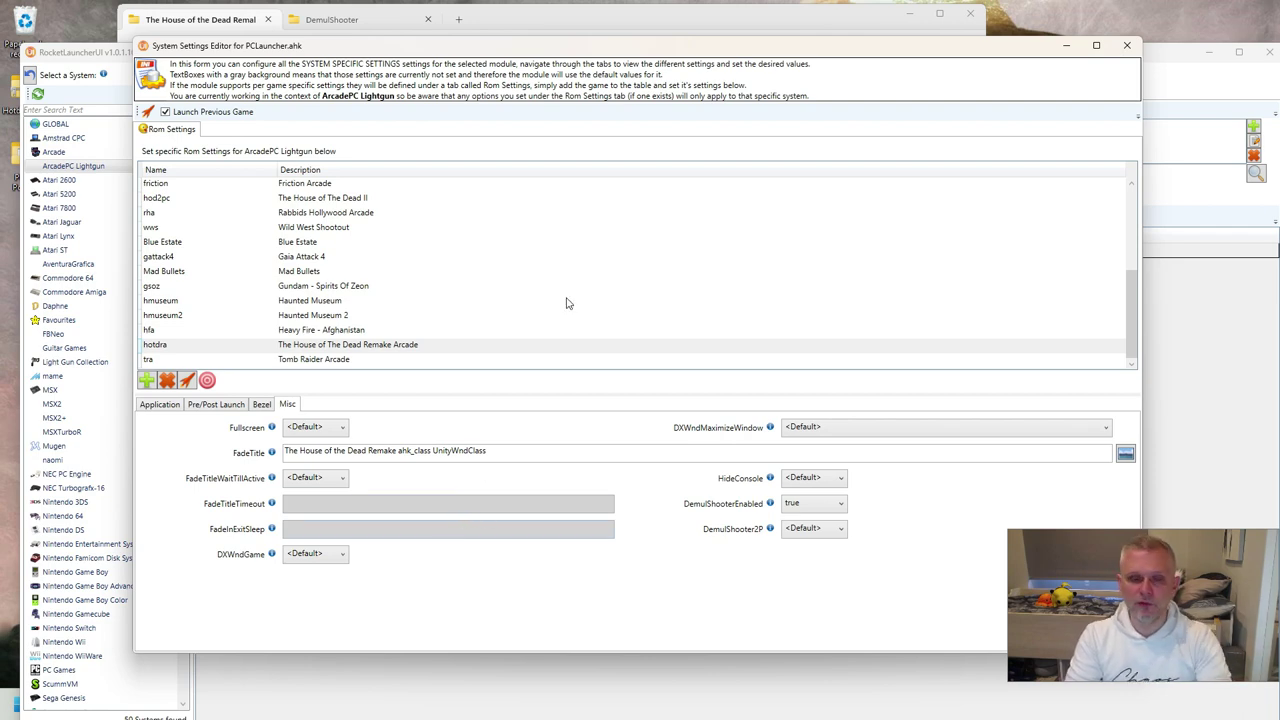
Close the PCLauncher system settings editor and RocketLauncherUI
left_click(1127, 45)
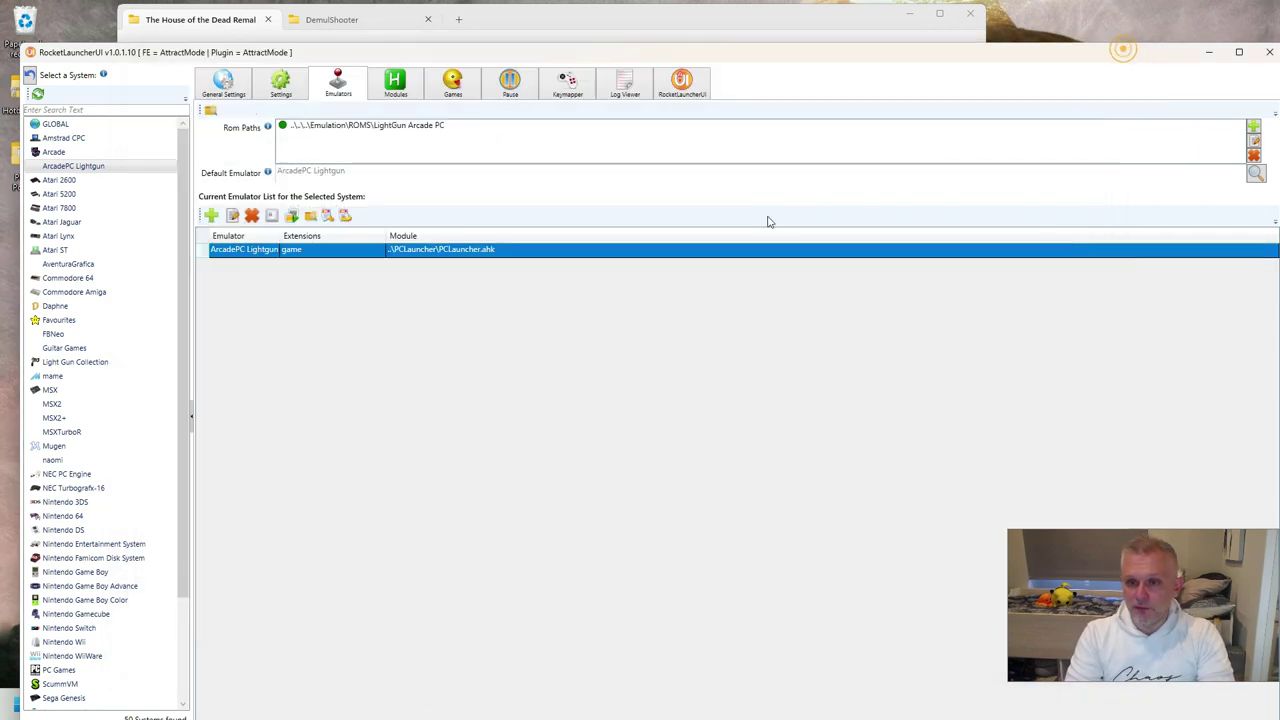
left_click_drag(897, 57, 799, 77)
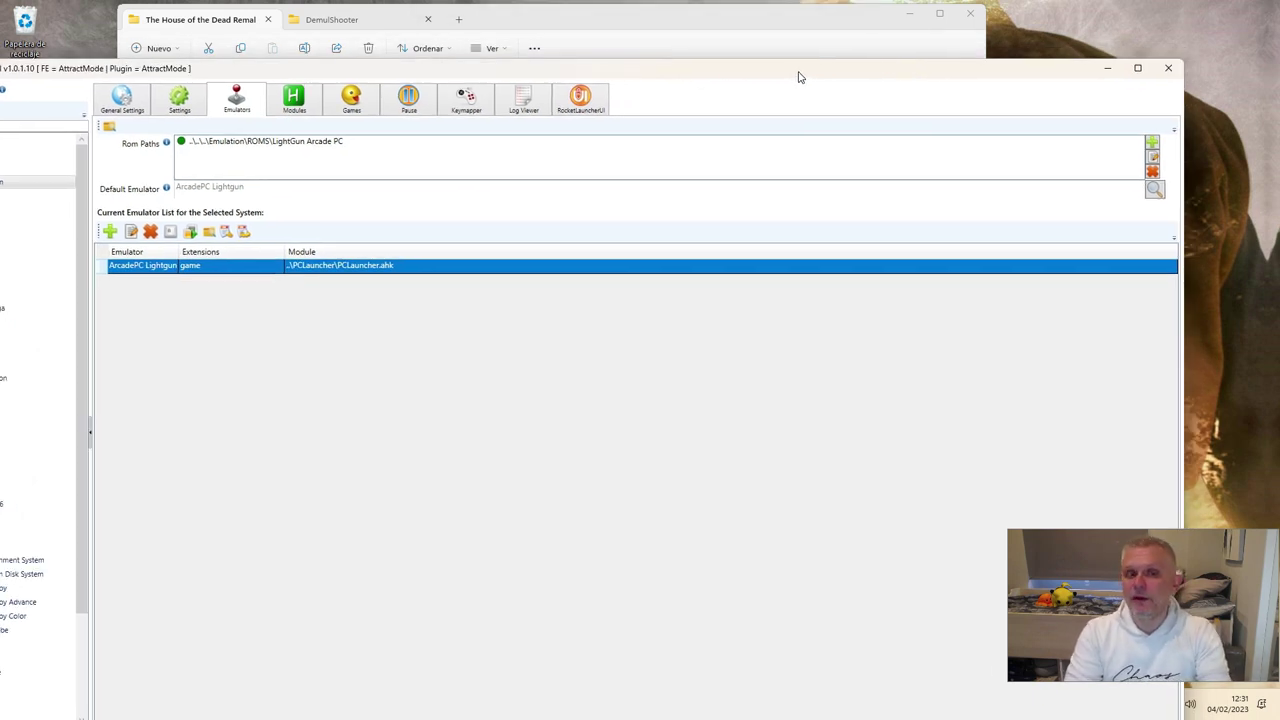
mouse_move(672, 74)
left_mouse_down()
mouse_move(670, 10)
mouse_move(663, 63)
mouse_move(676, 80)
left_mouse_up()
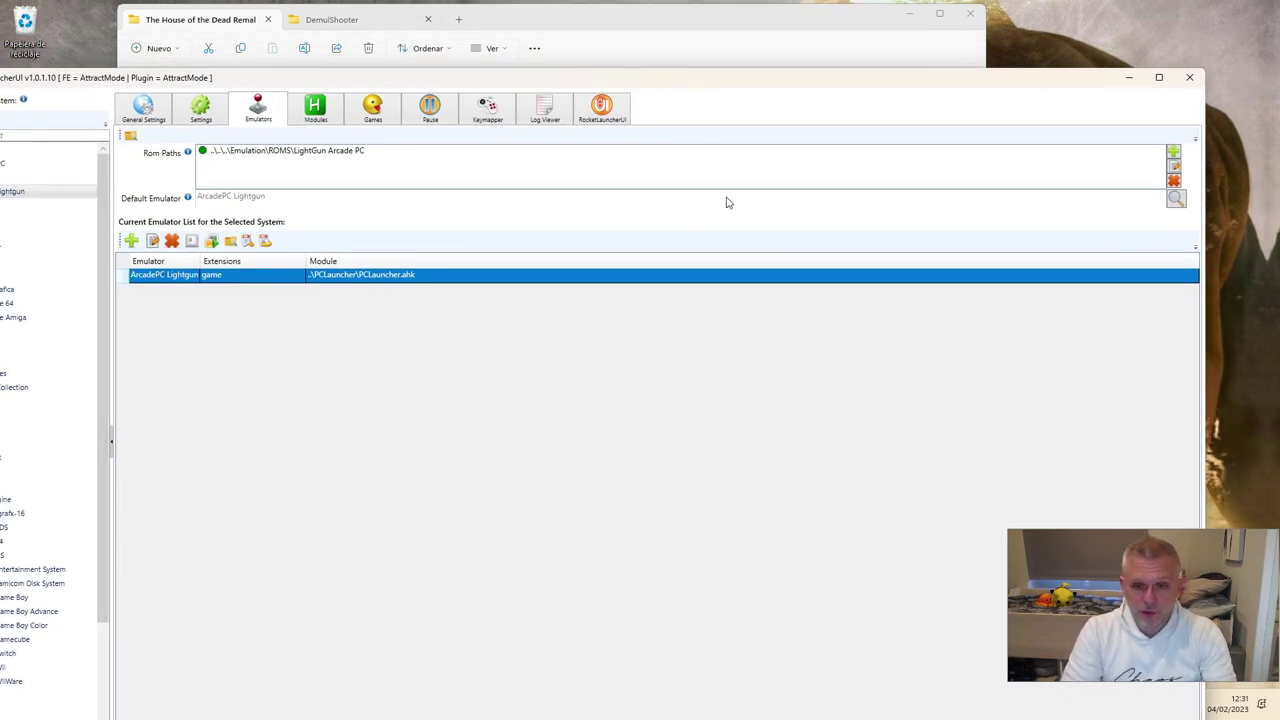
left_click(1190, 80)
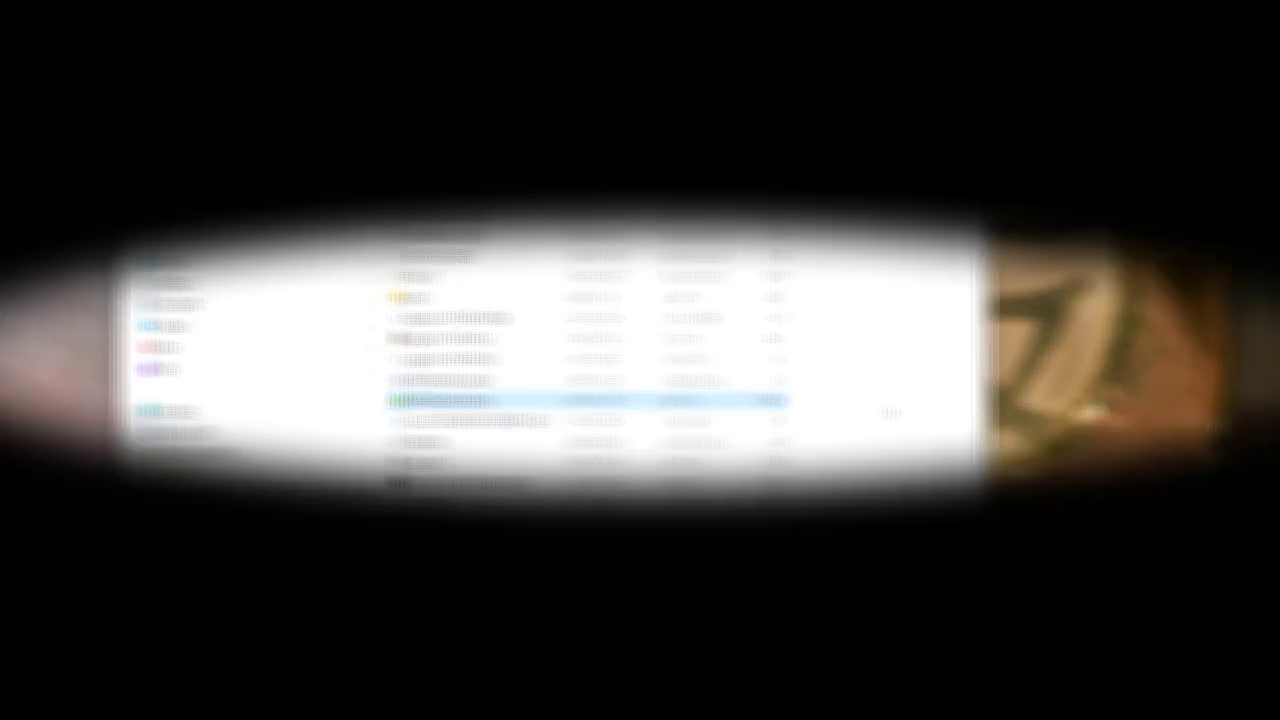